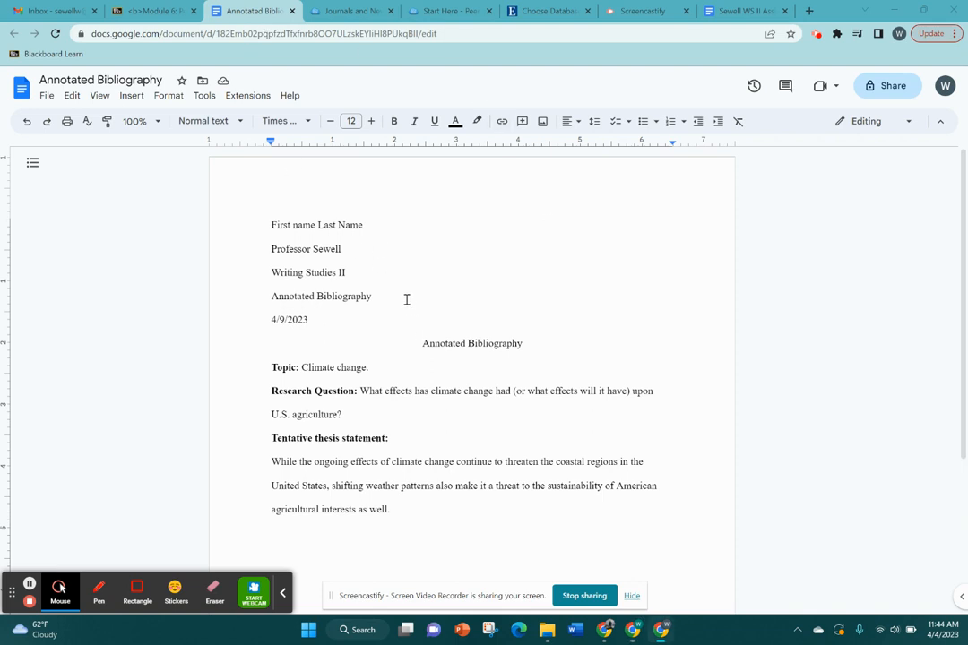
- Review the MLA heading lines and the centered title of the annotated bibliography document
click(406, 299)
click(386, 328)
click(293, 350)
scroll(293, 350, down, 1)
scroll(293, 351, up, 1)
click(287, 303)
click(446, 333)
- Examine the document's topic line and its research question about climate change and U.S. agriculture
drag(272, 368, 371, 368)
click(372, 367)
drag(272, 383, 618, 409)
click(339, 415)
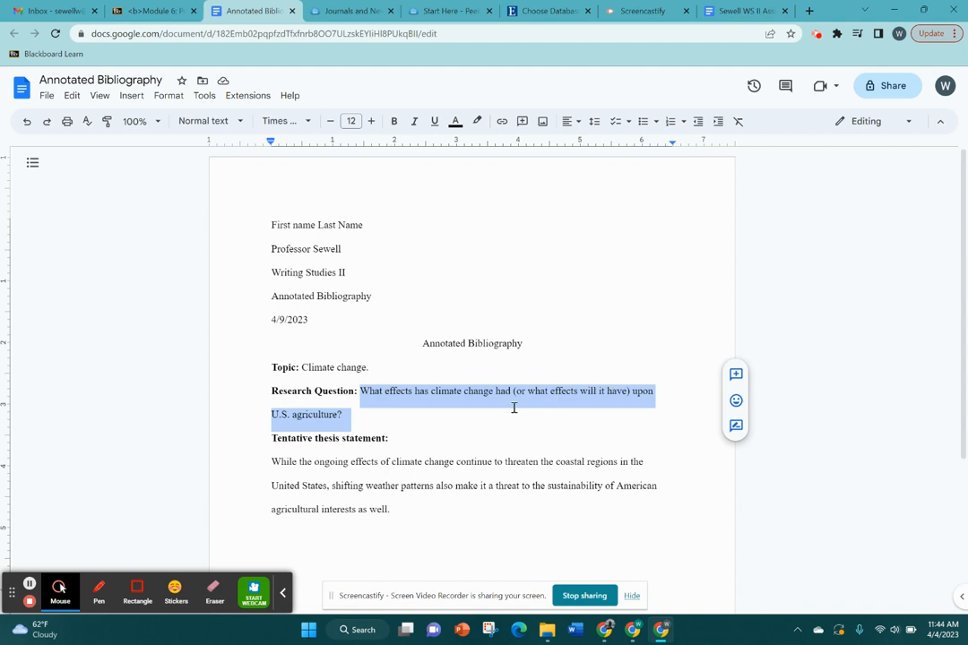
click(302, 394)
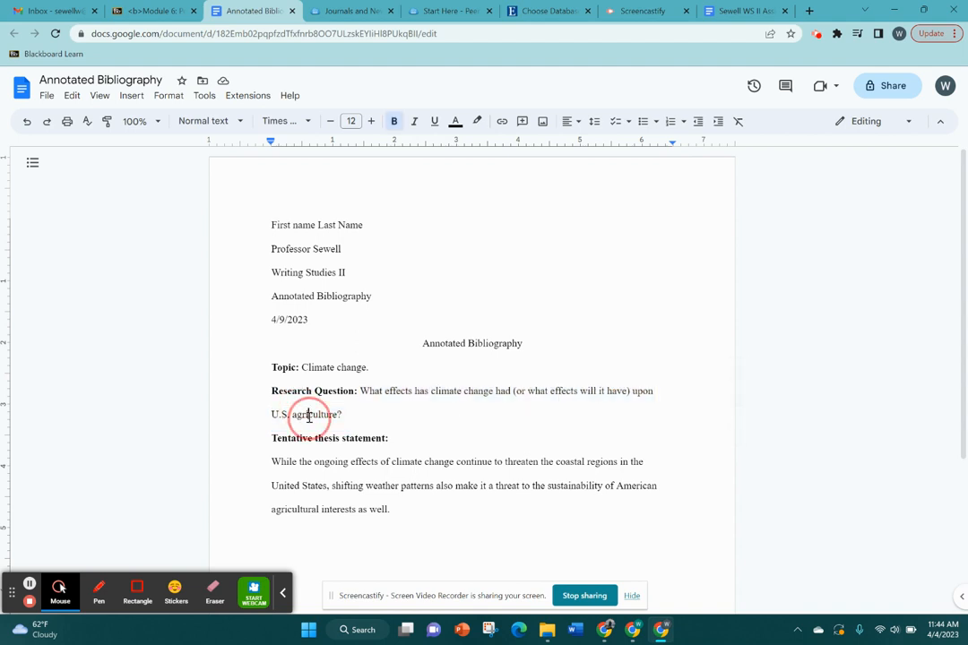
double_click(309, 416)
click(349, 415)
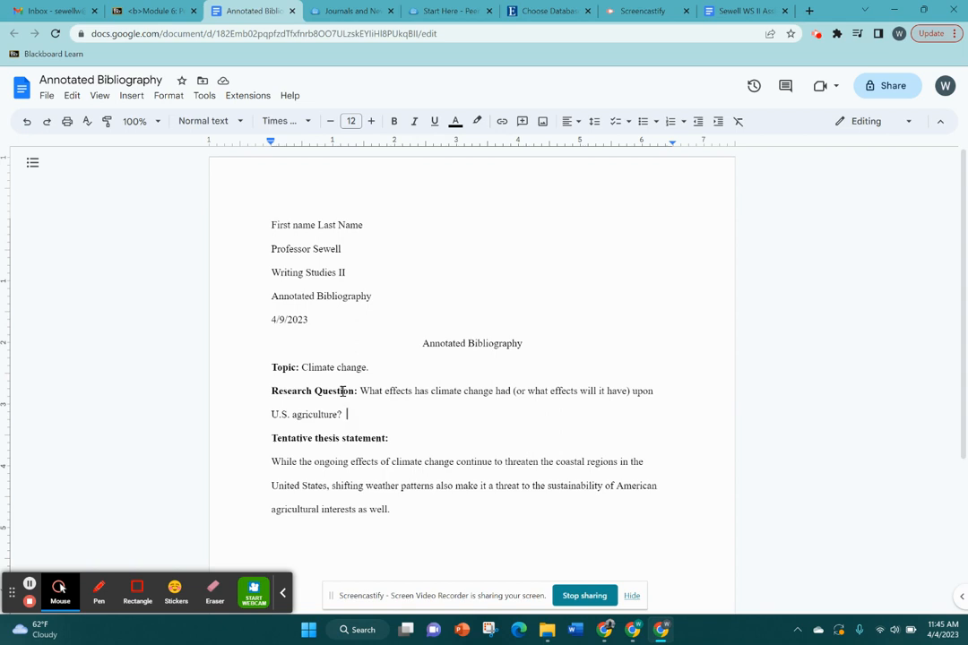
click(371, 393)
drag(379, 401, 389, 408)
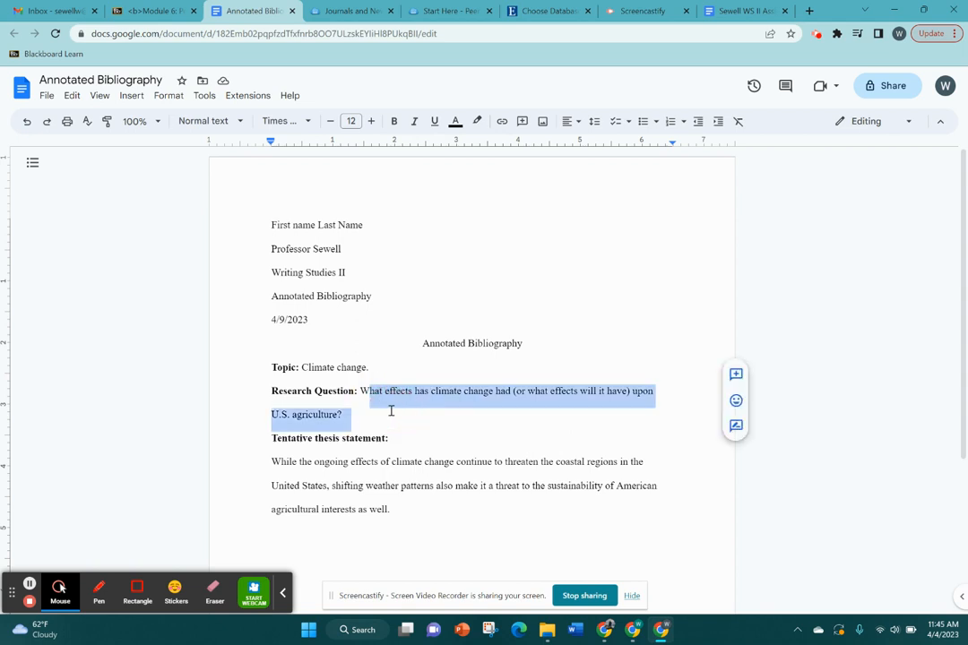
click(358, 395)
drag(370, 362, 302, 364)
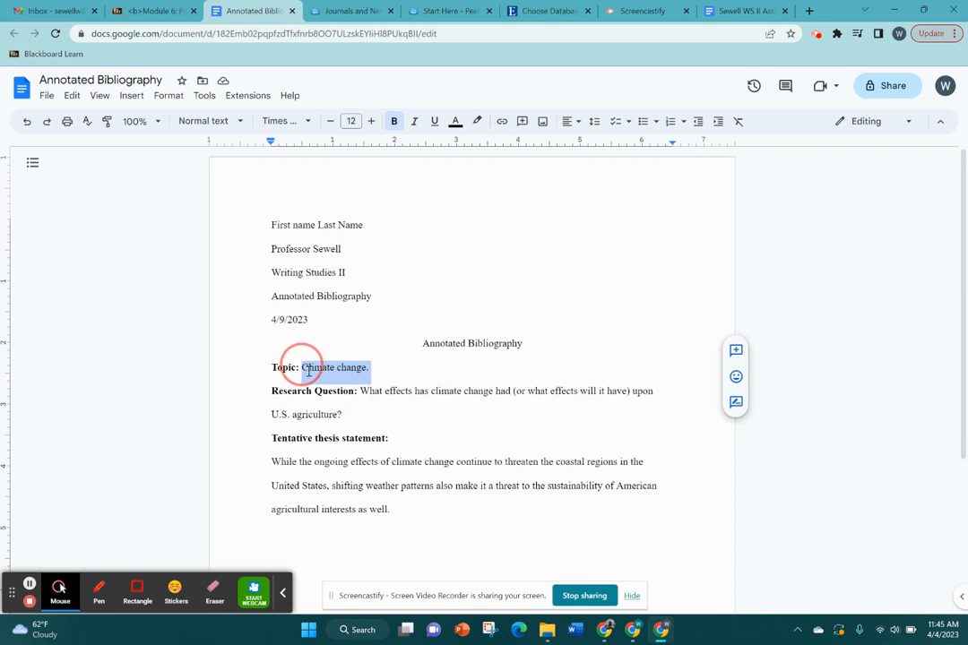
click(346, 405)
- Read through both parts of the tentative thesis statement, highlighting each clause in turn
scroll(346, 405, down, 3)
drag(270, 332, 411, 371)
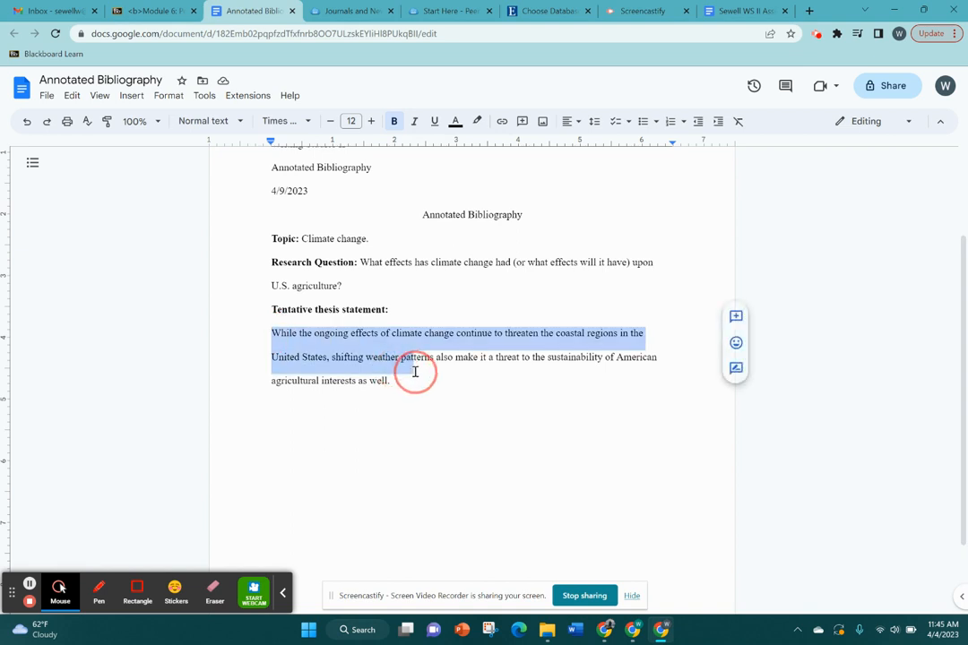
click(416, 381)
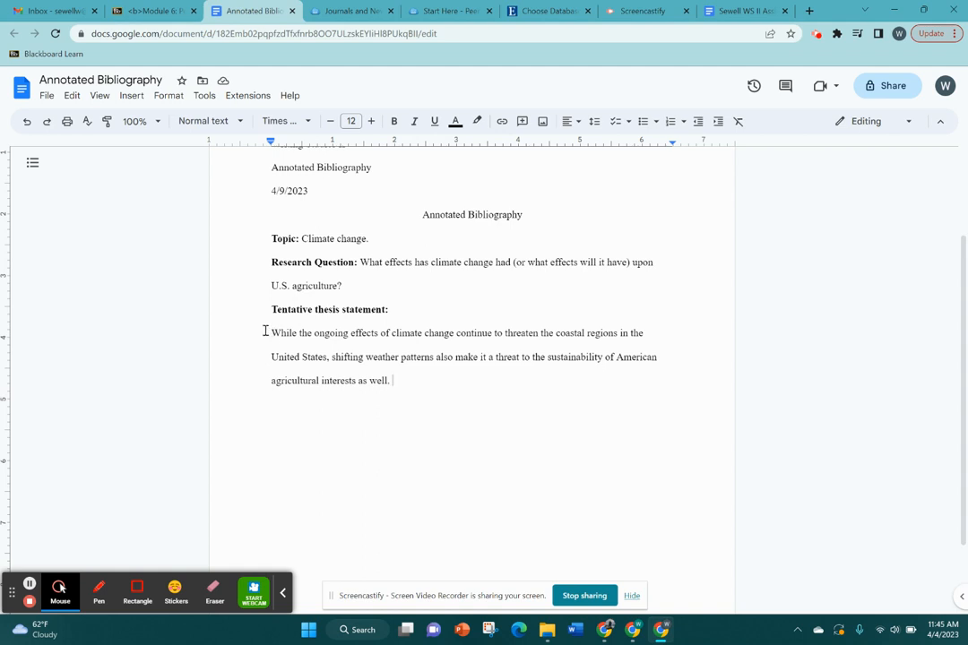
drag(268, 332, 656, 342)
click(441, 357)
click(272, 357)
drag(273, 357, 568, 383)
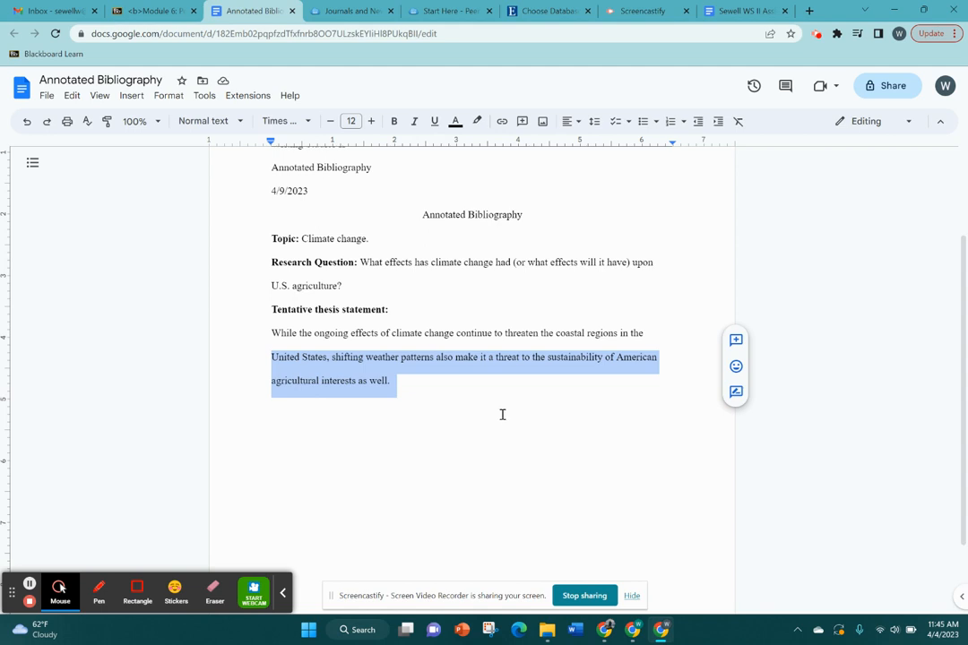
- Add two new lines after the end of the tentative thesis statement
click(471, 398)
key(BackSpace)
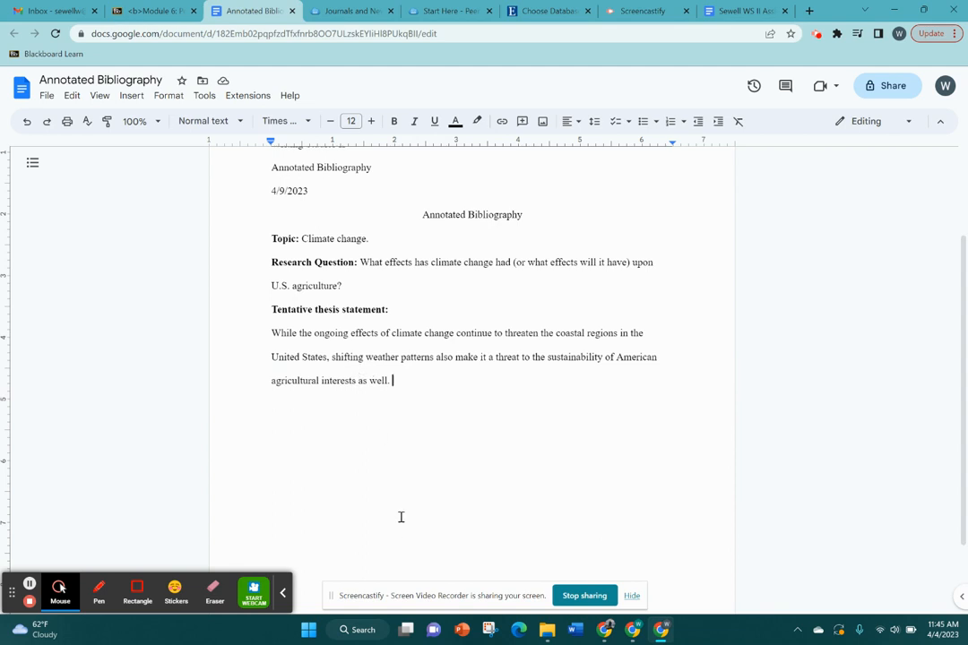
key(Return)
key(Return)
scroll(425, 427, up, 2)
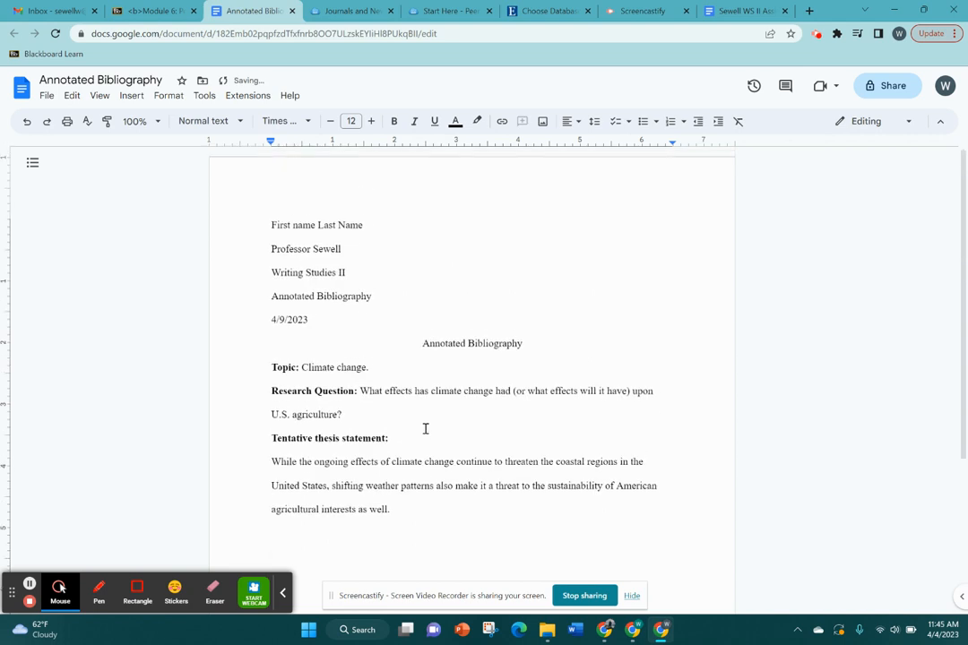
scroll(424, 412, down, 2)
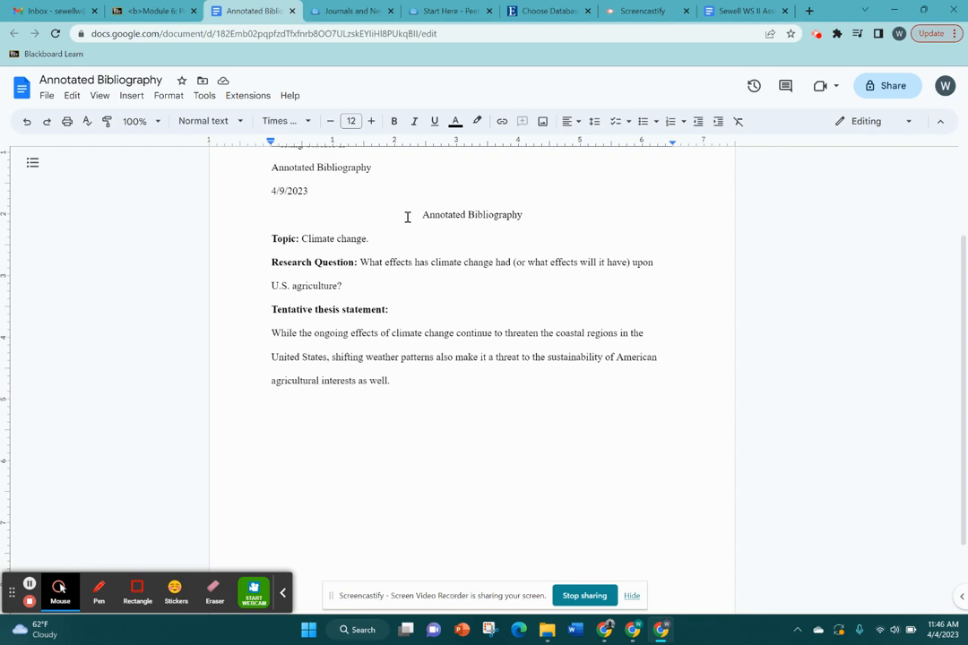
- Switch to the Blackboard Module 6 page and review the source requirements of the Annotated Bibliography assignment
click(130, 8)
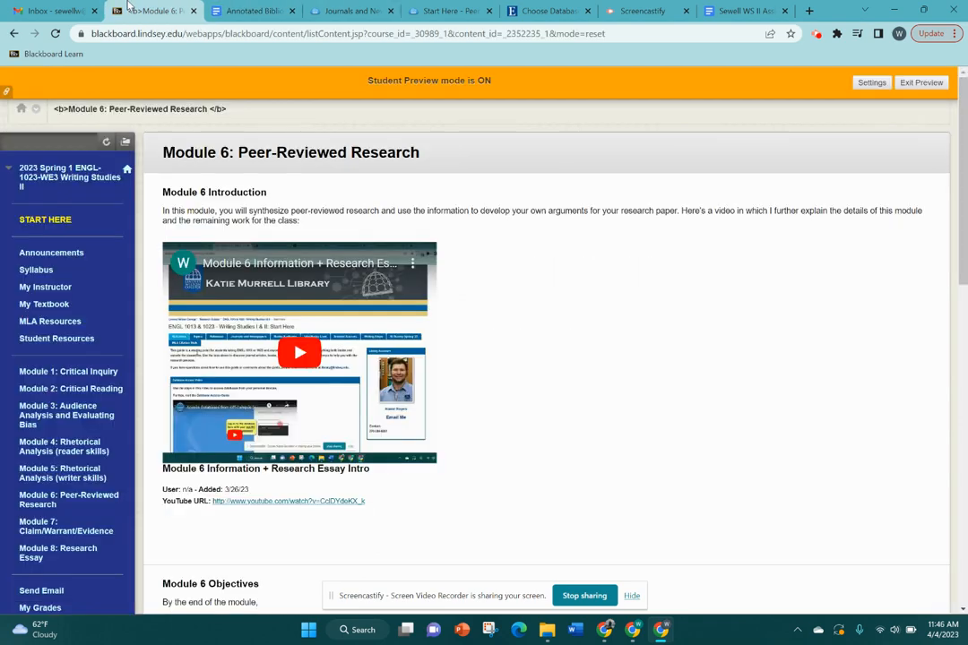
scroll(266, 381, down, 10)
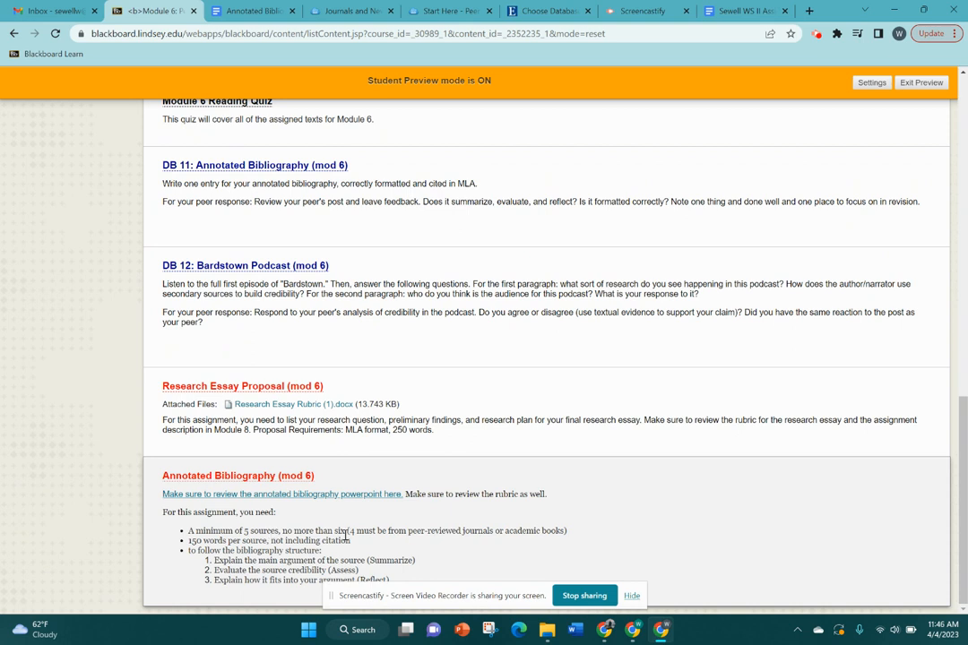
drag(356, 532, 567, 533)
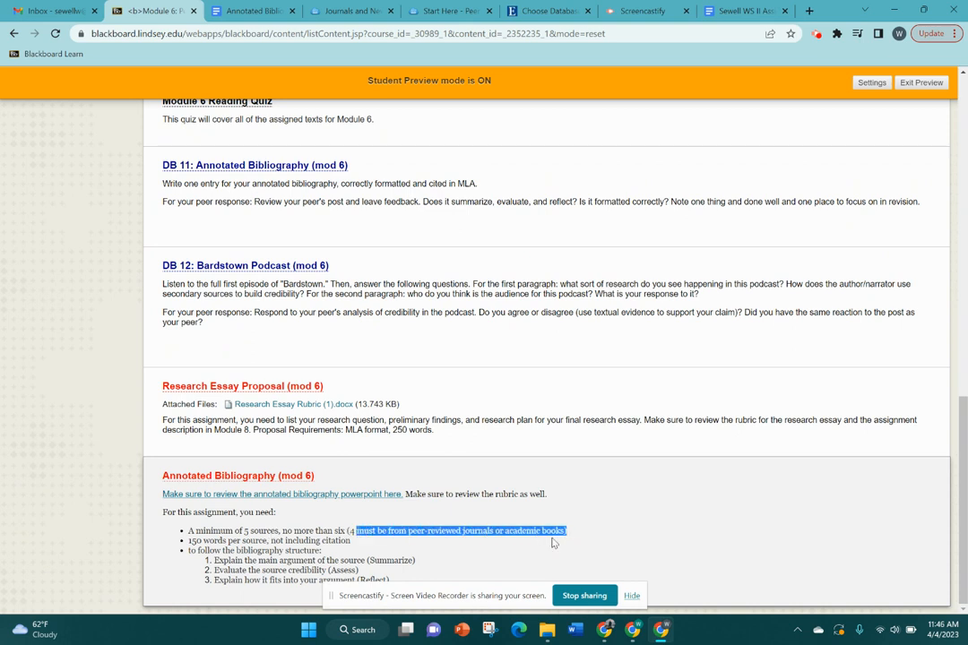
click(259, 529)
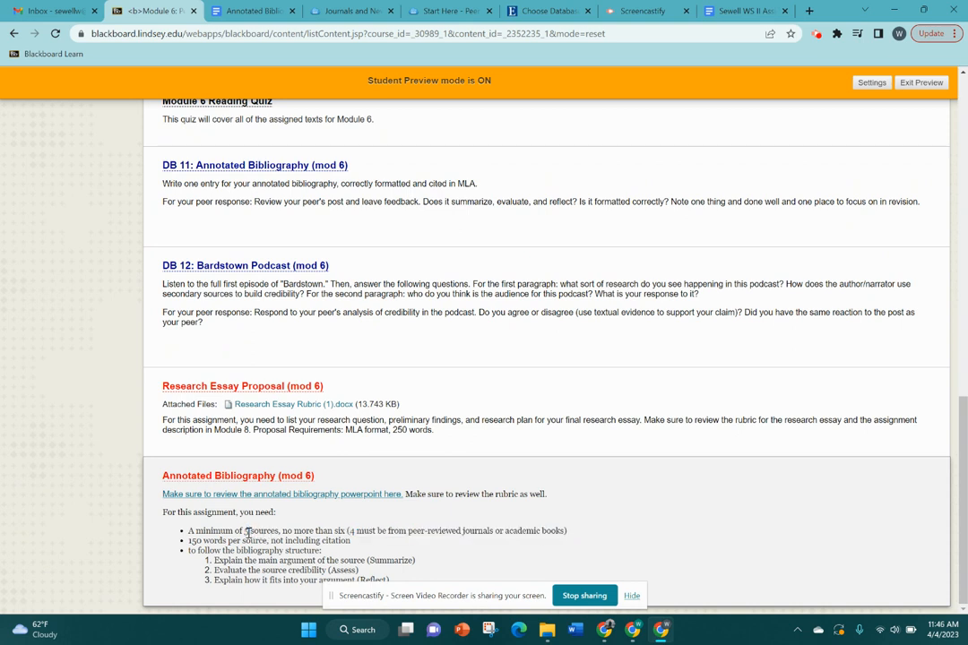
drag(349, 531, 568, 532)
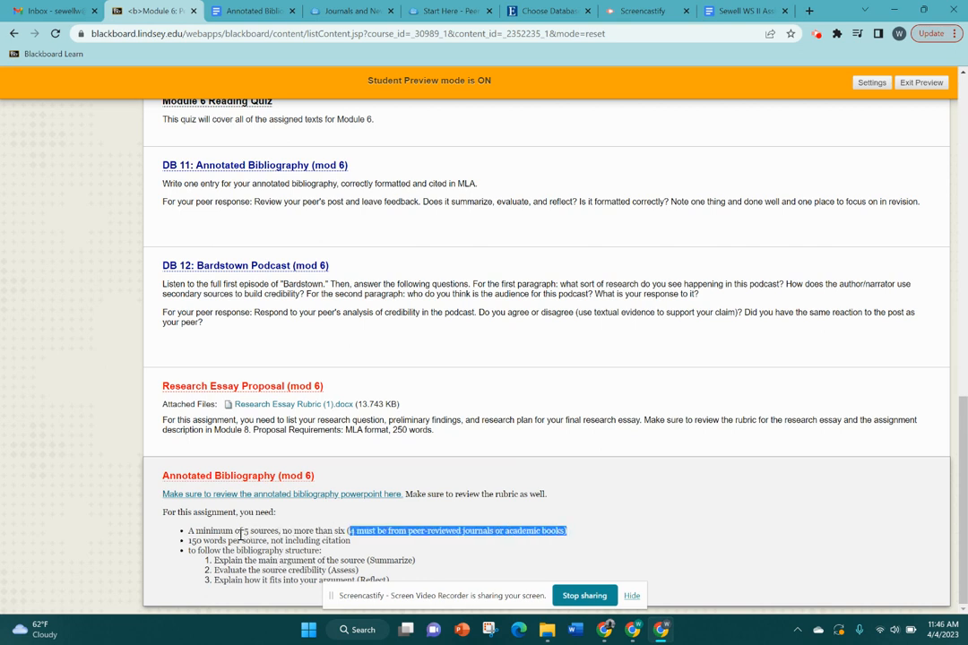
drag(244, 531, 275, 530)
- Switch to the library's Journals and Newspapers guide and review its journal databases, Peer-Reviewed Articles and Google Scholar sections
click(224, 10)
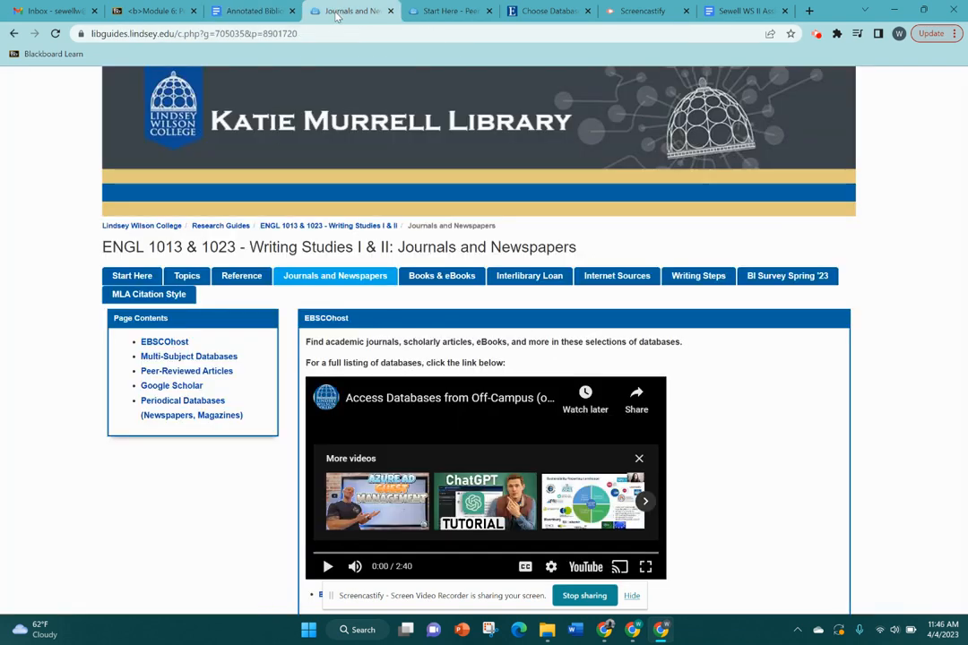
click(336, 10)
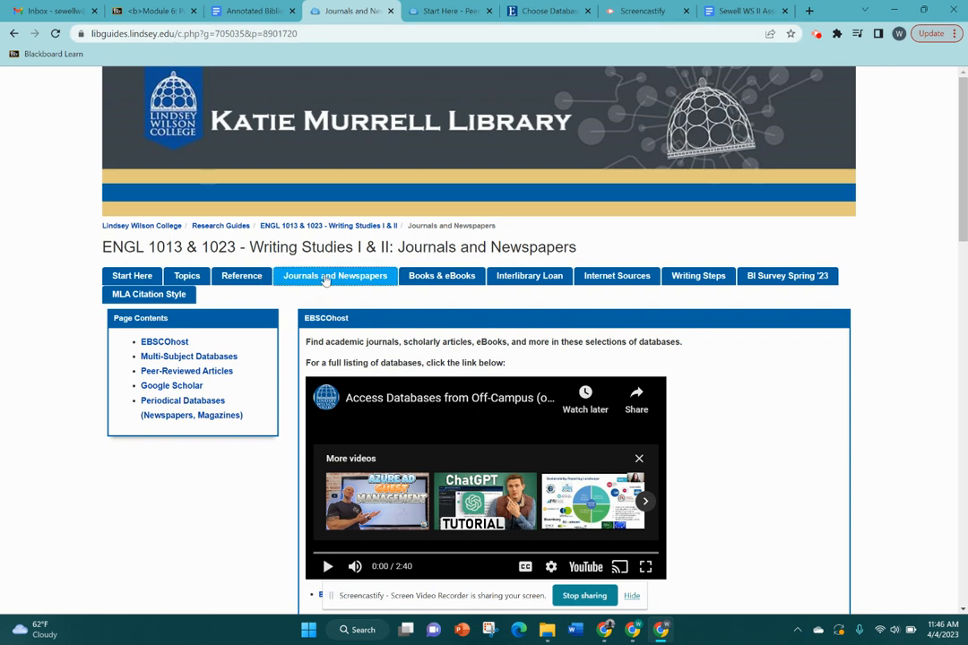
scroll(325, 280, down, 2)
scroll(325, 280, down, 1)
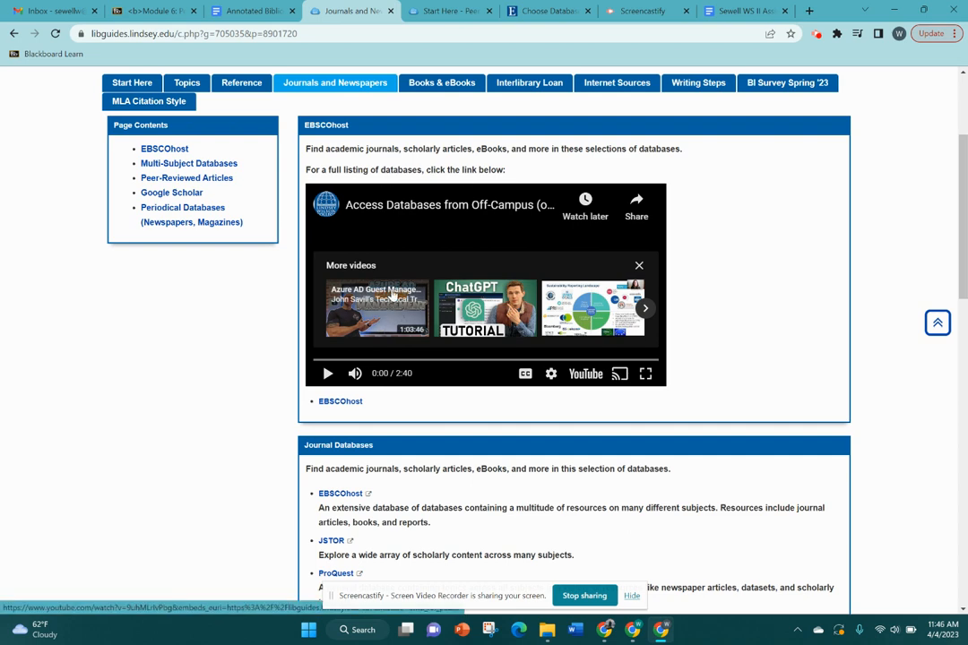
scroll(392, 296, down, 2)
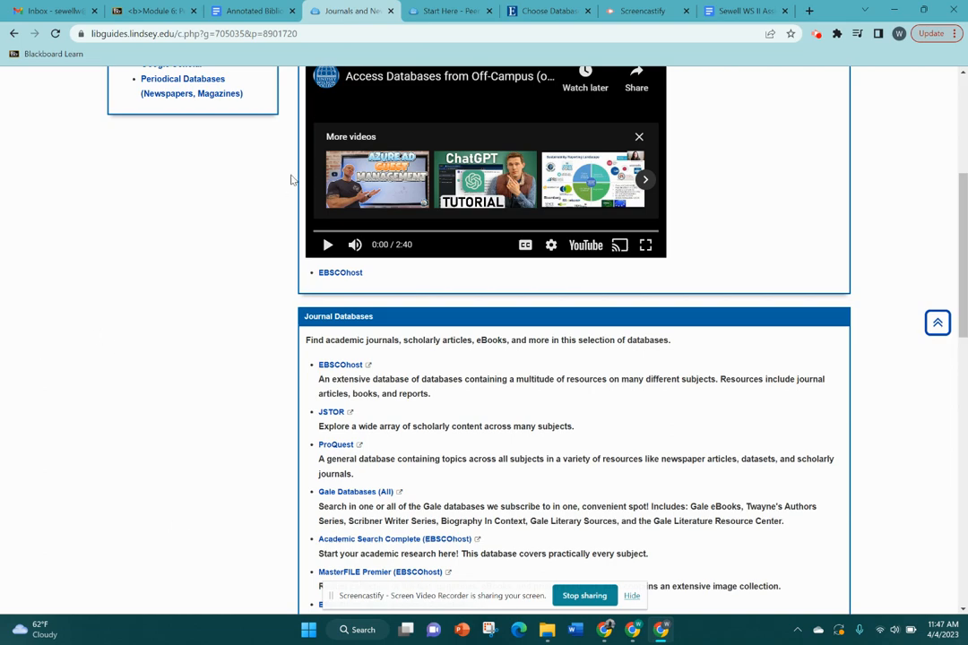
scroll(329, 327, down, 10)
scroll(329, 323, up, 1)
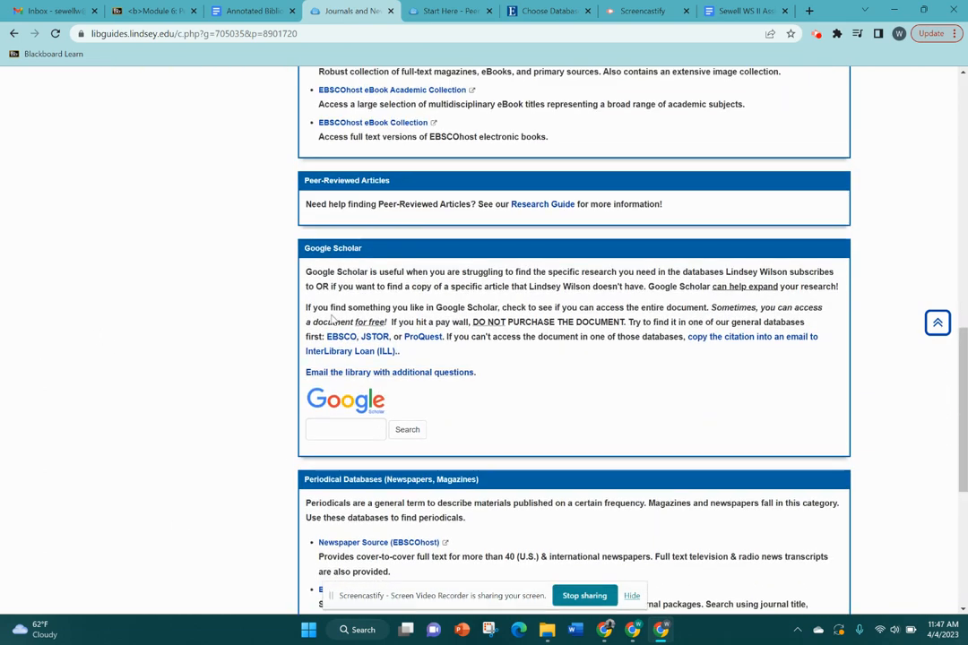
scroll(277, 237, up, 2)
scroll(277, 238, down, 1)
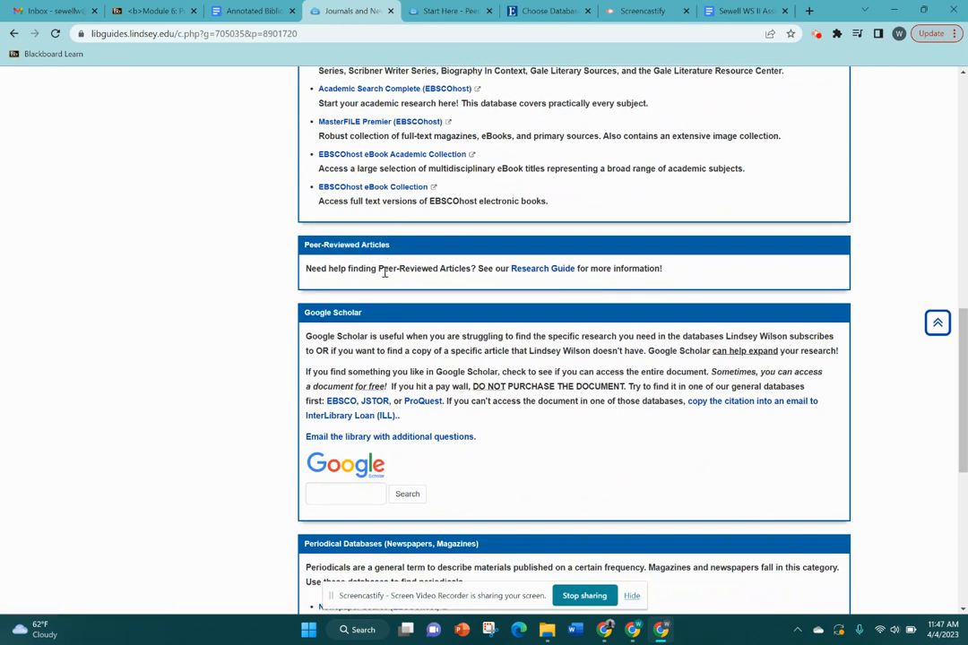
drag(353, 269, 549, 276)
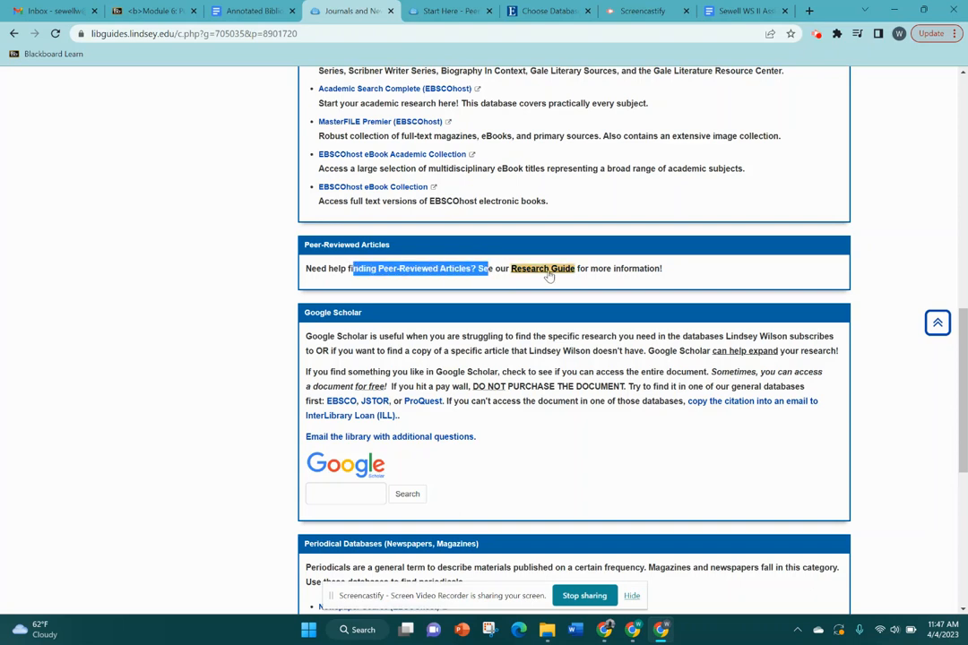
- Switch to the Peer-Reviewed Sources guide and read its definition and the Scholarly Vs Popular Sources comparison
click(453, 11)
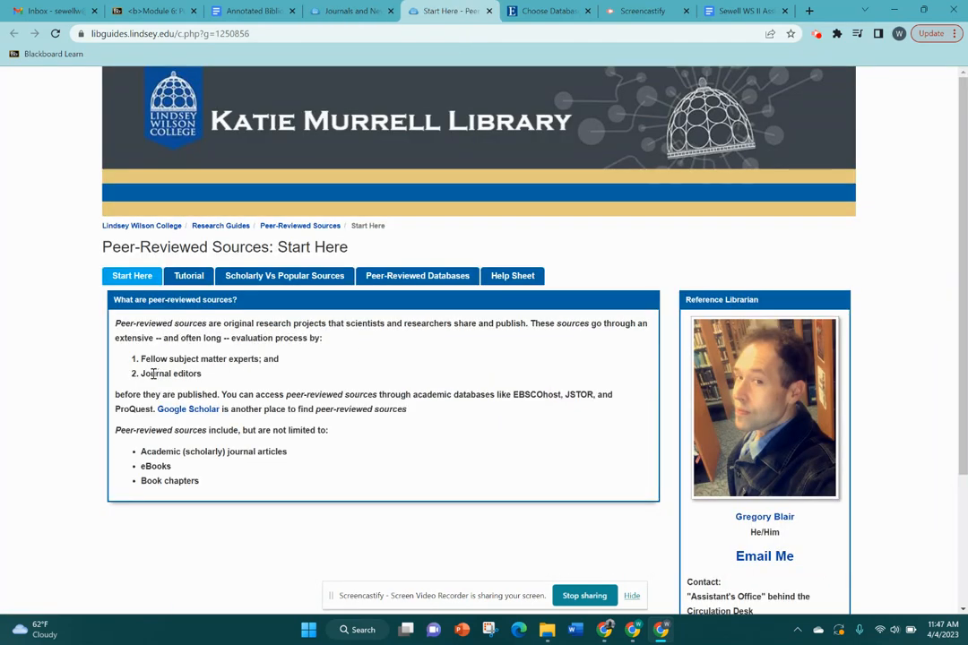
drag(119, 324, 255, 376)
click(299, 378)
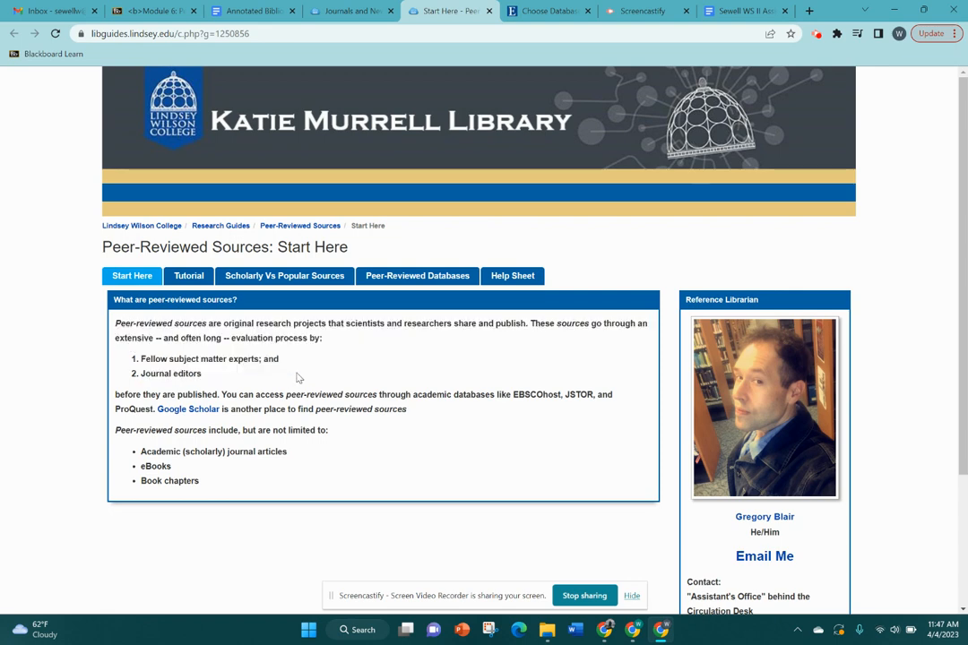
click(284, 280)
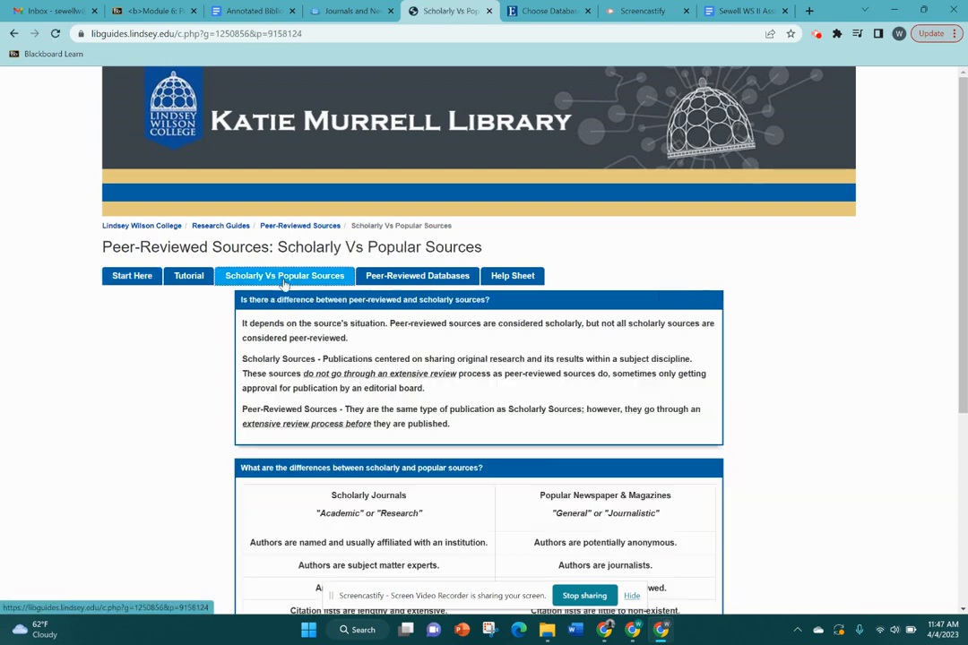
scroll(300, 313, down, 5)
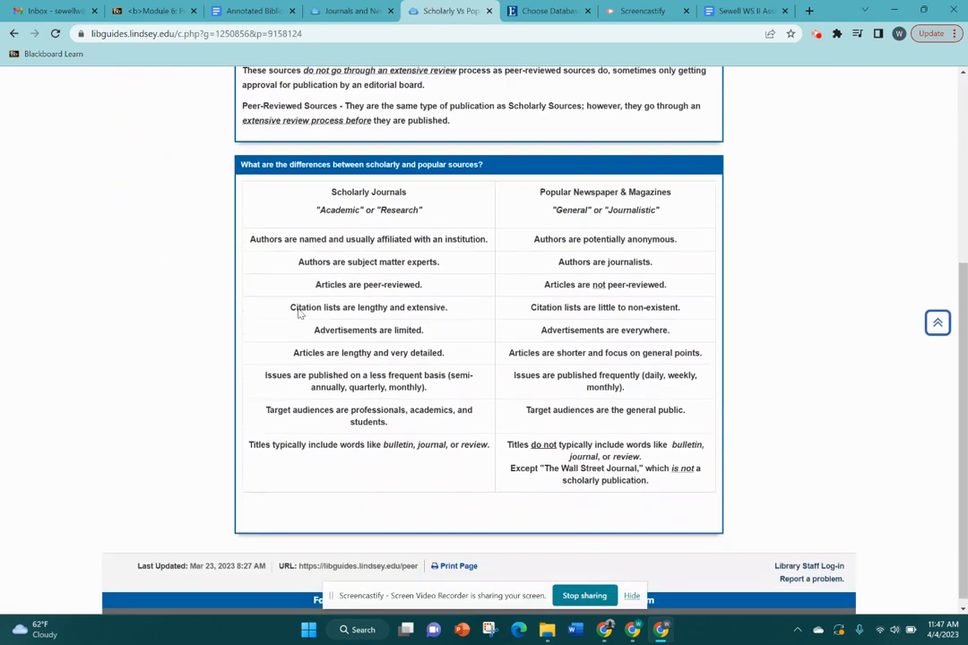
scroll(301, 314, up, 3)
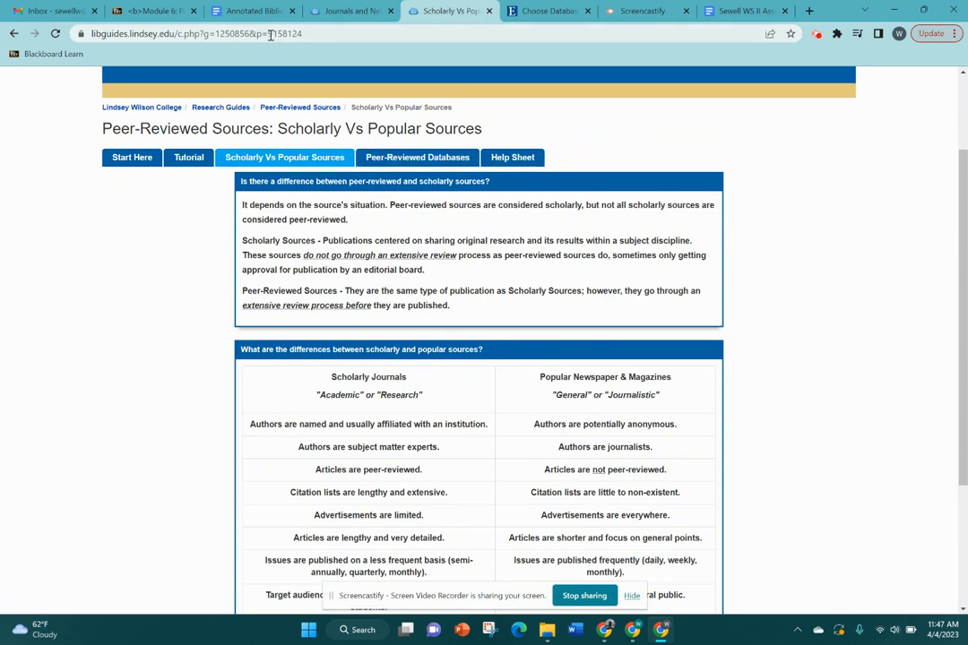
- Return to the Journals and Newspapers guide, open EBSCOhost Web from its Journal Databases, and review the database subject categories
click(347, 10)
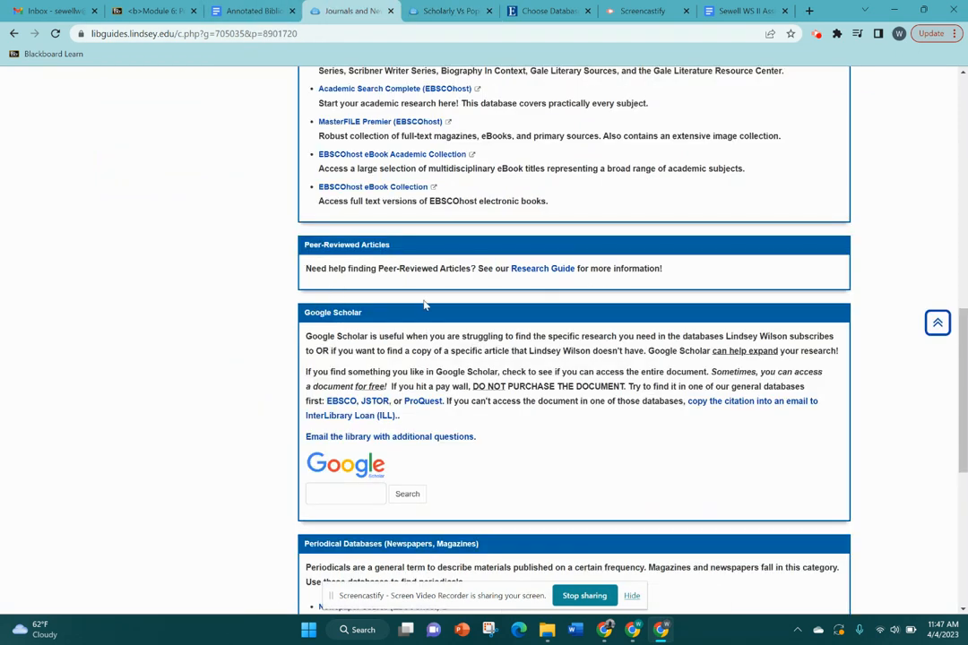
scroll(425, 306, up, 7)
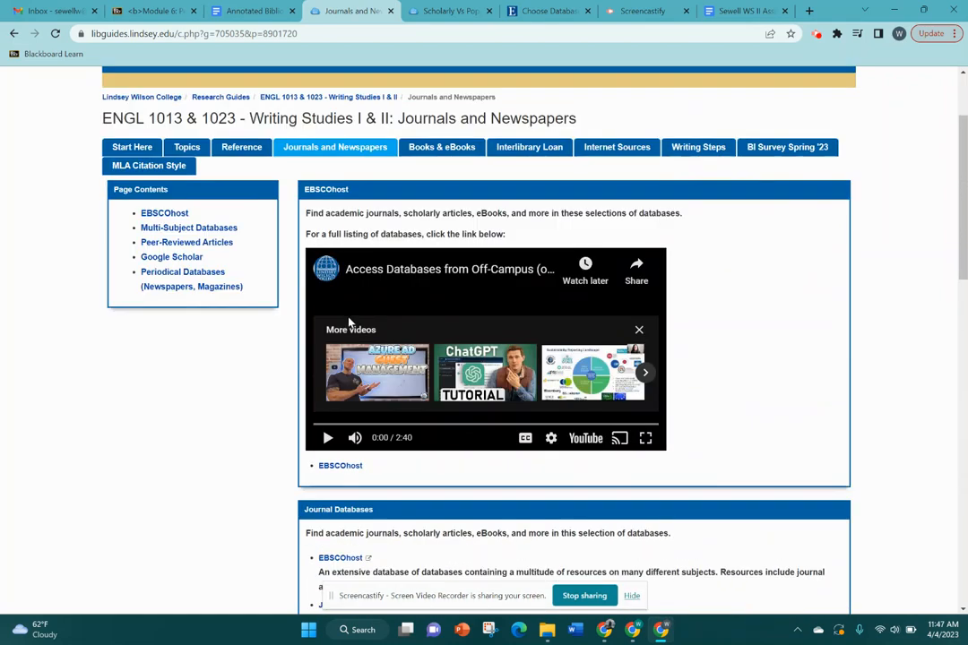
scroll(350, 323, down, 3)
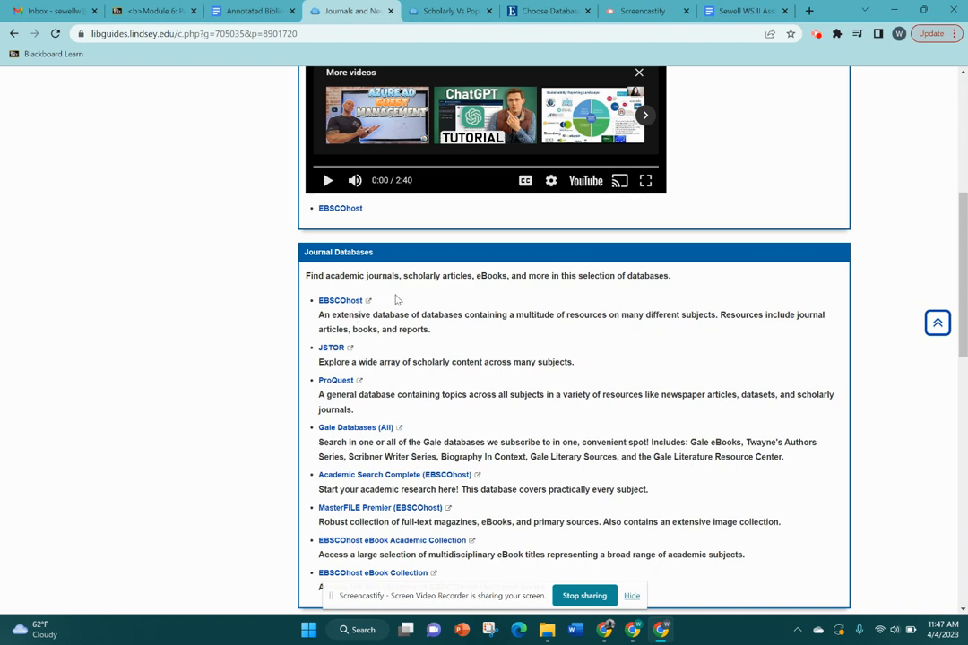
scroll(340, 315, up, 1)
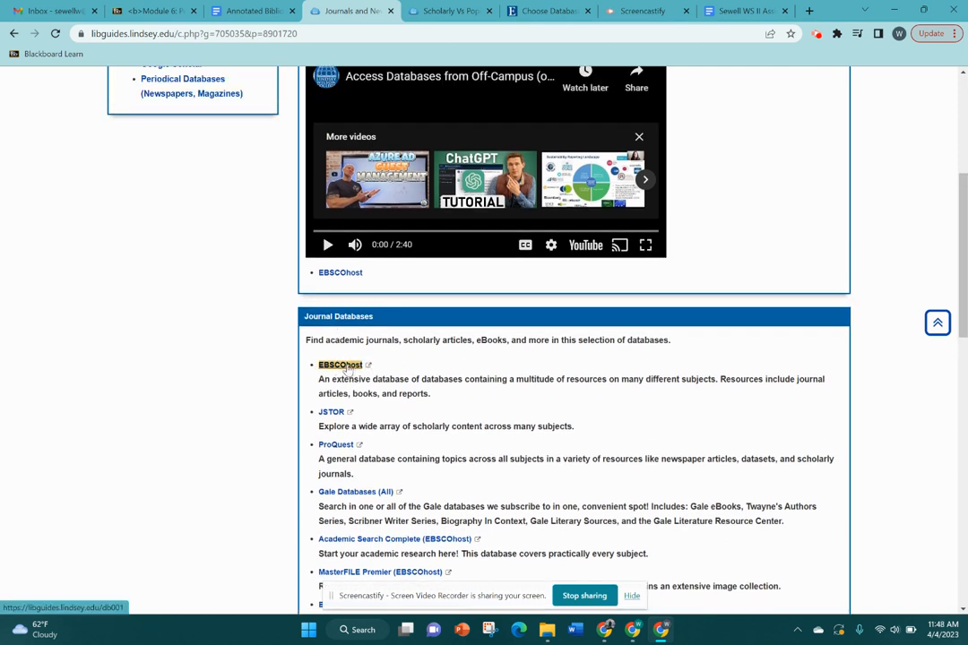
click(348, 368)
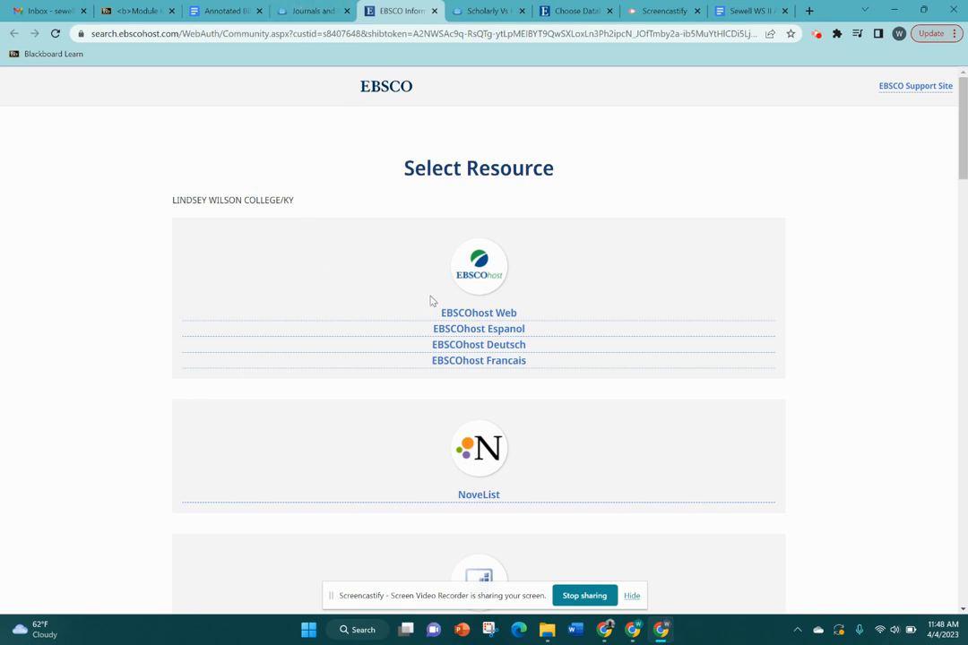
click(480, 313)
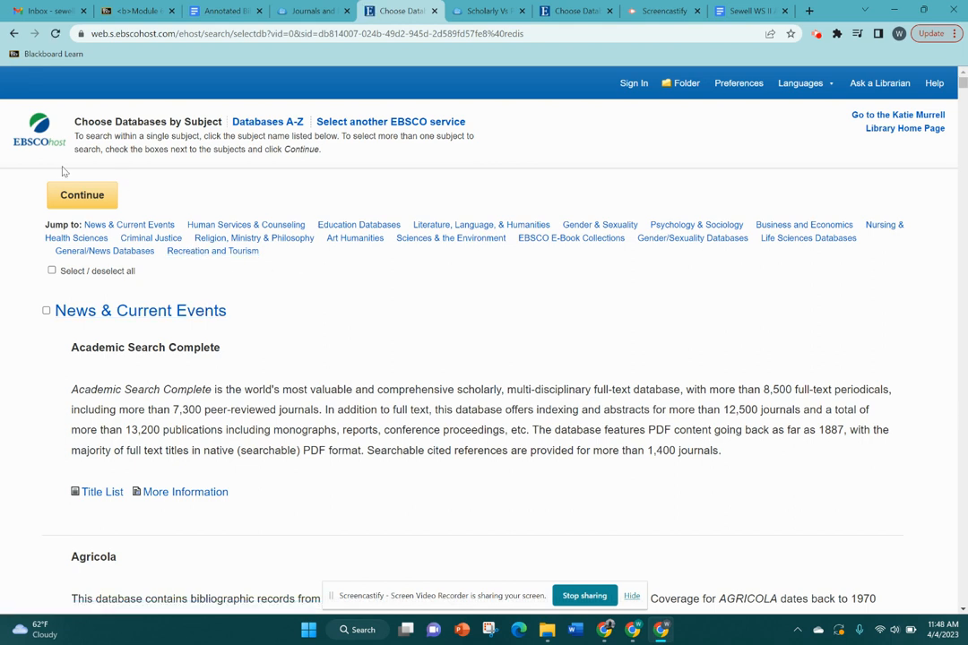
drag(43, 224, 475, 271)
click(5, 221)
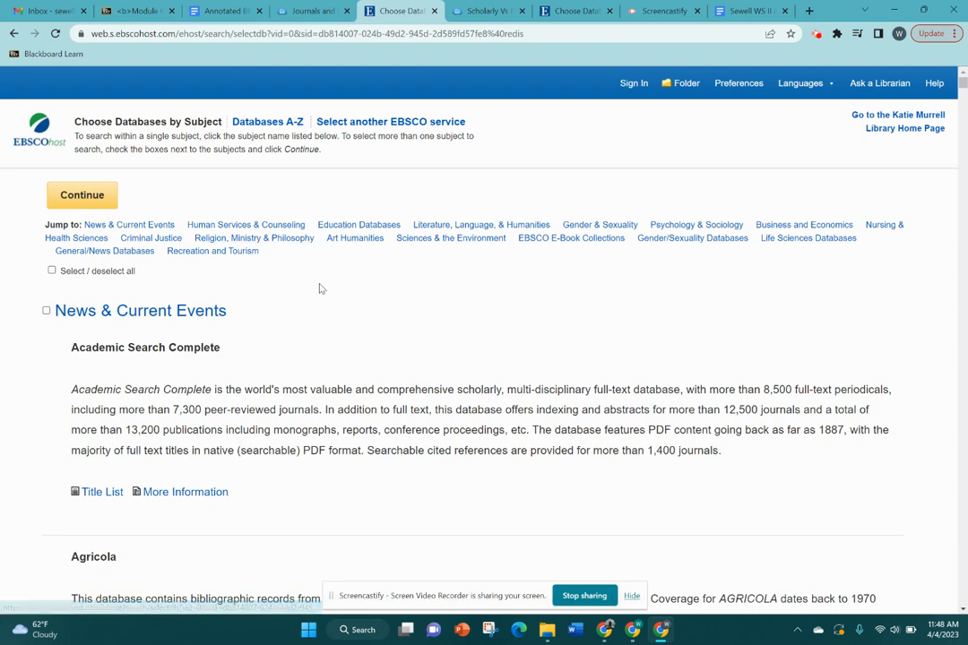
- Go to the Psychology & Sociology subject, select it for searching, and look through its databases
click(681, 226)
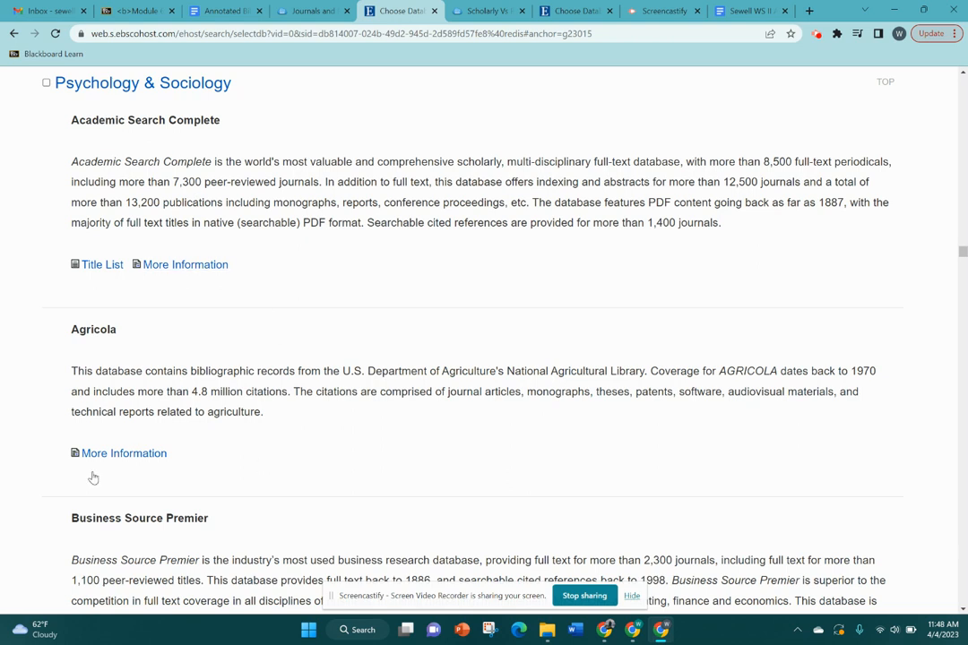
click(46, 84)
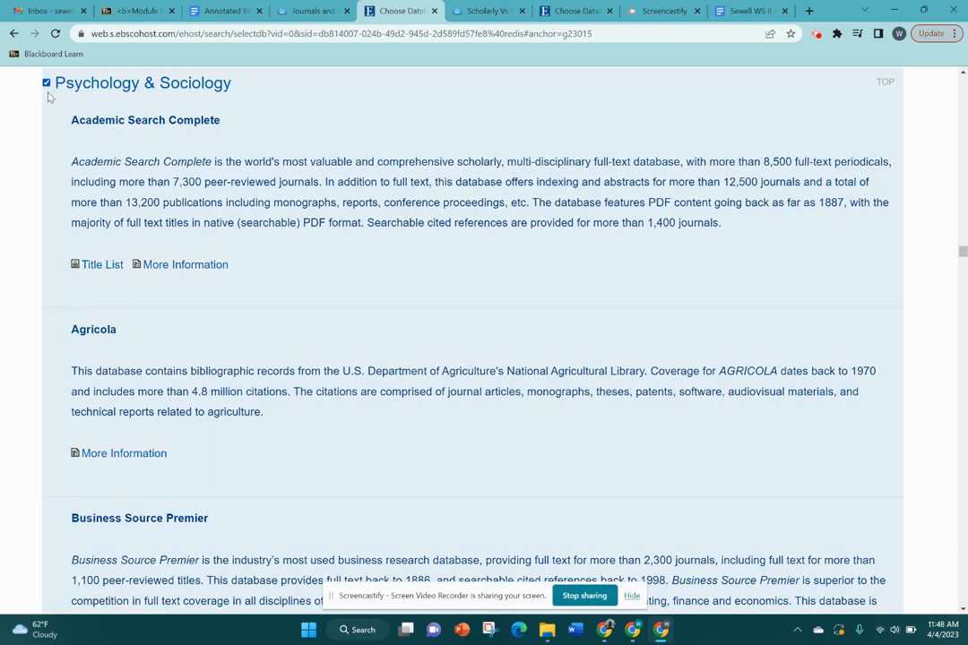
scroll(205, 280, down, 4)
scroll(208, 284, down, 5)
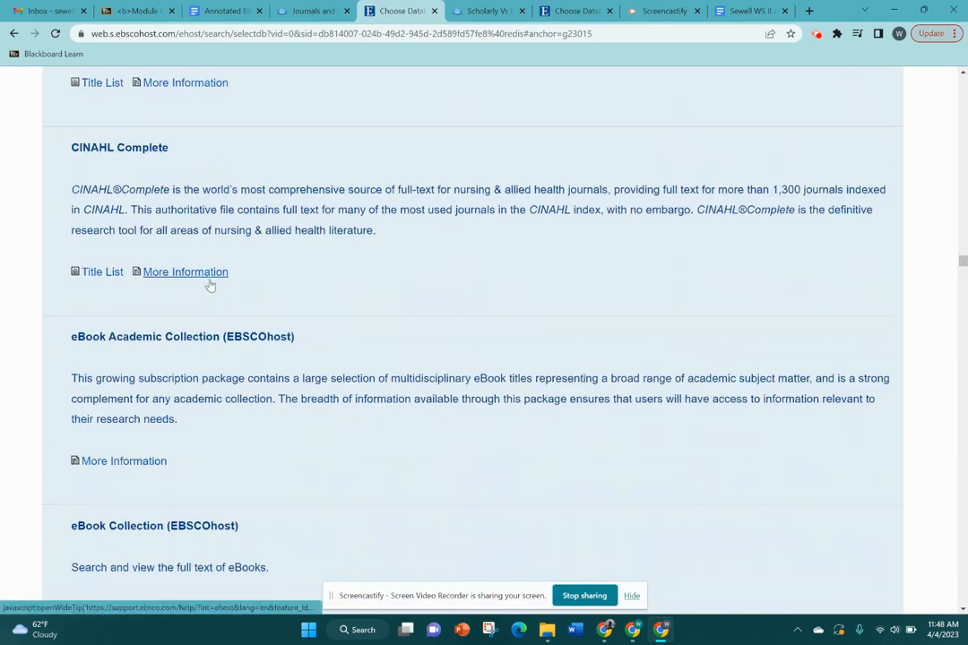
scroll(210, 287, up, 10)
scroll(209, 289, up, 15)
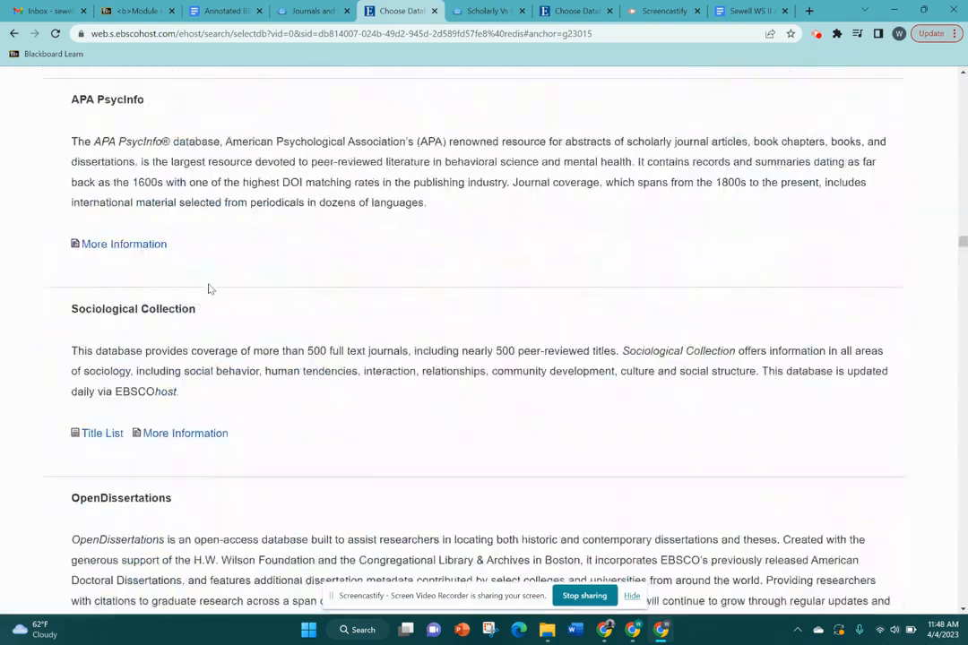
scroll(209, 289, up, 15)
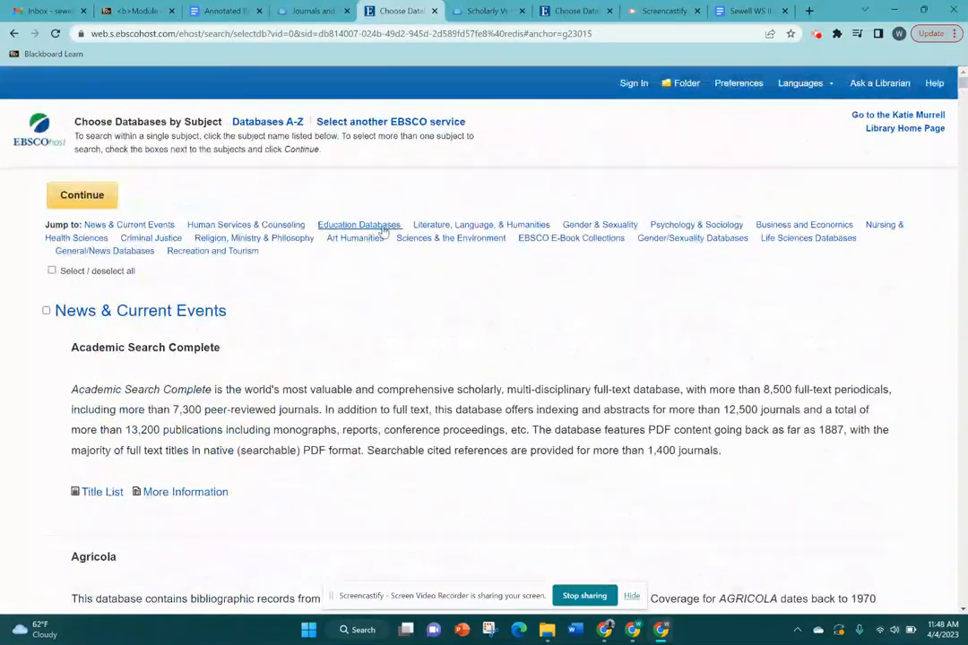
scroll(206, 220, down, 1)
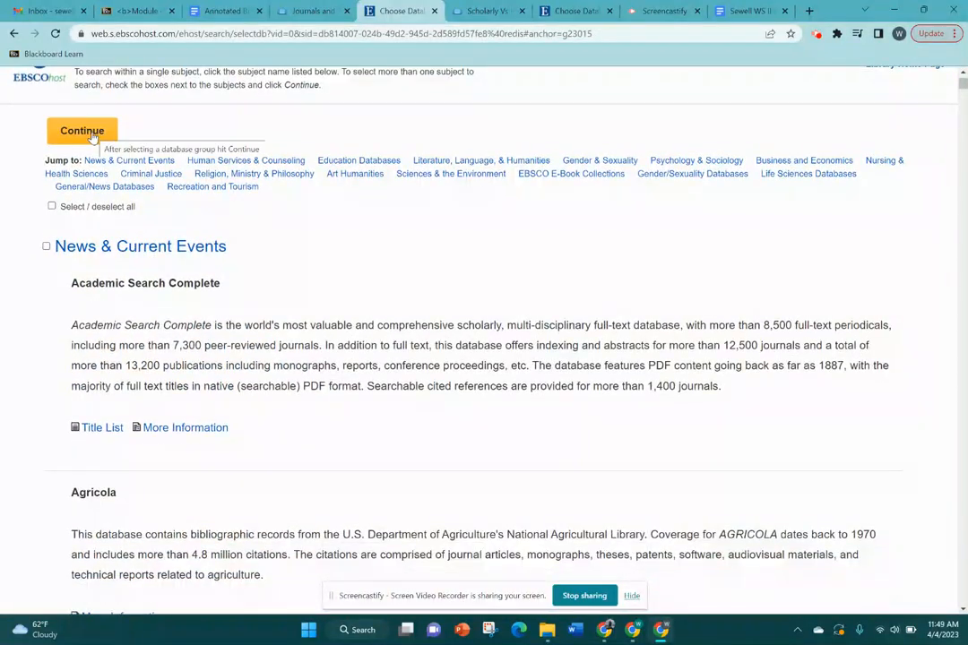
- Try selecting all database subjects at once, read the accompanying note, and deselect them all
click(52, 207)
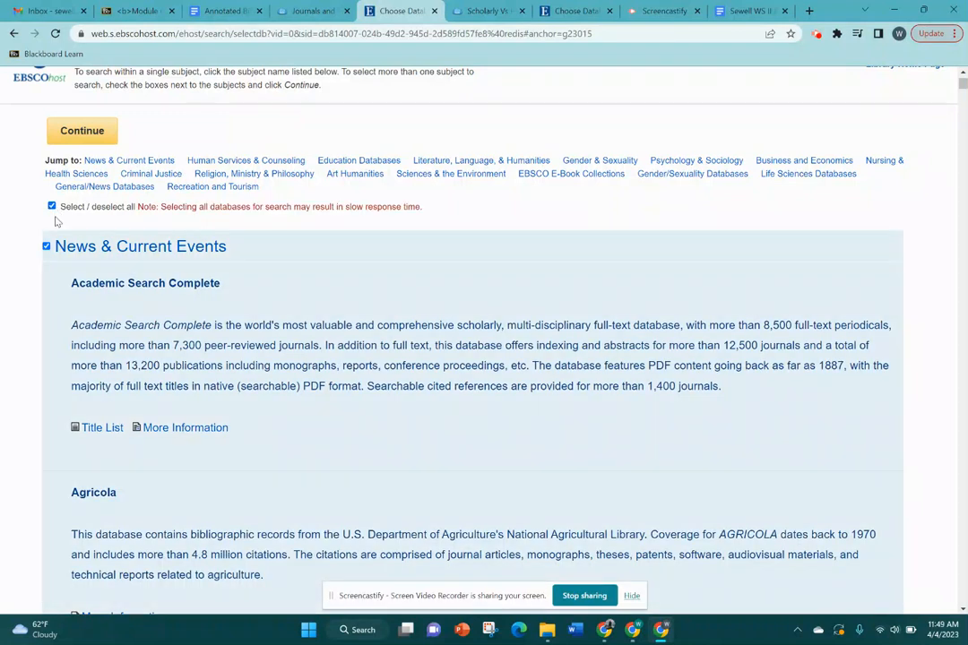
drag(146, 211, 395, 221)
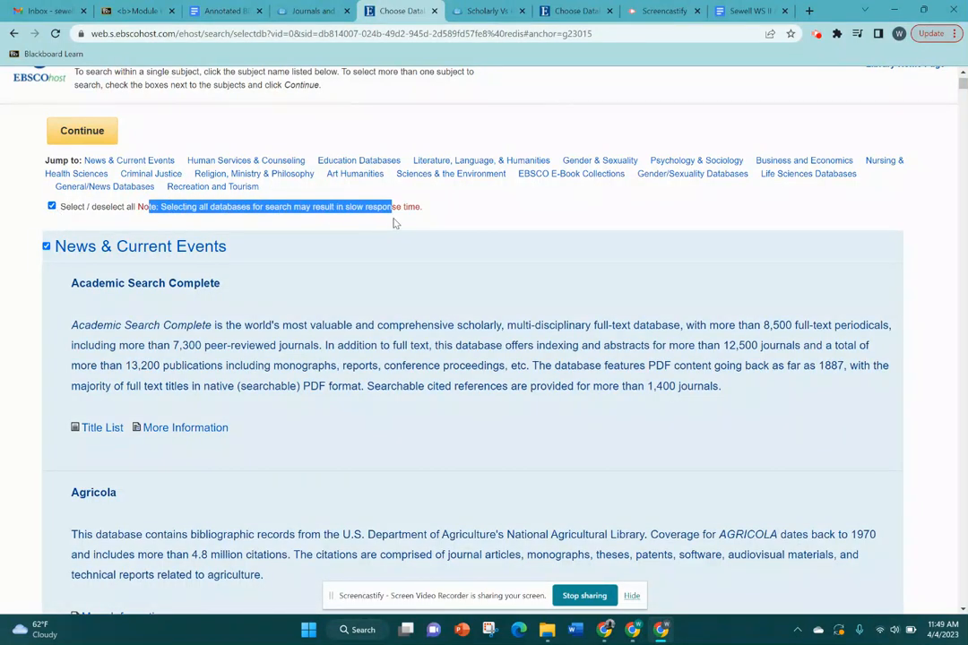
click(389, 235)
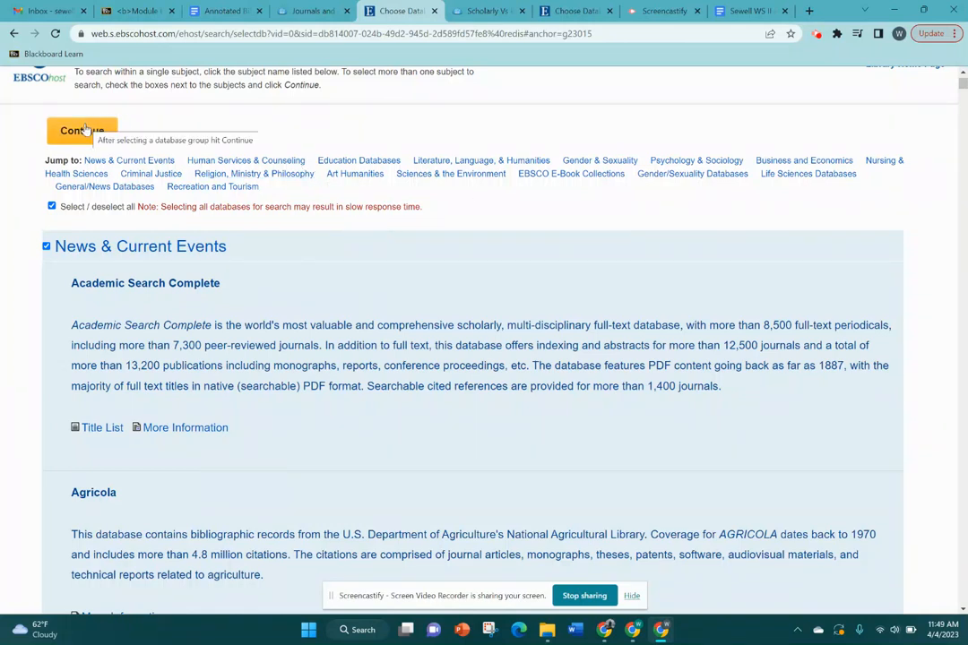
click(51, 206)
- Select the News & Current Events database subject, review its Academic Search Complete entry, and continue to the search page
click(47, 246)
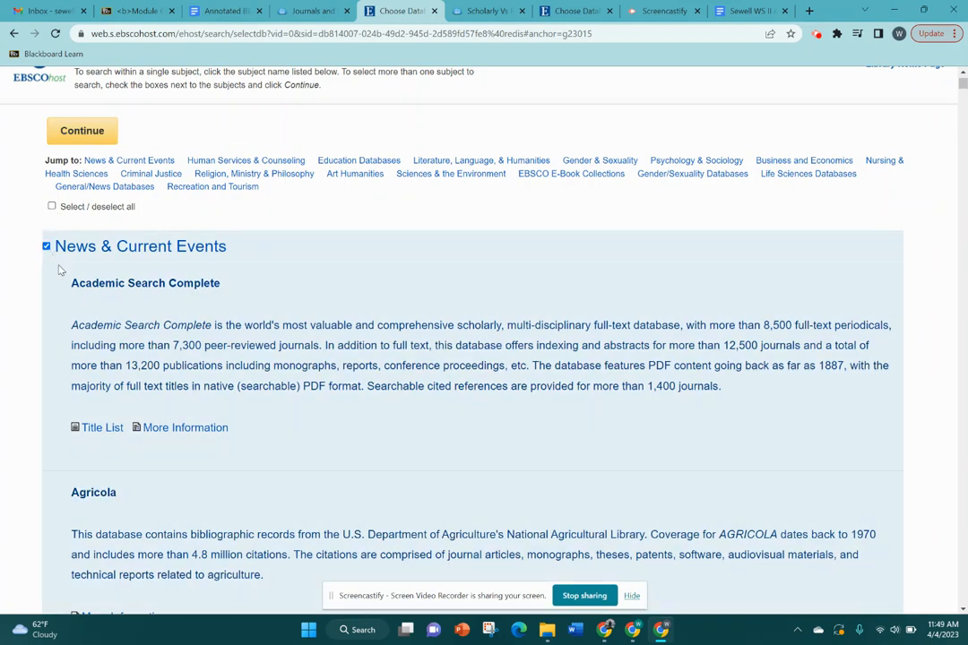
scroll(126, 273, down, 1)
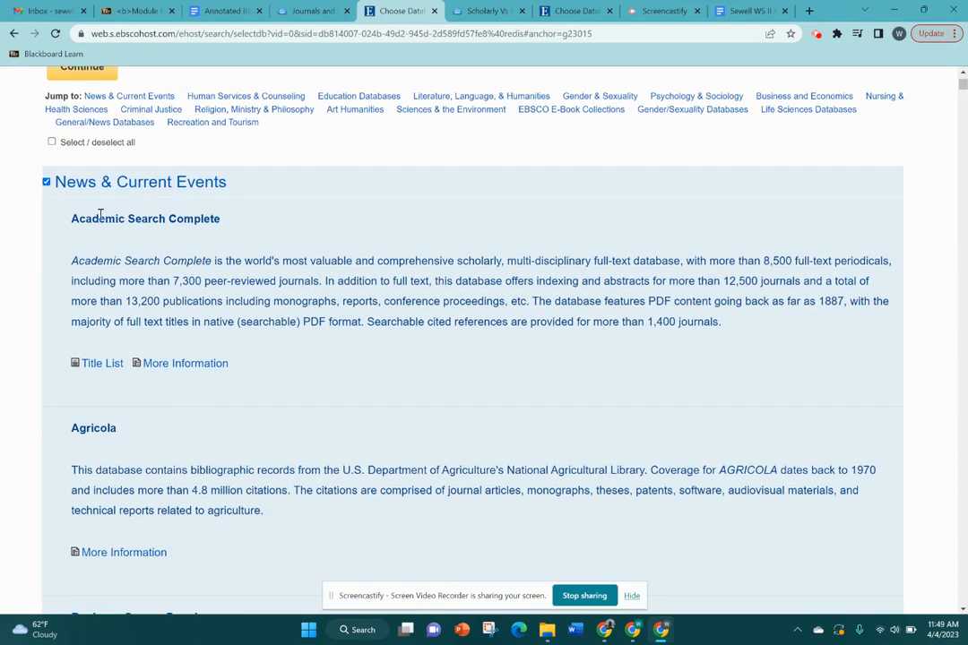
drag(68, 224, 253, 232)
click(190, 245)
scroll(250, 276, down, 4)
scroll(249, 280, up, 6)
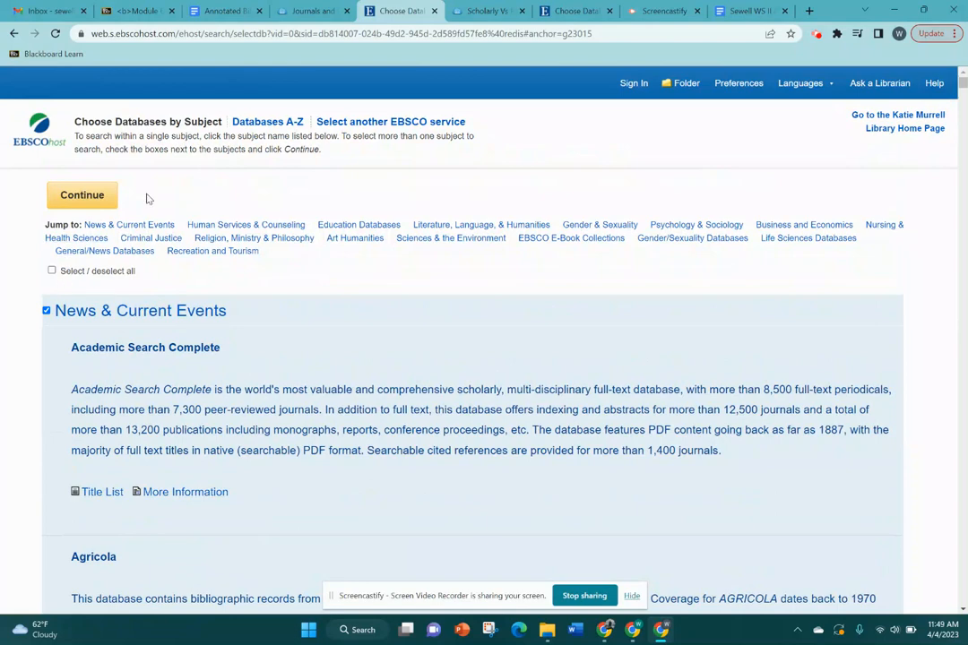
click(81, 194)
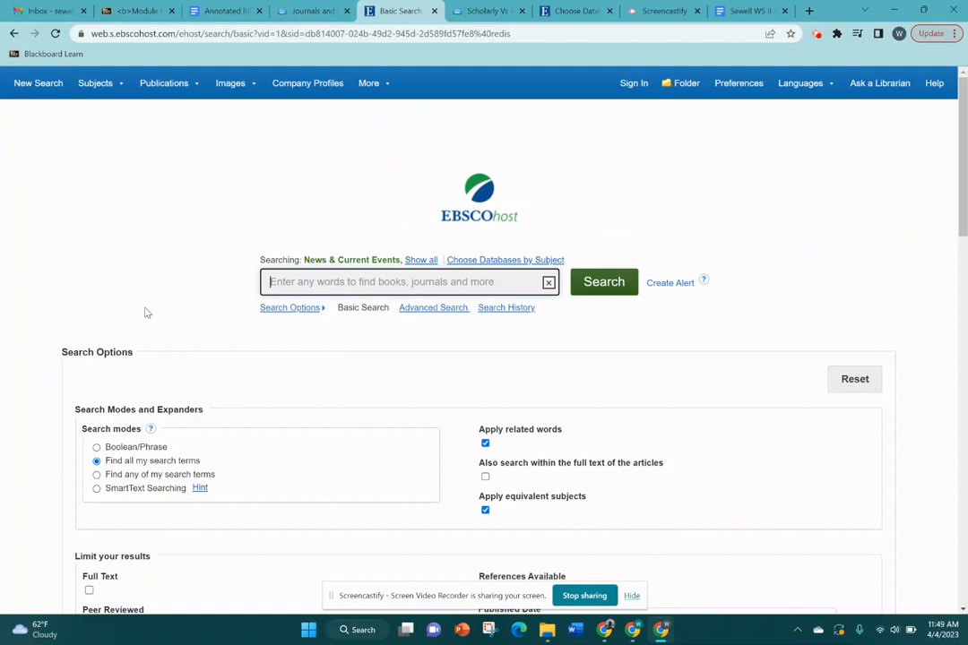
- Limit the search to Full Text and Peer Reviewed results in the search options
scroll(157, 322, down, 2)
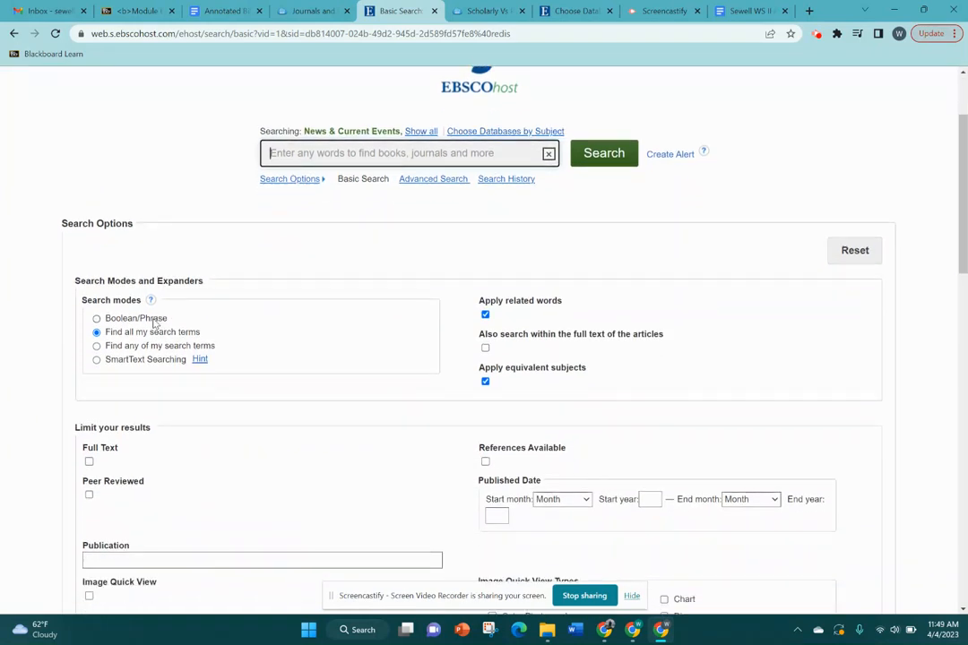
scroll(155, 323, up, 2)
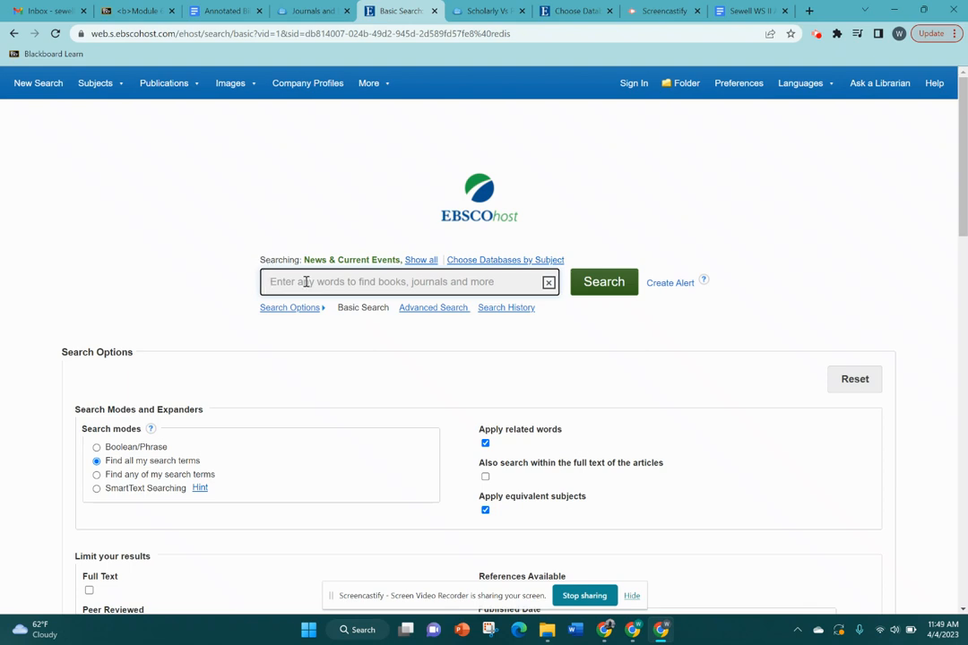
scroll(301, 281, down, 2)
scroll(391, 371, down, 1)
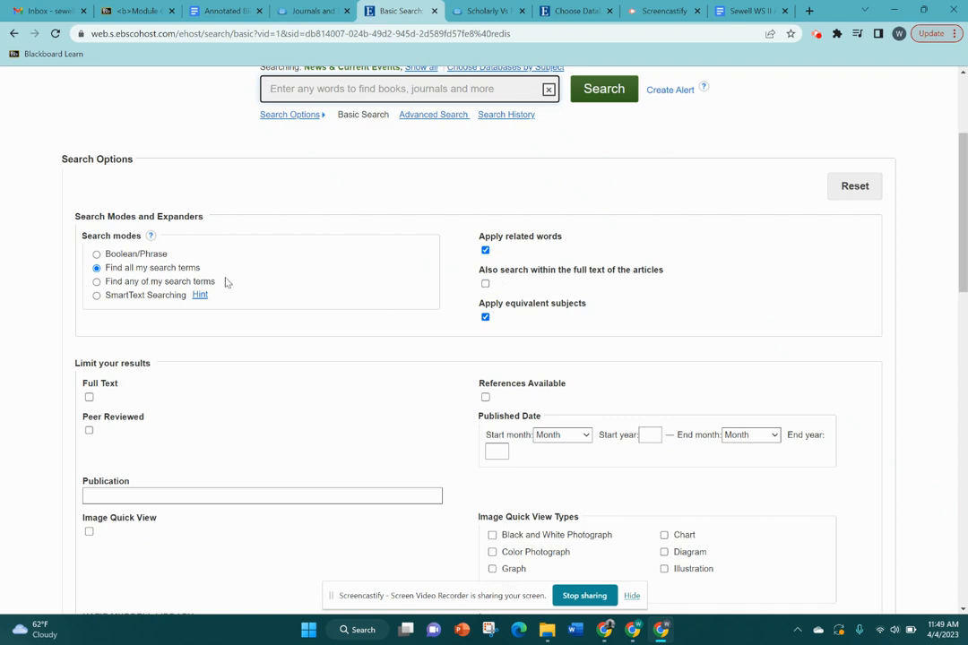
click(90, 398)
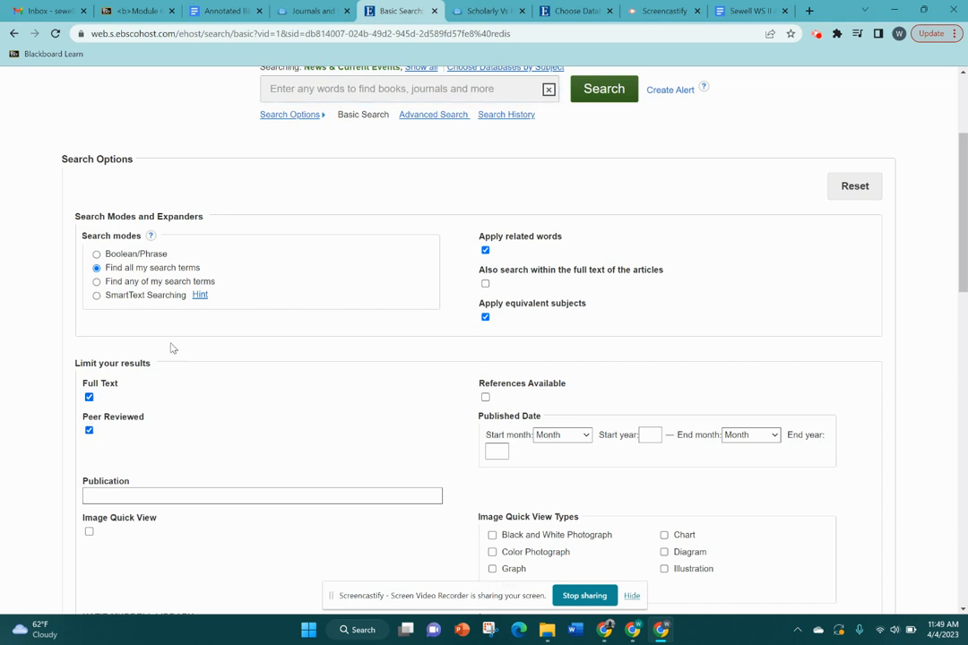
click(338, 86)
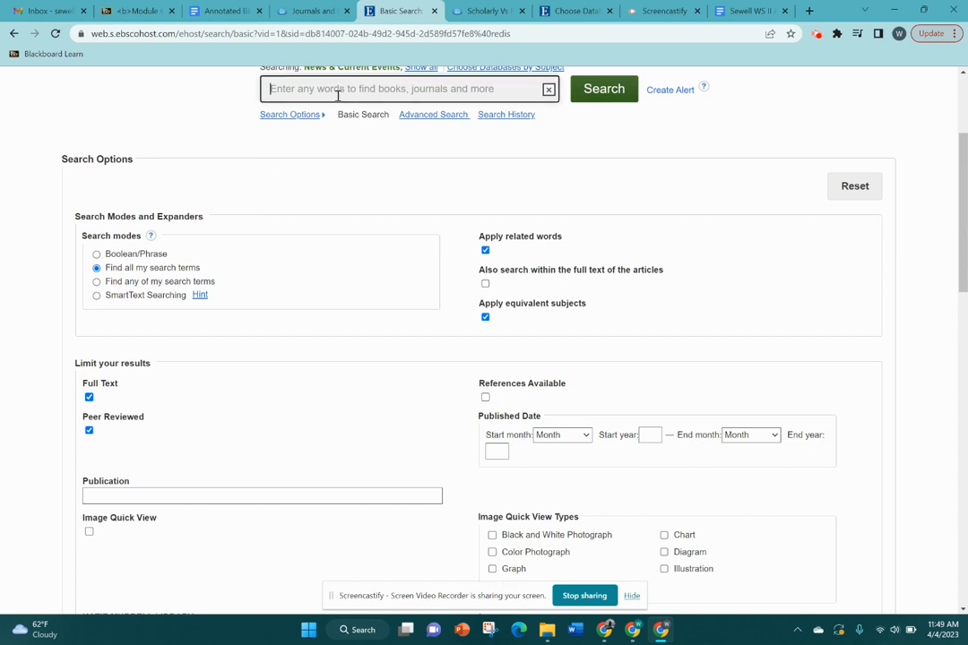
scroll(345, 230, up, 1)
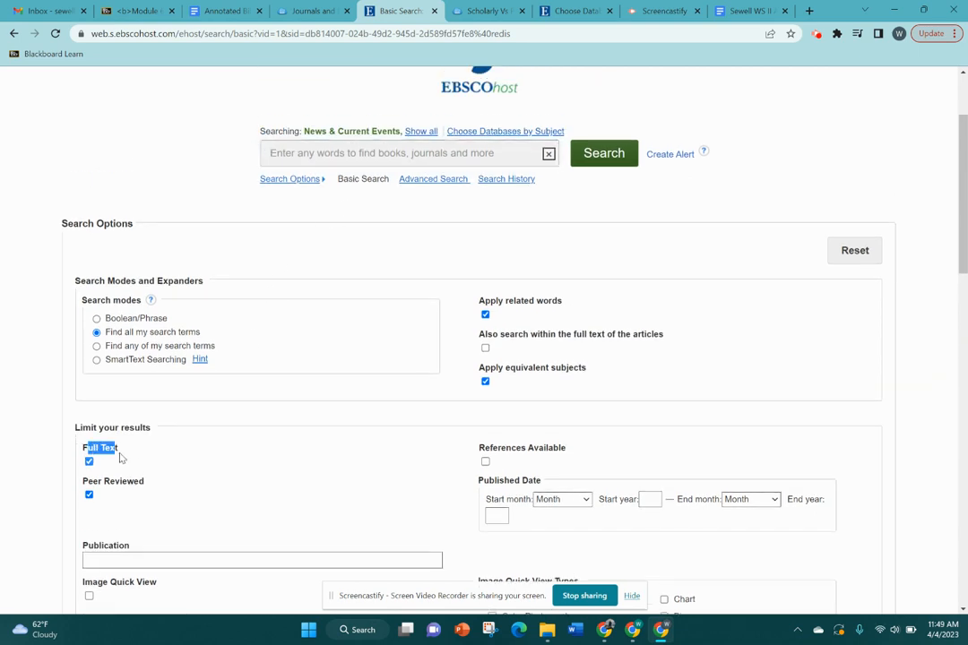
mouse_move(87, 448)
mouse_down()
mouse_move(124, 461)
mouse_move(83, 450)
mouse_up()
click(117, 463)
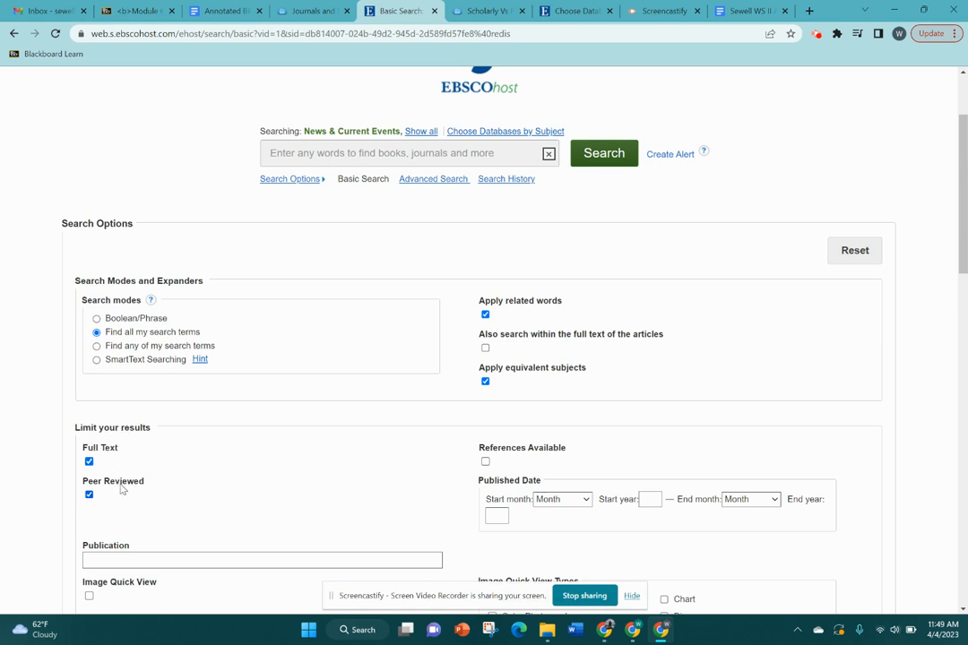
- Check the topic and research question in the Annotated Bibliography document, and return to the EBSCOhost search page
scroll(299, 287, up, 2)
click(305, 281)
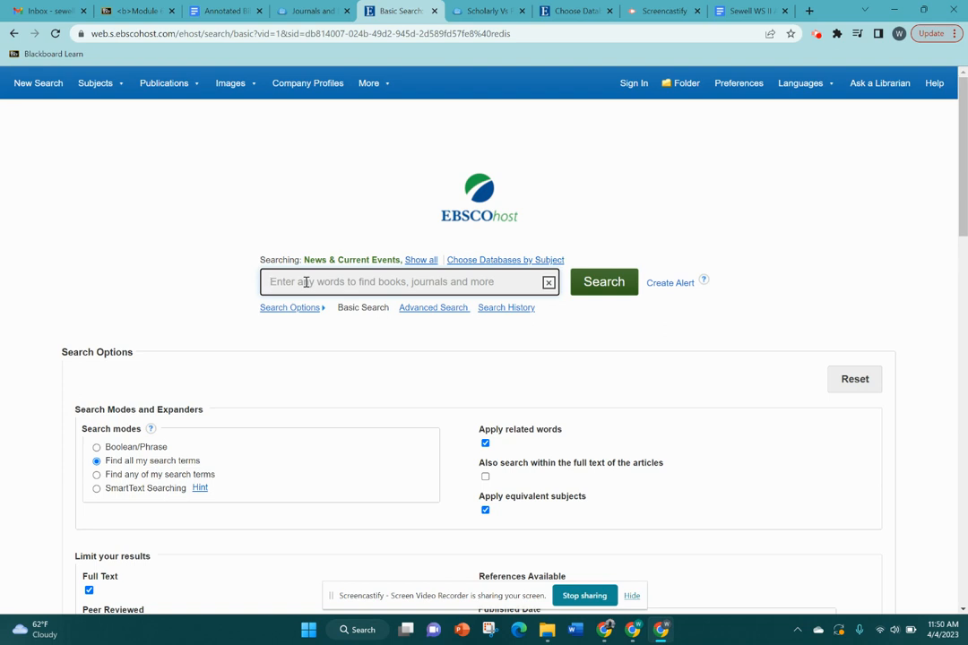
click(216, 8)
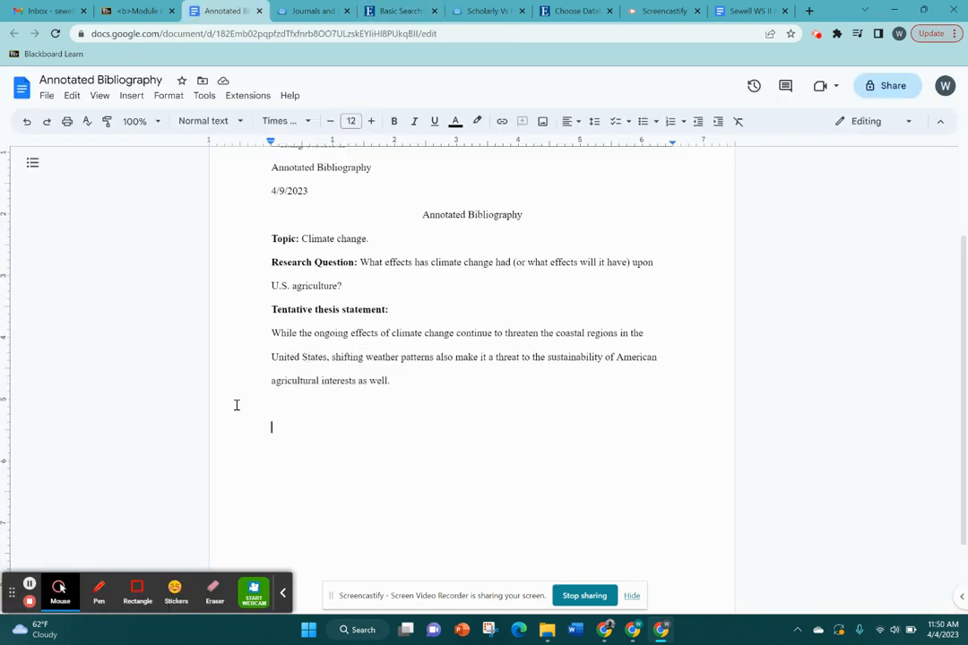
click(464, 6)
click(393, 9)
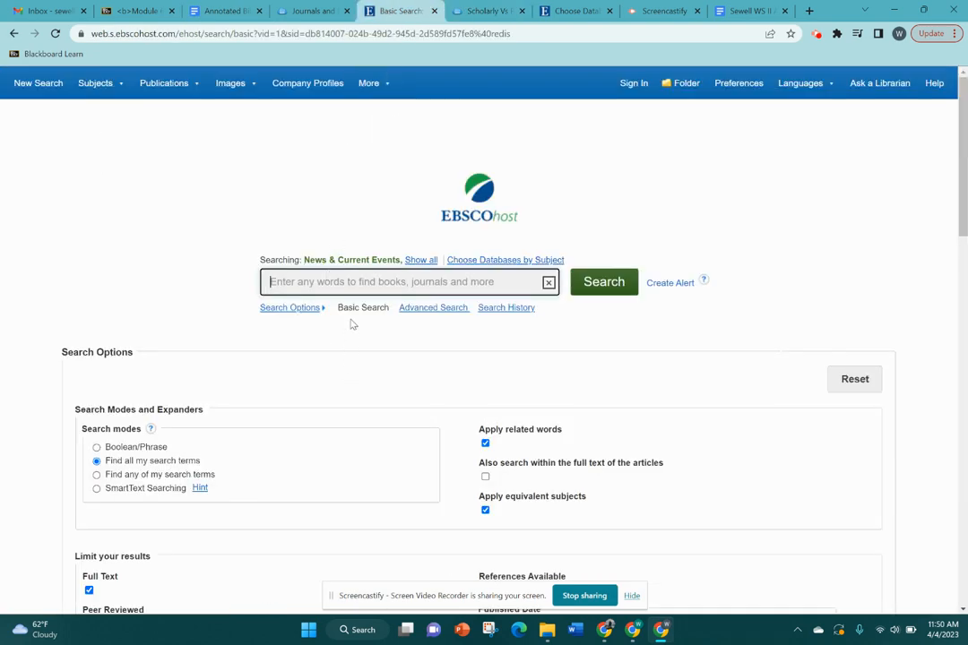
- Search the selected databases for "climate change and U.S. agriculture"
text(US)
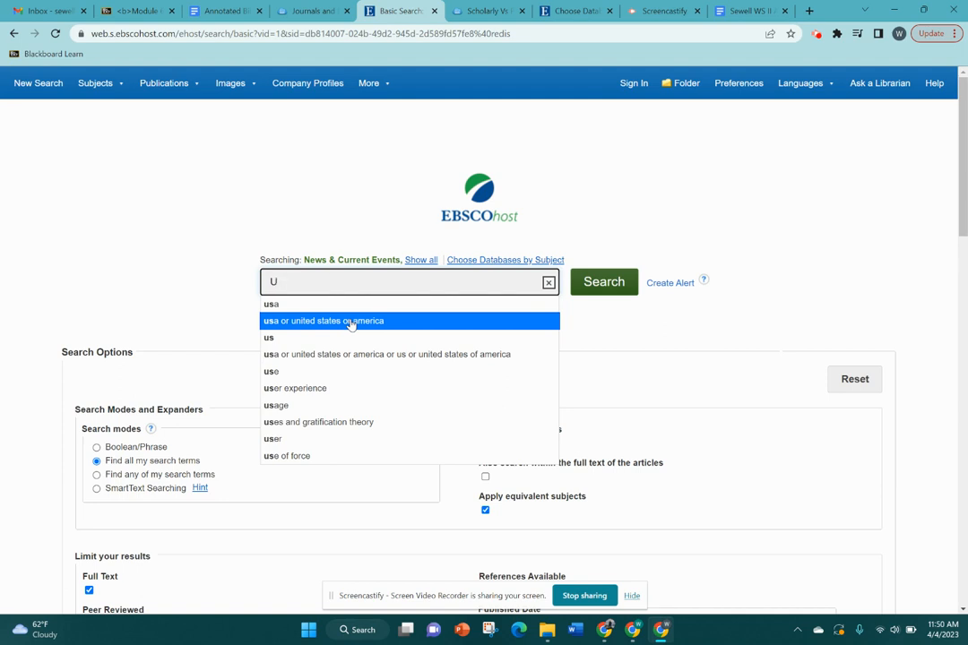
key(BackSpace)
text(climate chan)
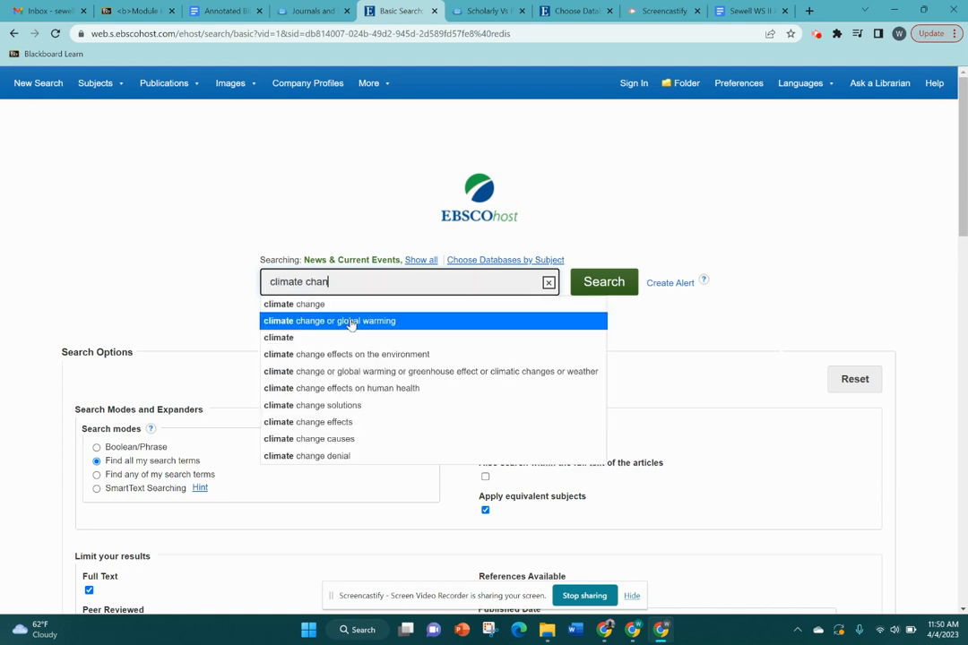
text(ge and )
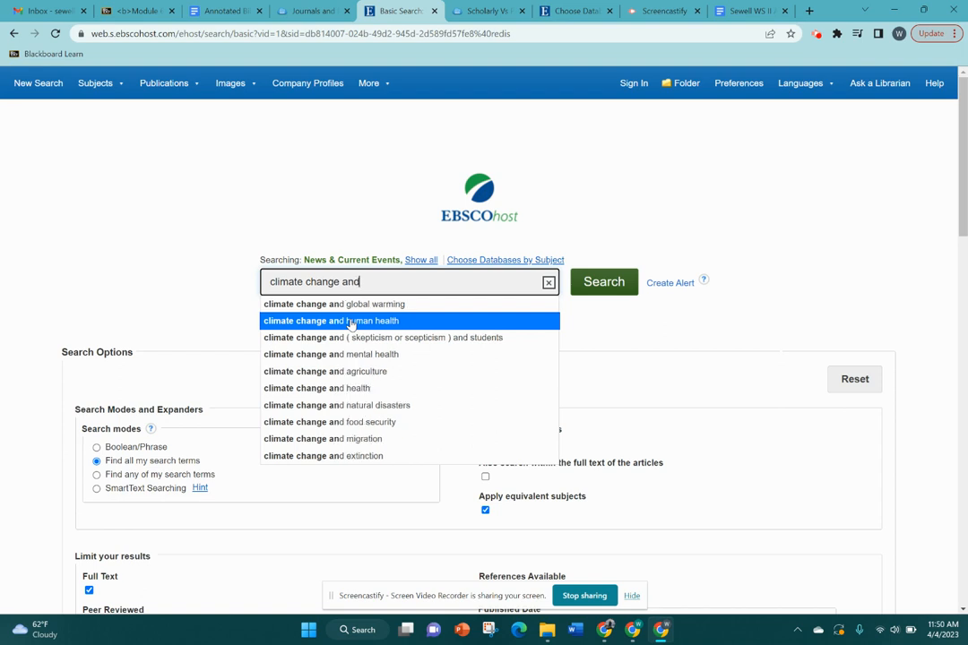
text(U)
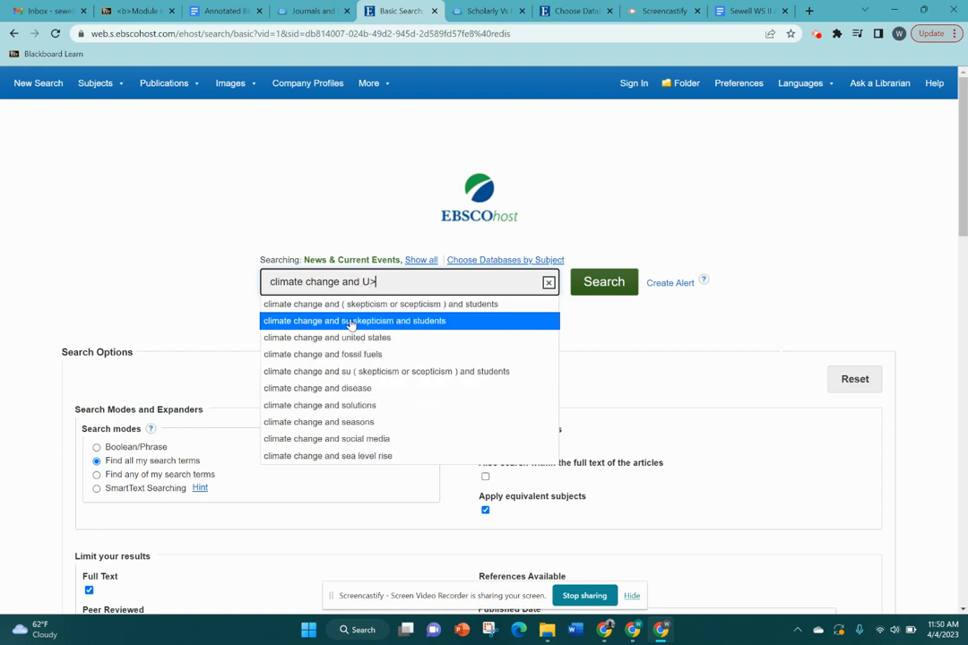
text(.S. )
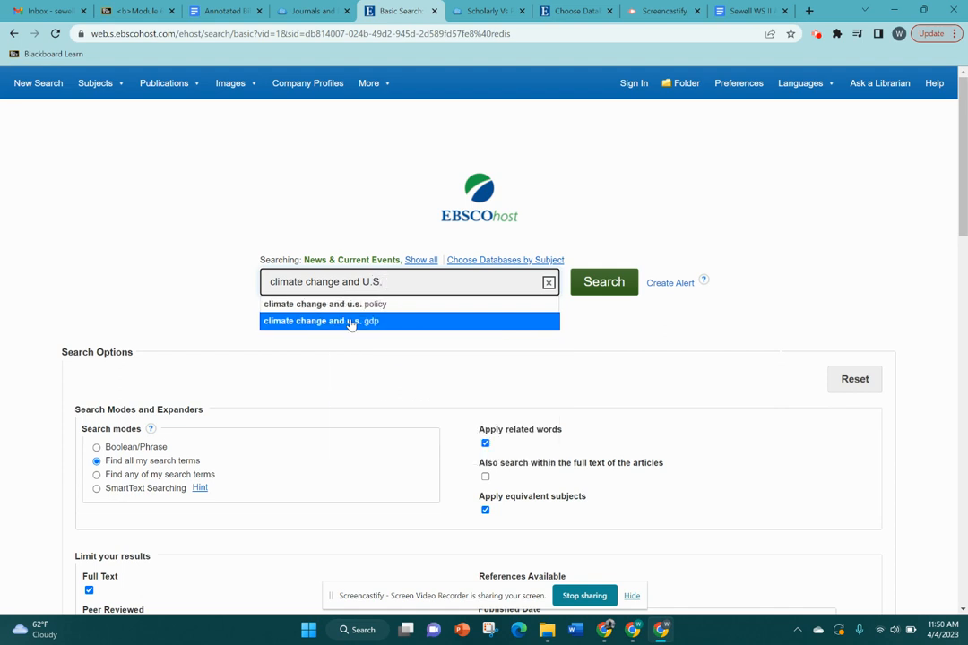
text(agricult)
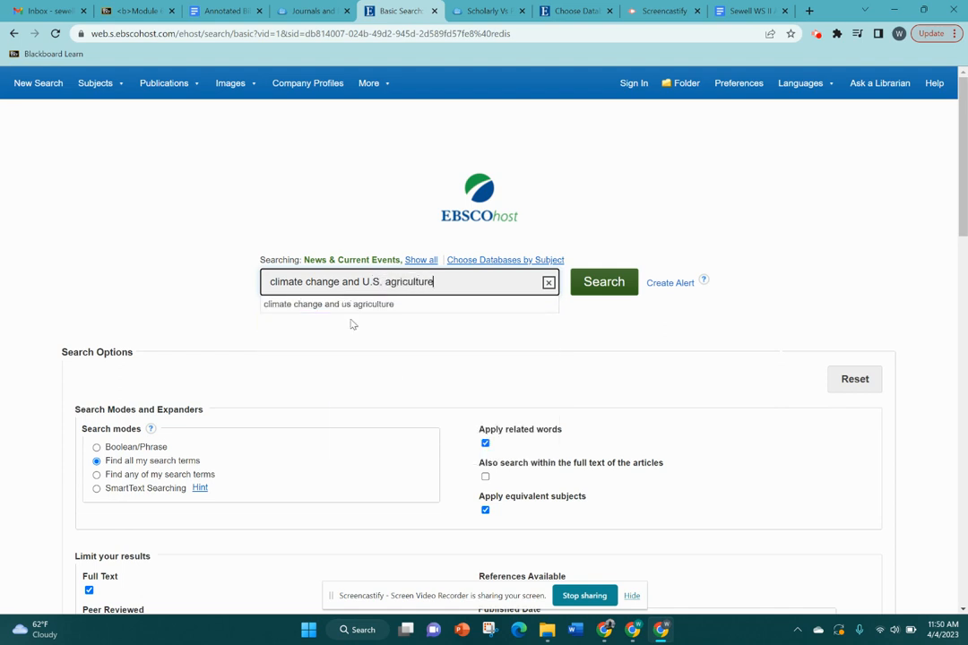
text(ure)
key(Return)
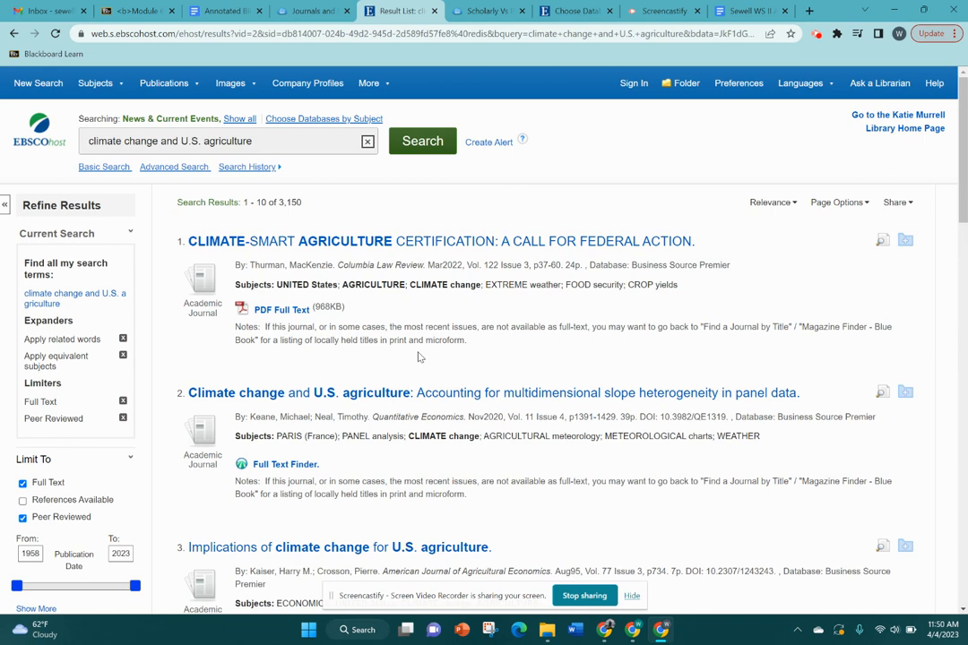
- Review the search results, examining the result count, article titles, publication details and full-text links
drag(269, 202, 302, 203)
click(301, 205)
scroll(313, 205, down, 3)
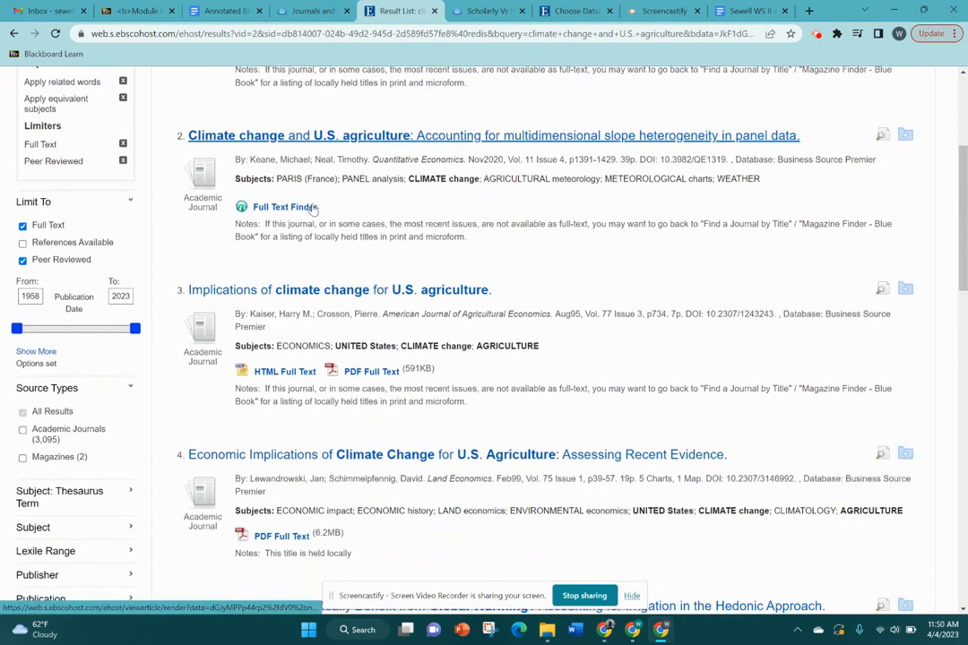
scroll(313, 208, down, 1)
scroll(312, 206, up, 3)
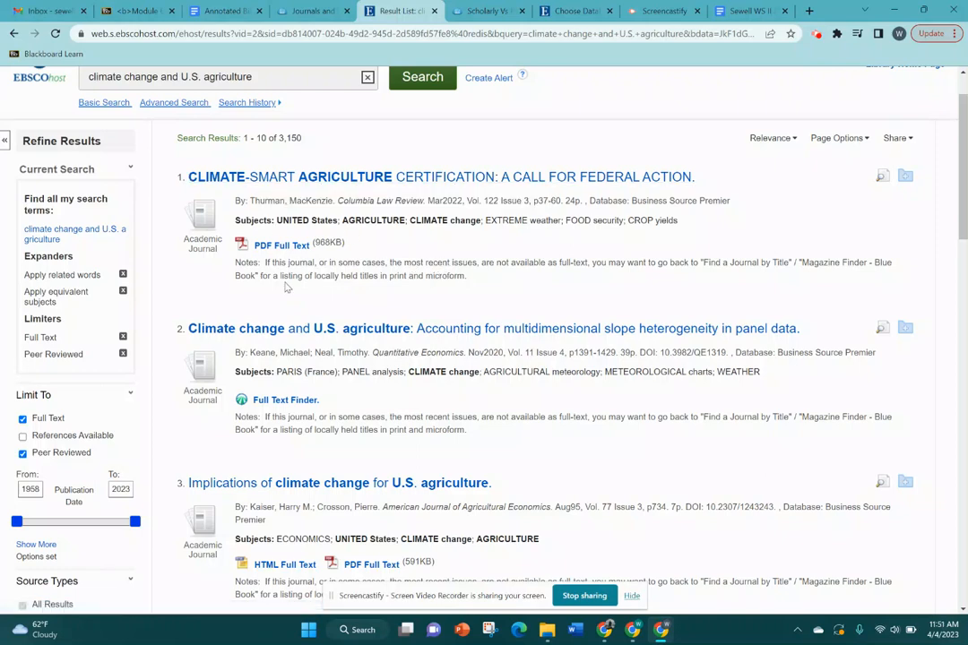
drag(241, 202, 612, 207)
click(605, 216)
scroll(403, 286, down, 3)
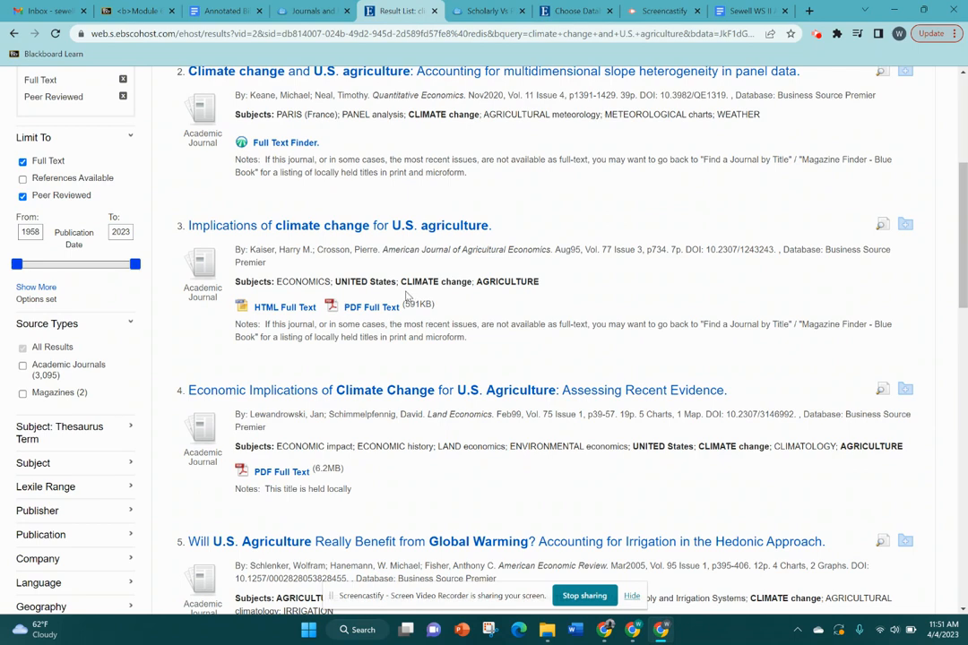
scroll(403, 301, up, 3)
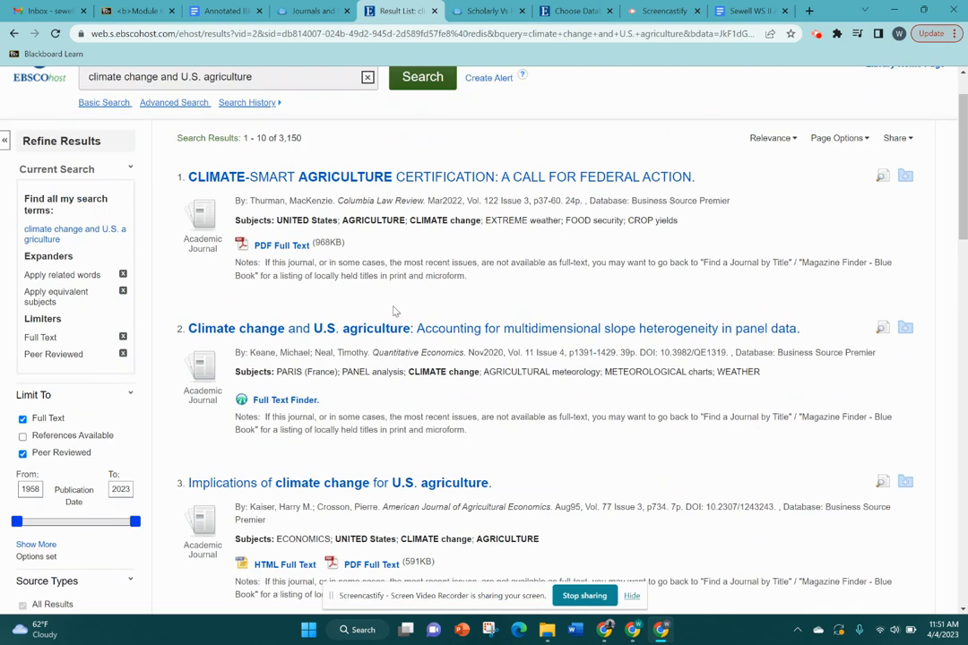
scroll(378, 296, down, 2)
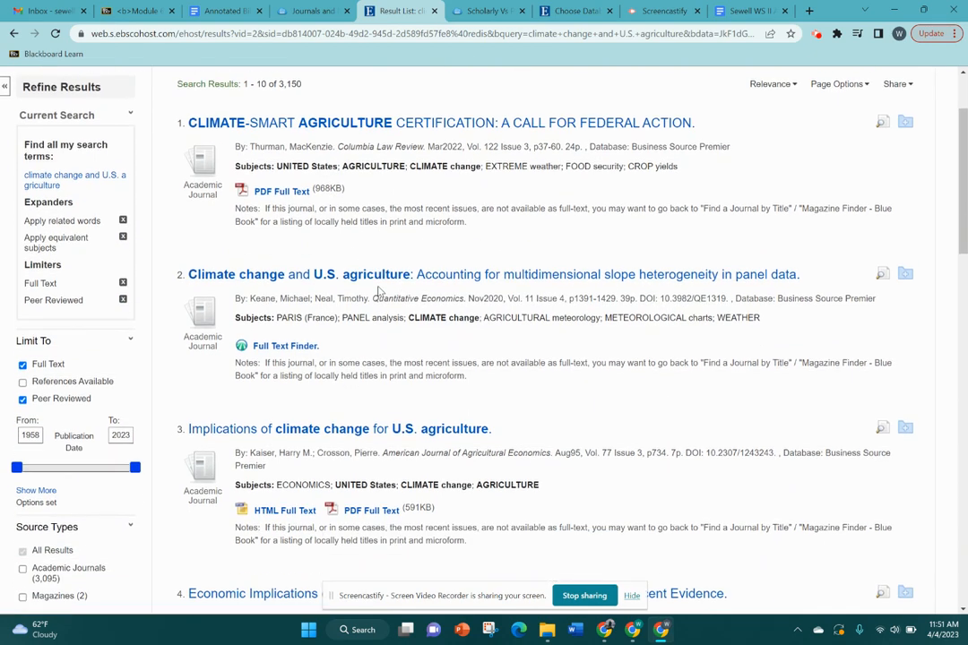
- Add the article "Implications of climate change for U.S. agriculture" to the folder and open its detailed record
scroll(378, 290, down, 1)
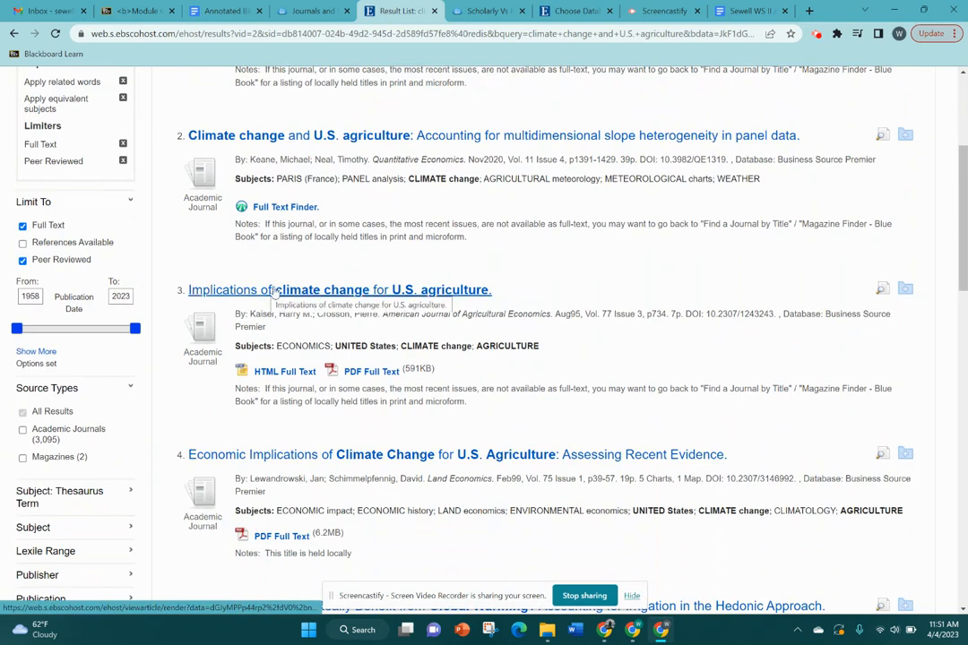
click(906, 291)
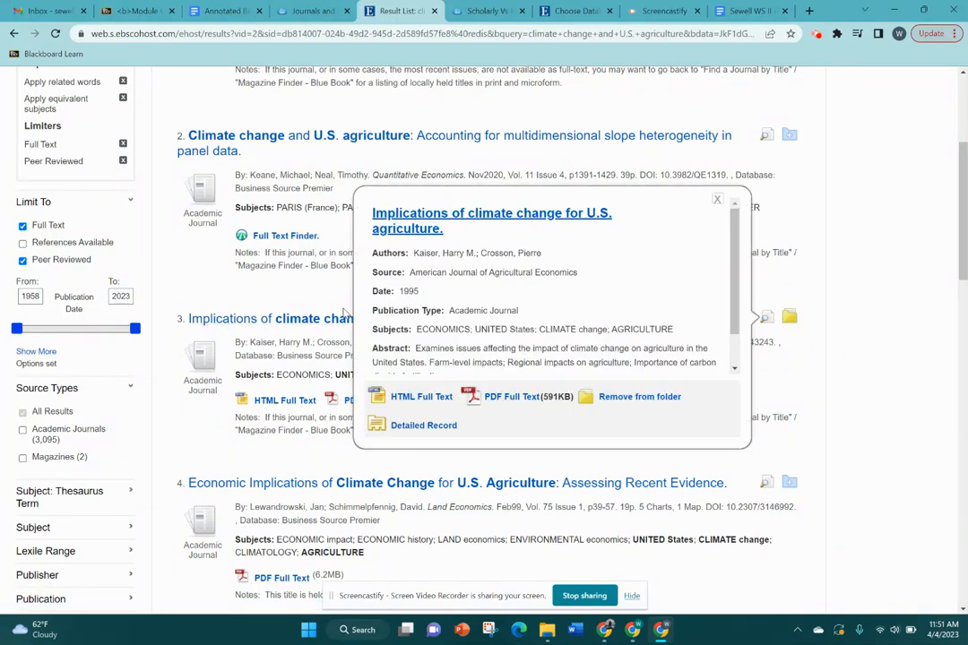
click(315, 326)
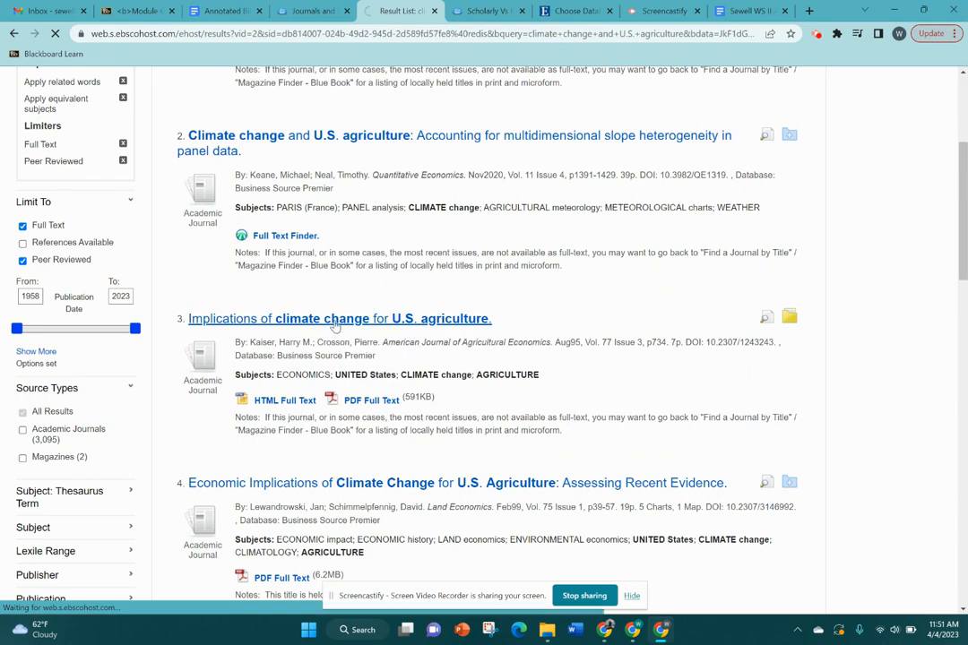
- Examine the article's abstract, publication details and full text, including its contents list and section headings
scroll(372, 338, down, 4)
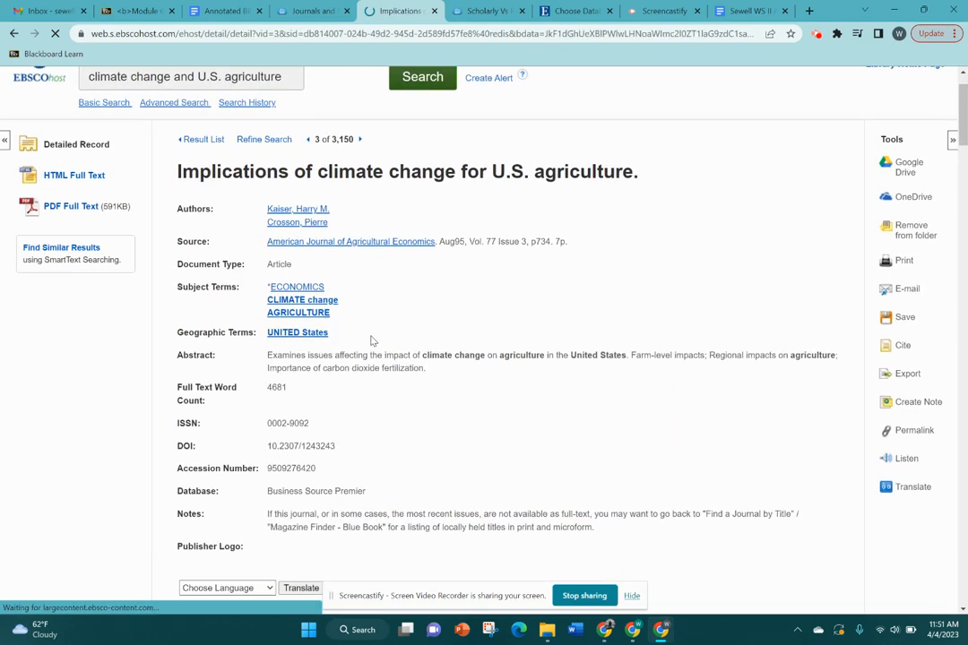
scroll(372, 340, down, 5)
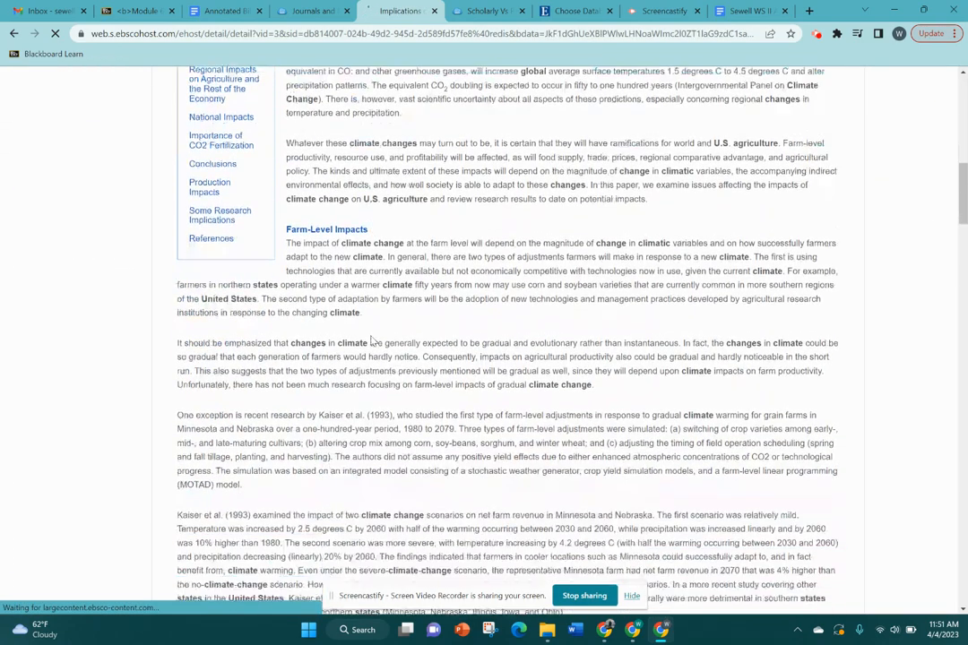
scroll(370, 339, up, 2)
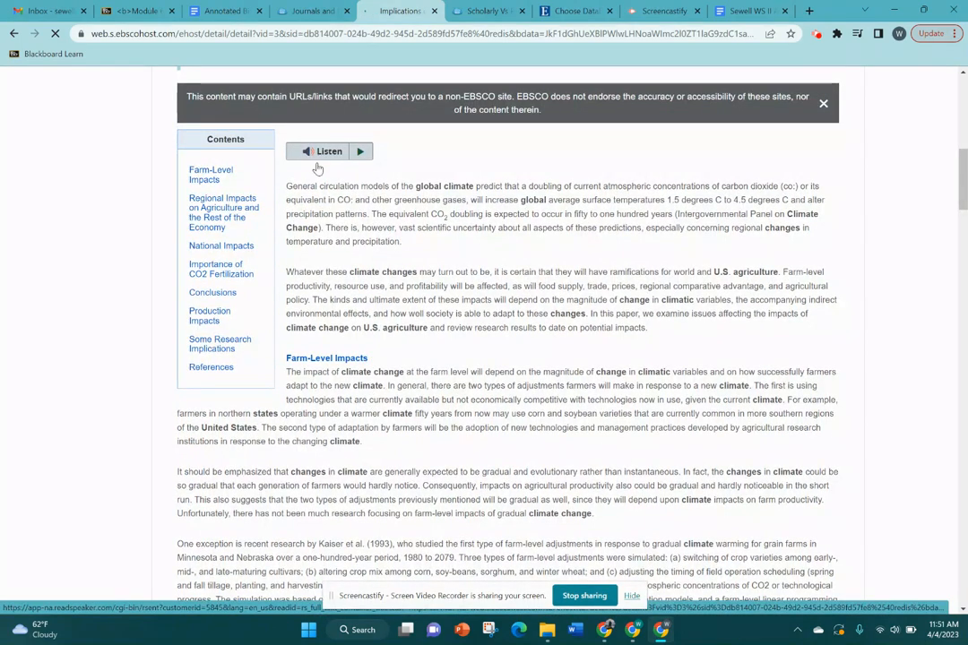
scroll(381, 337, down, 9)
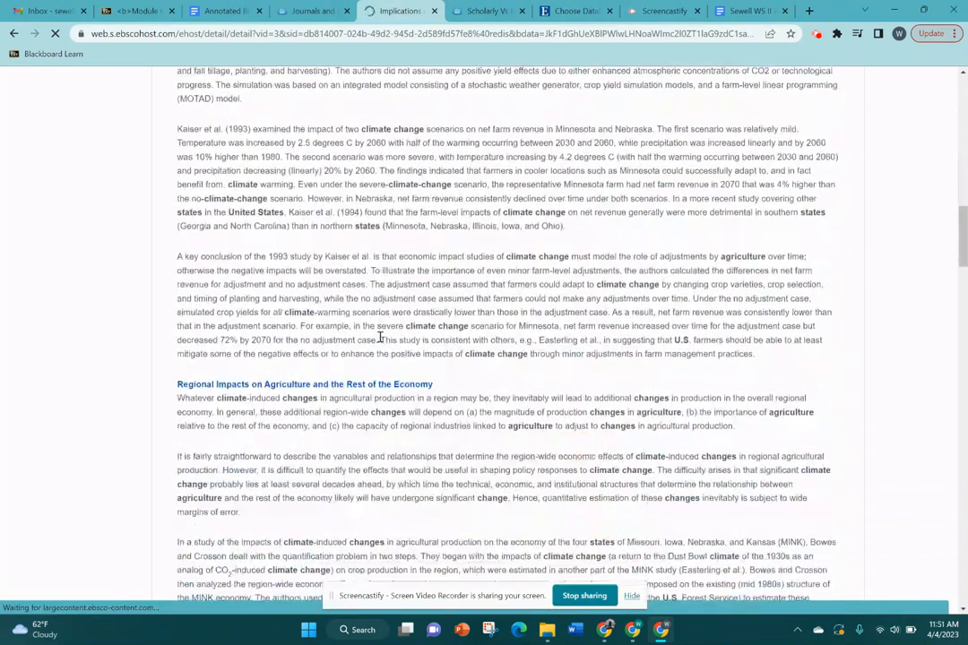
scroll(378, 336, up, 15)
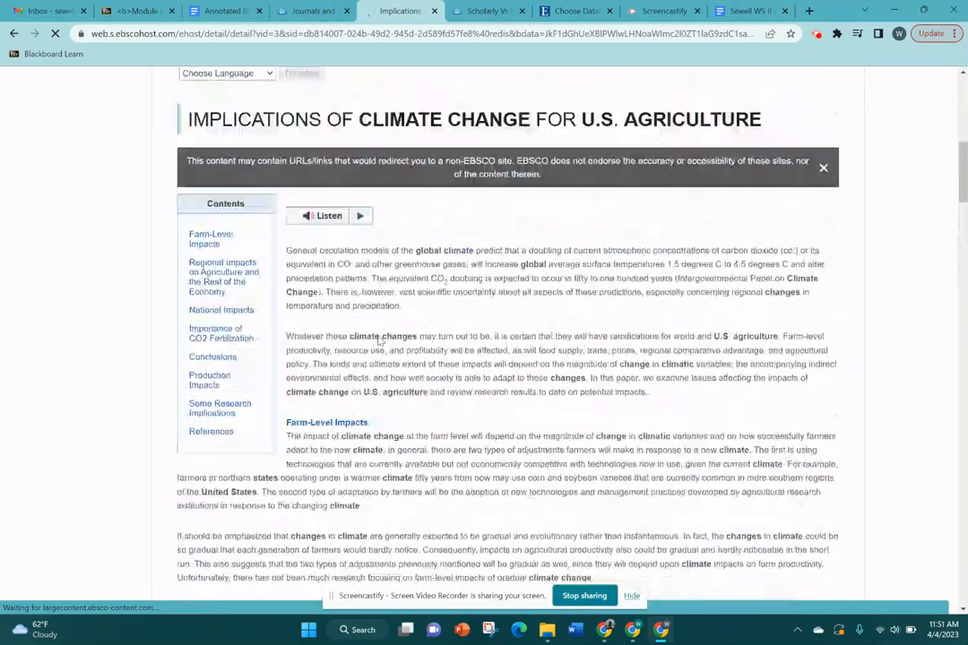
scroll(379, 337, up, 2)
scroll(378, 341, down, 1)
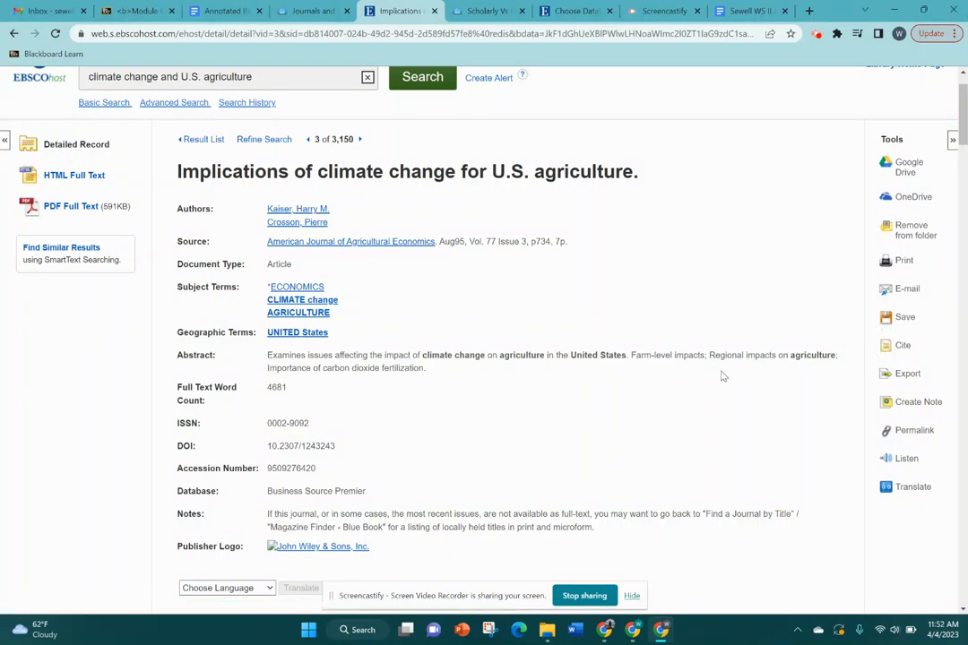
- Copy the article's MLA 9th Edition citation from the citation formats and switch to the Annotated Bibliography document
click(903, 349)
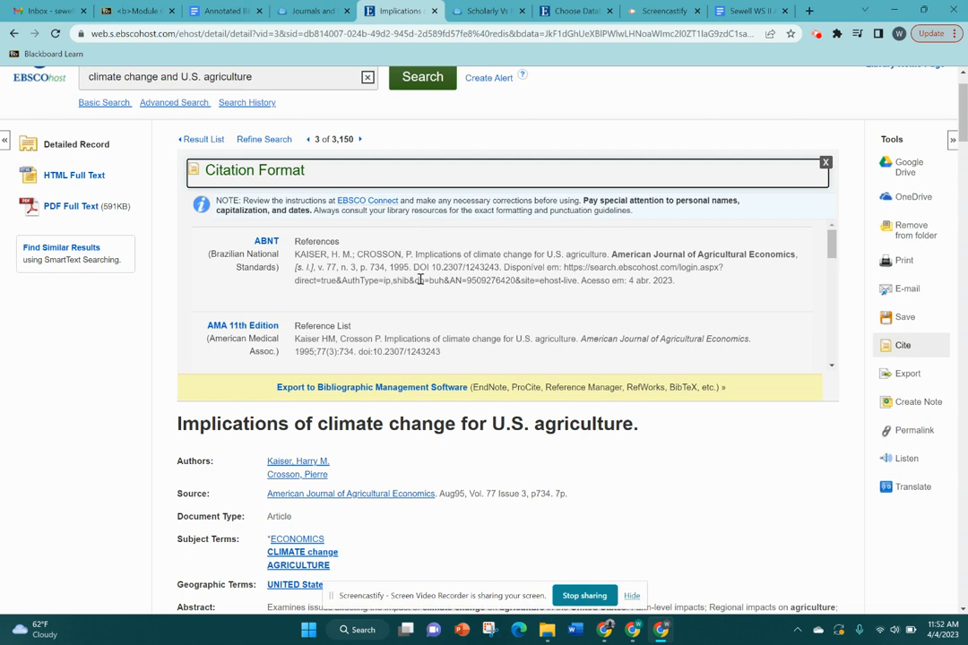
scroll(421, 283, down, 5)
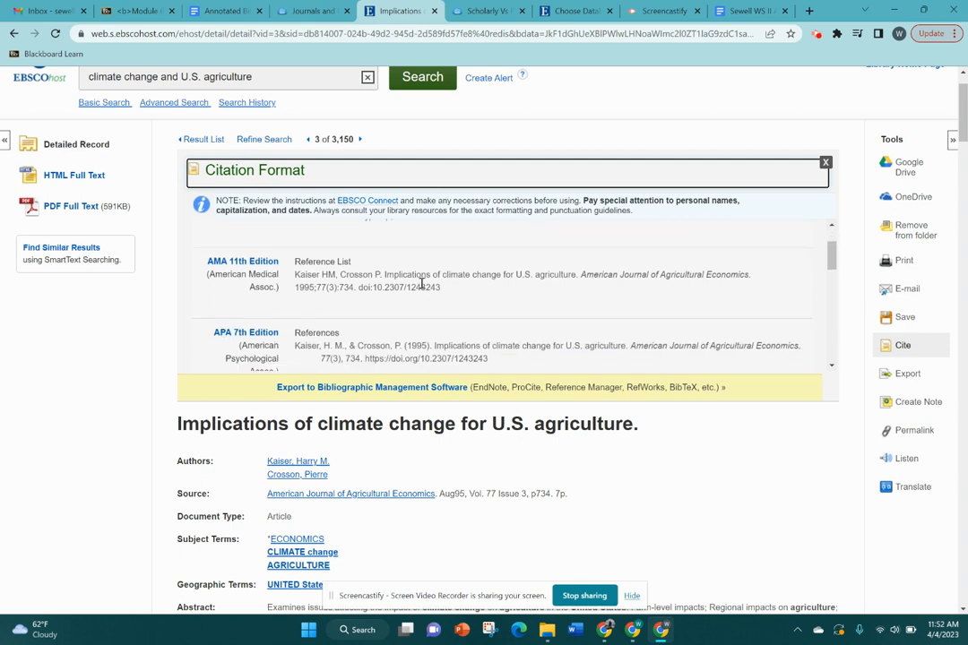
scroll(421, 283, down, 5)
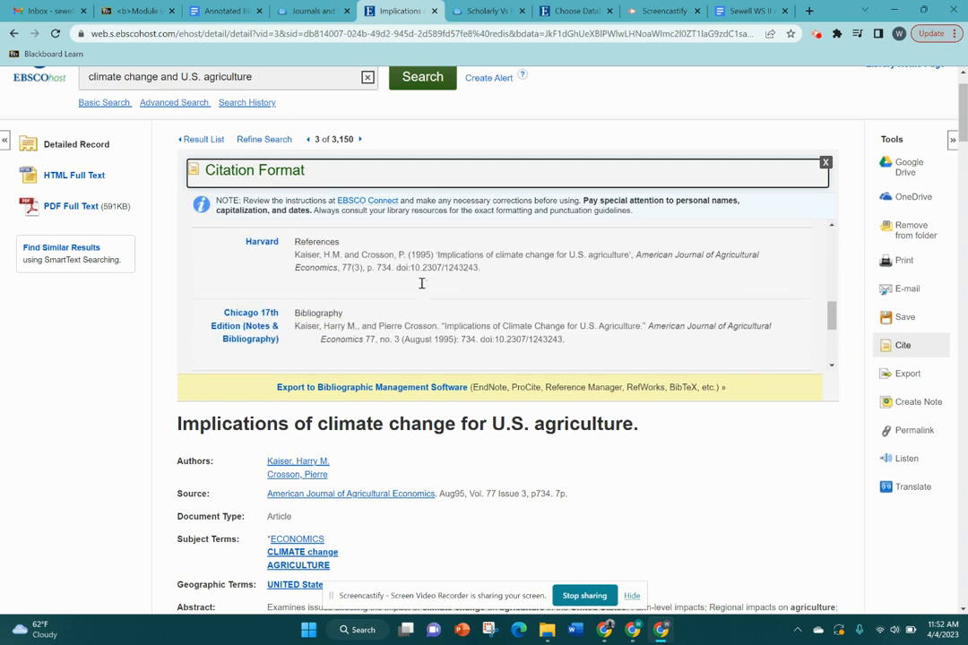
scroll(423, 286, down, 2)
scroll(430, 291, up, 2)
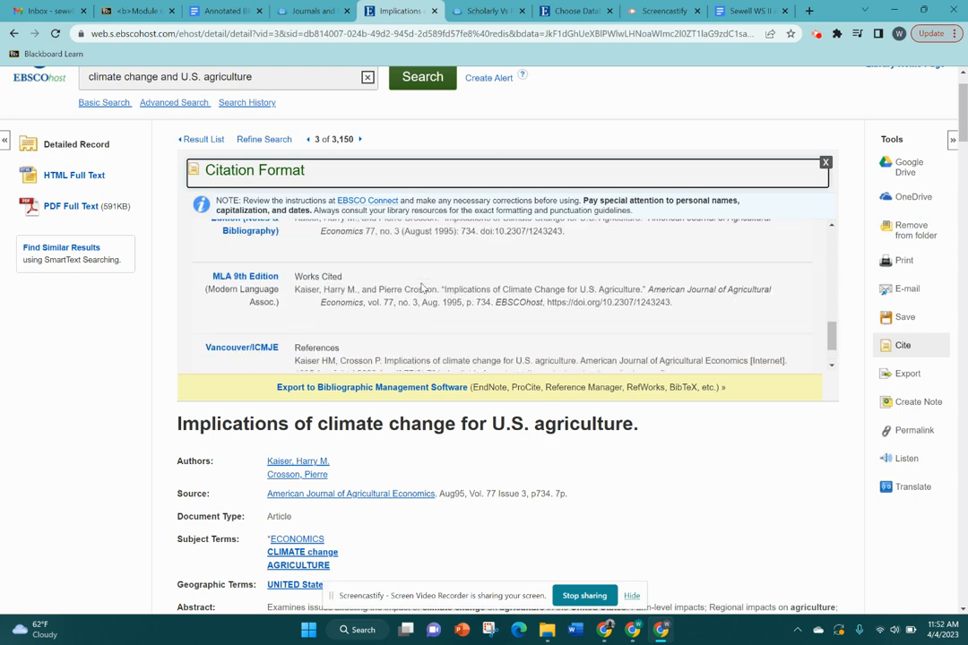
scroll(437, 297, down, 1)
triple_click(568, 309)
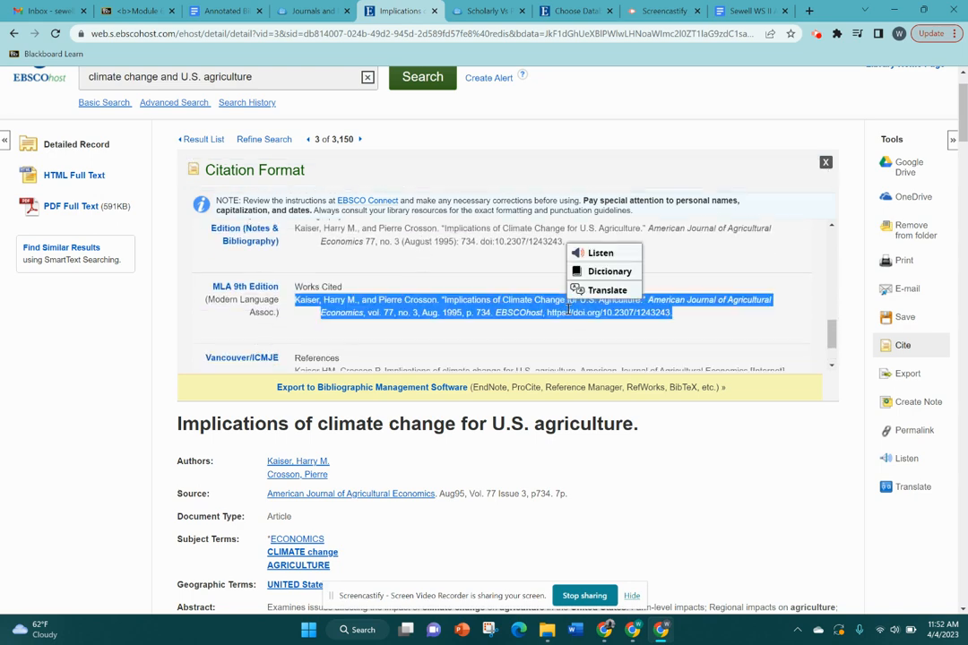
right_click(656, 310)
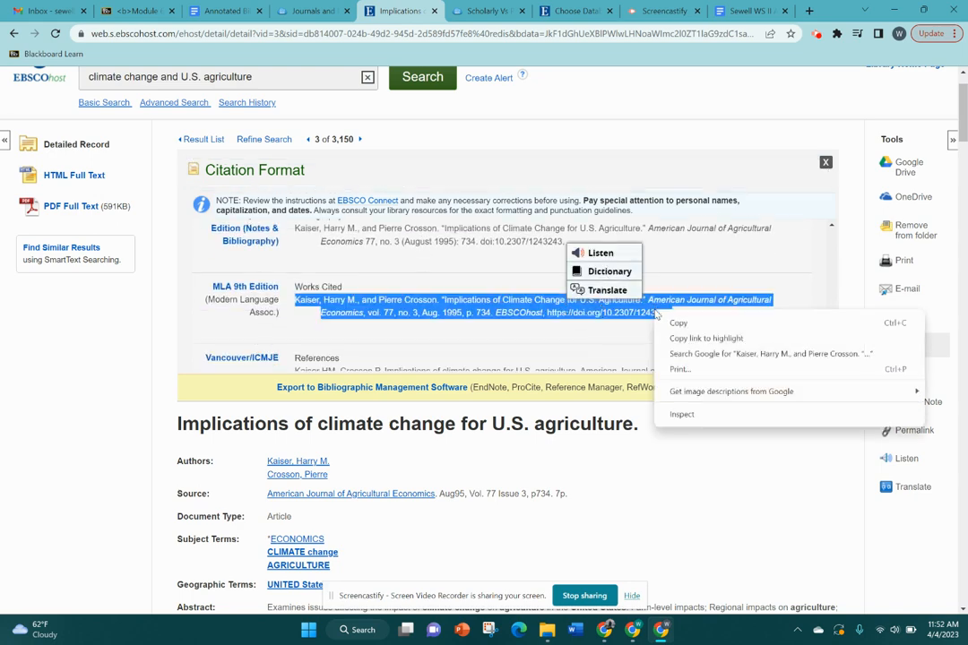
click(672, 323)
click(348, 345)
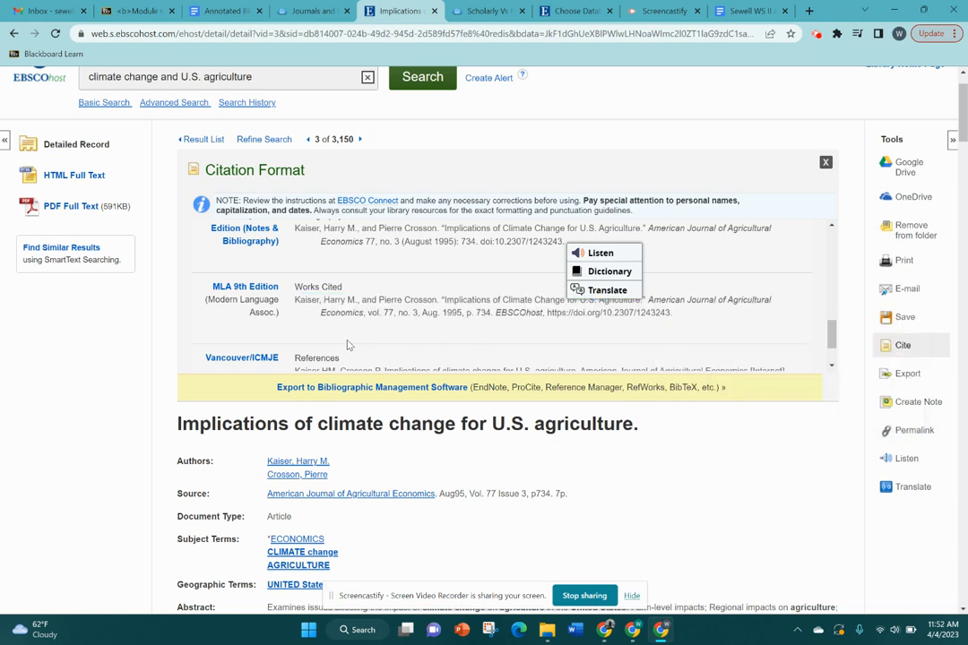
click(206, 11)
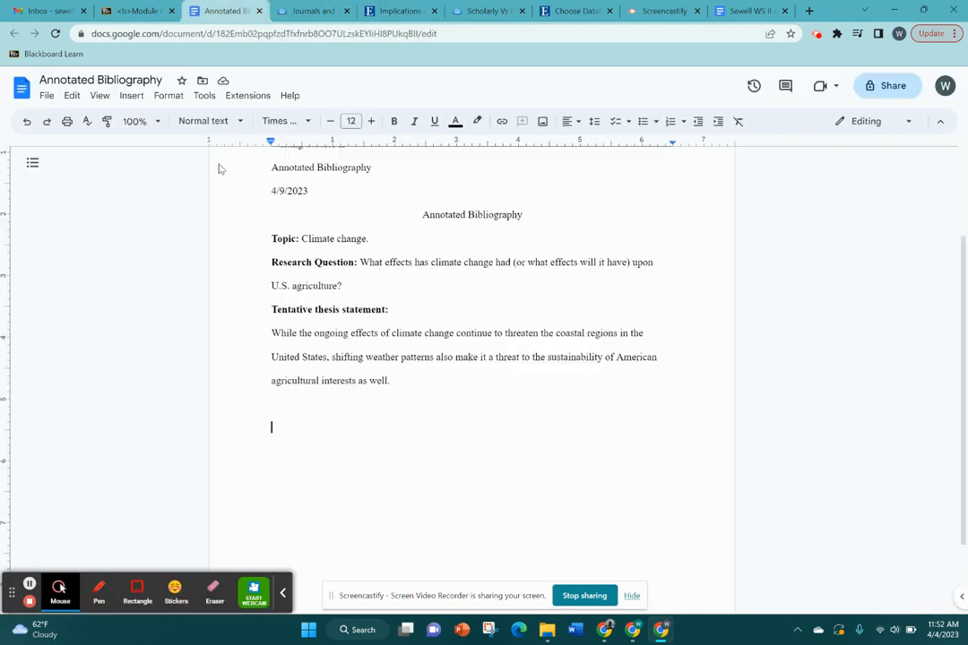
click(310, 438)
right_click(285, 441)
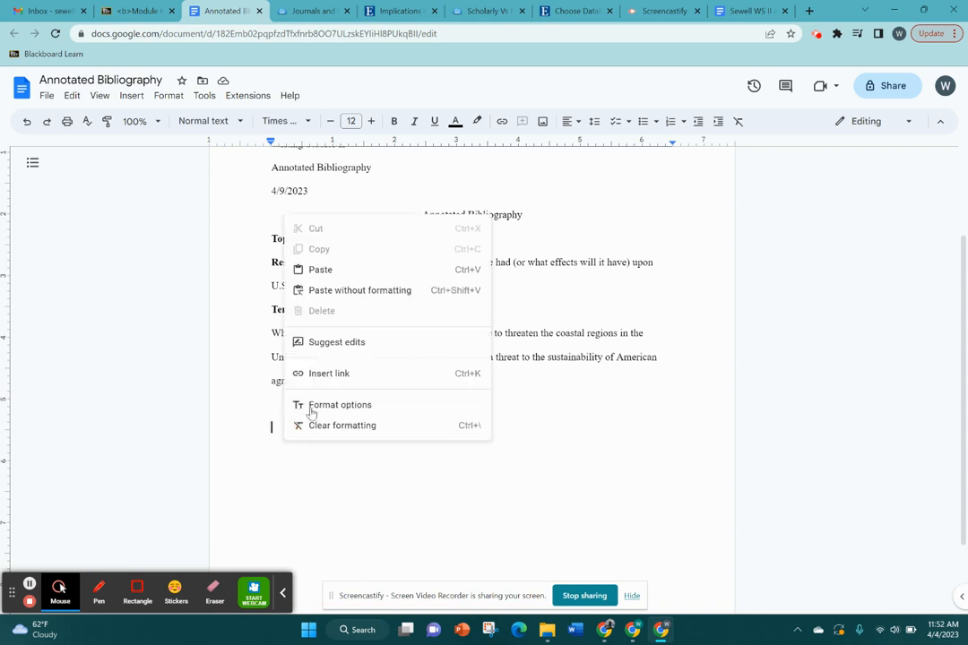
click(322, 271)
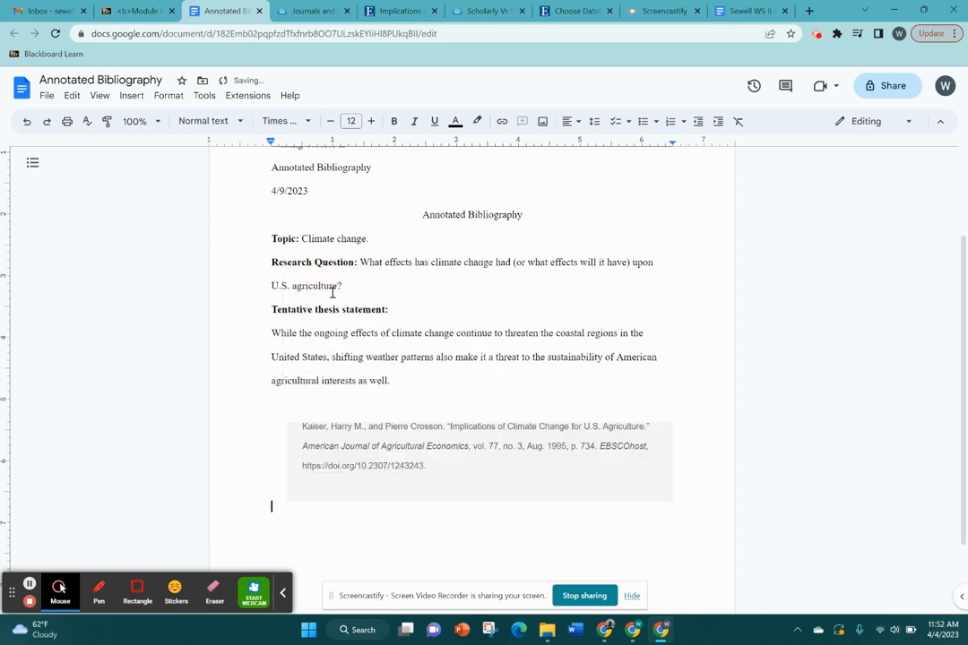
key(ctrl+z)
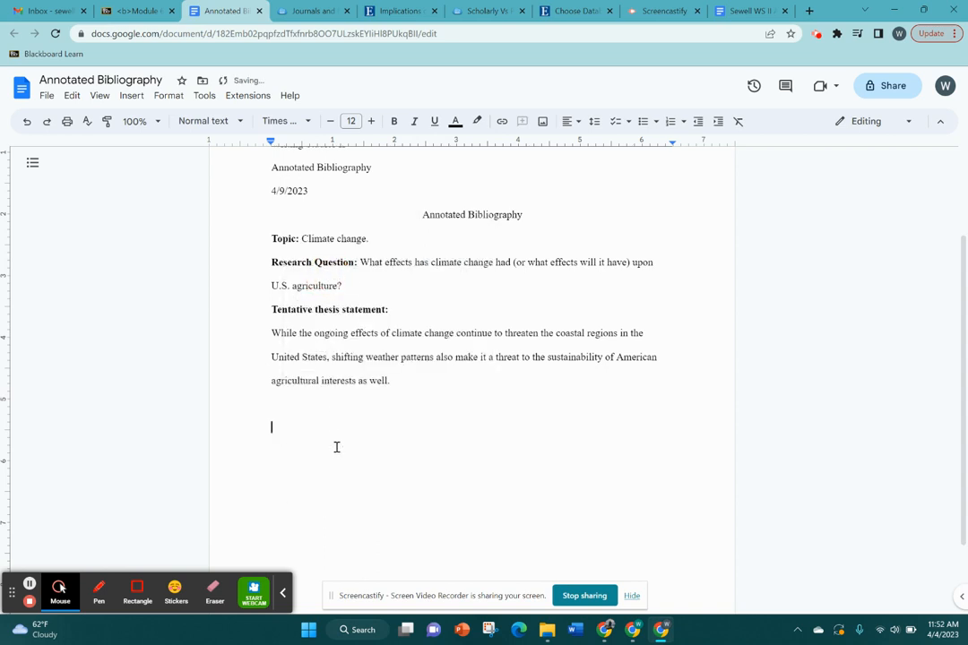
- Paste the citation without formatting below the thesis statement and indent the lines after its first to the 1-inch mark
right_click(303, 426)
click(352, 276)
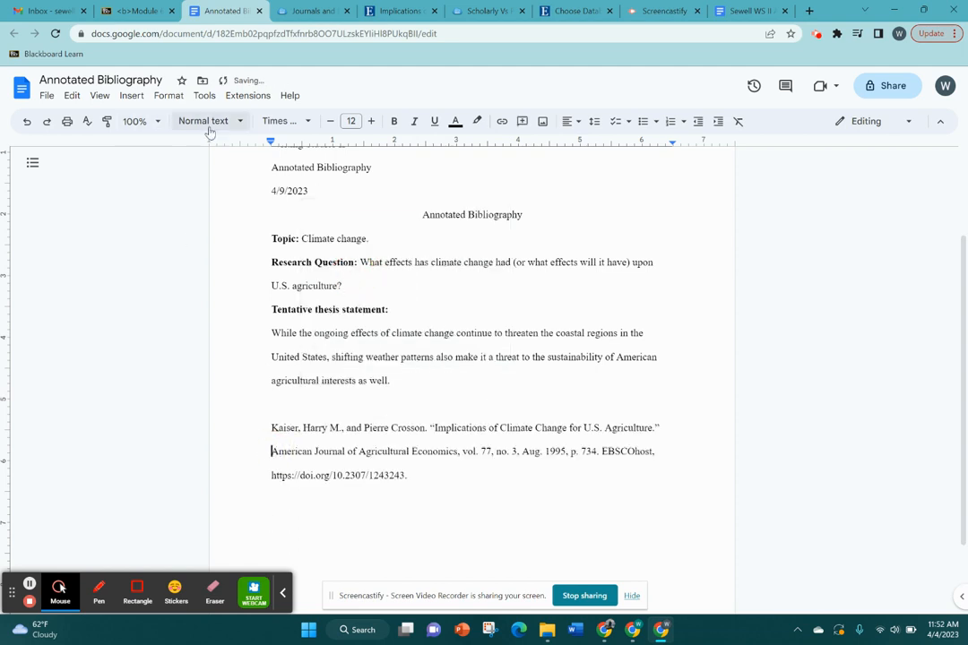
drag(269, 144, 332, 142)
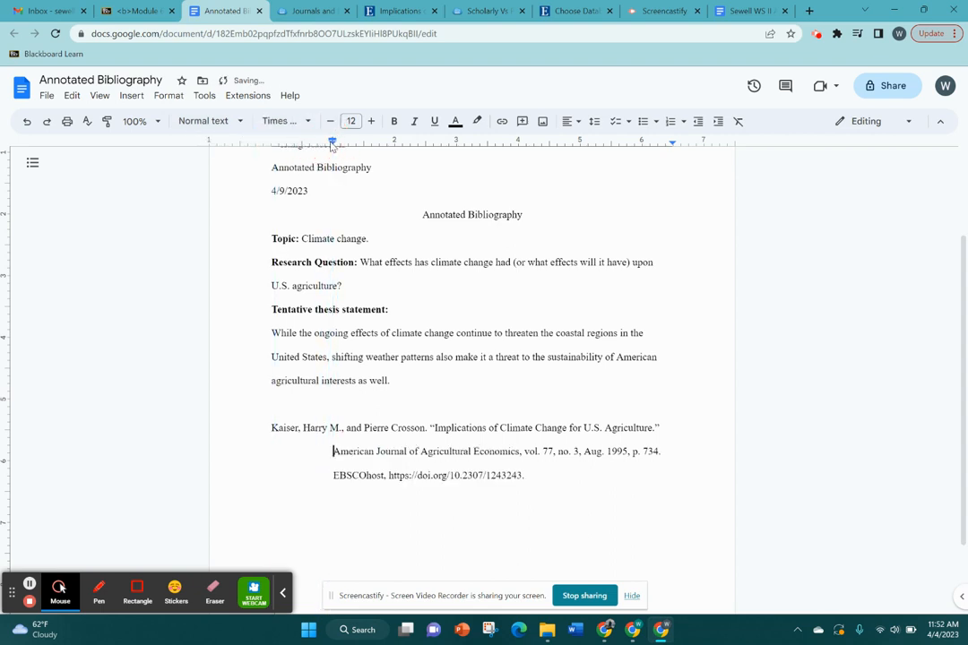
- Check the pasted citation against the MLA 9th Edition version in the article's EBSCOhost record
click(518, 480)
click(481, 477)
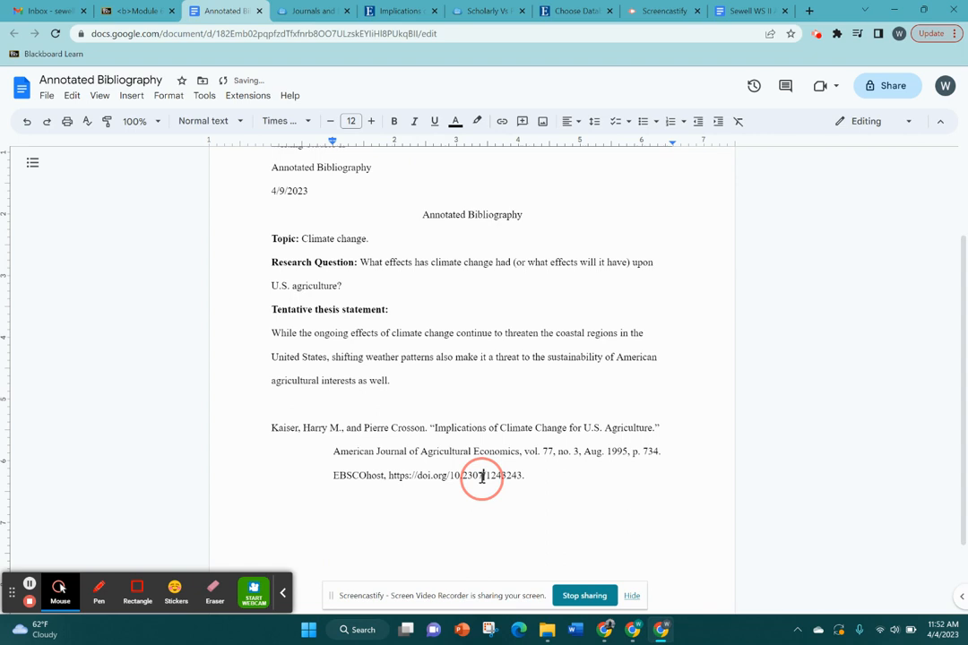
click(391, 429)
click(339, 451)
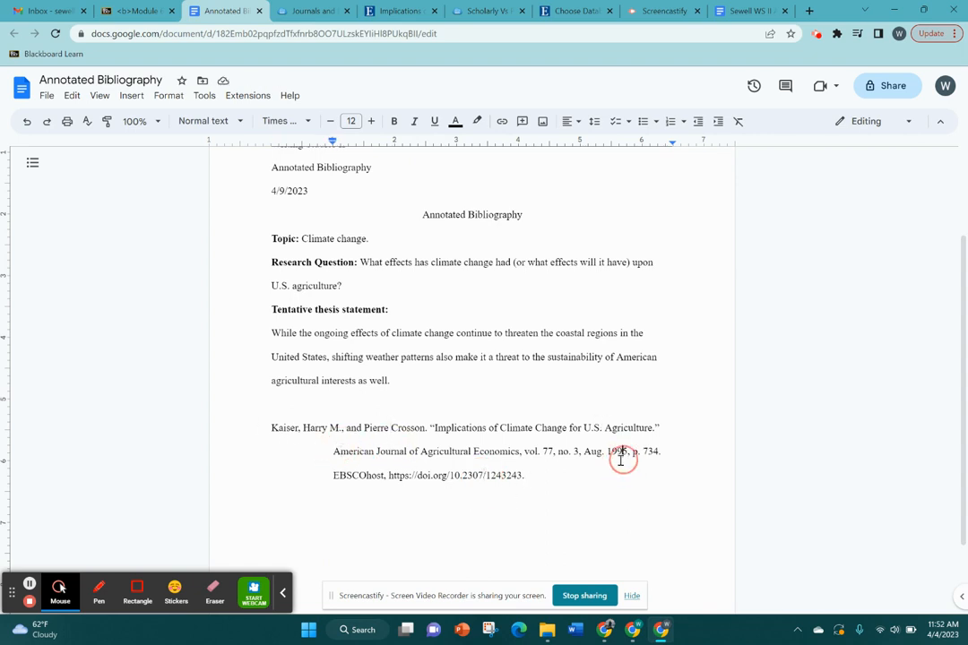
click(580, 474)
click(309, 10)
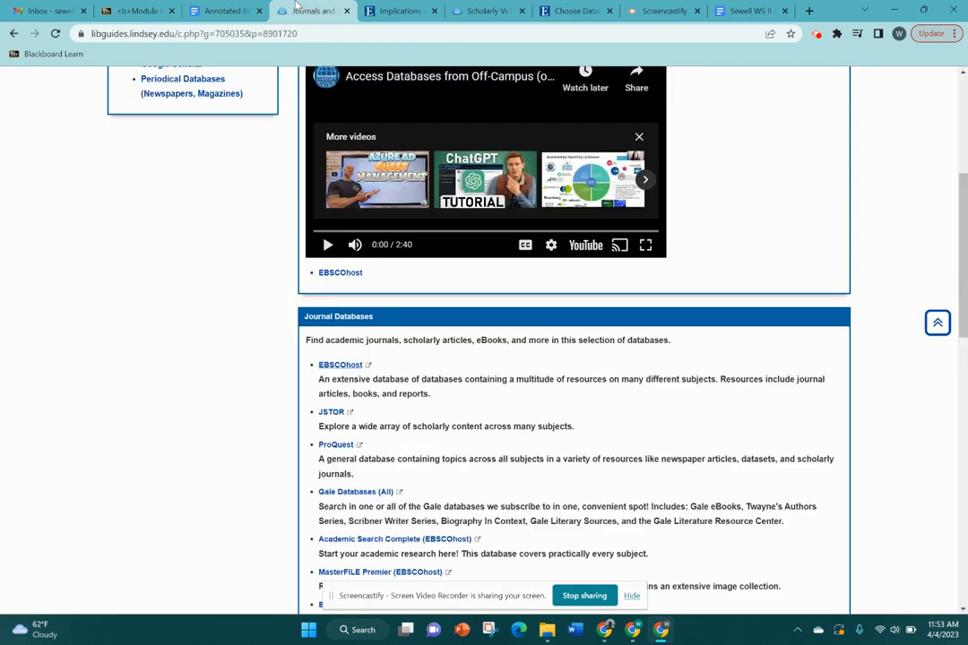
click(405, 11)
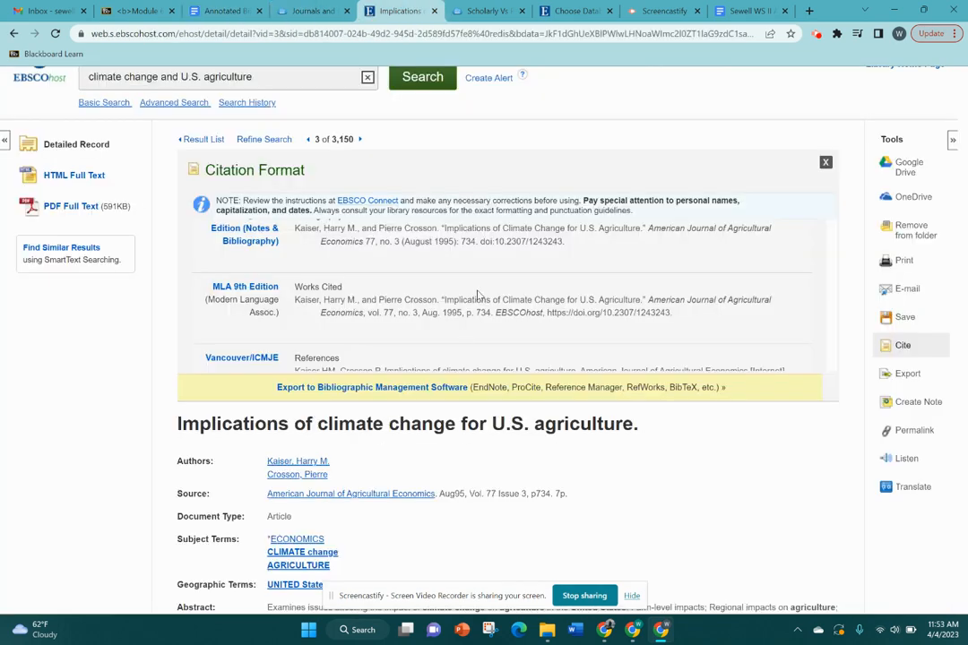
scroll(488, 278, down, 2)
scroll(488, 279, up, 2)
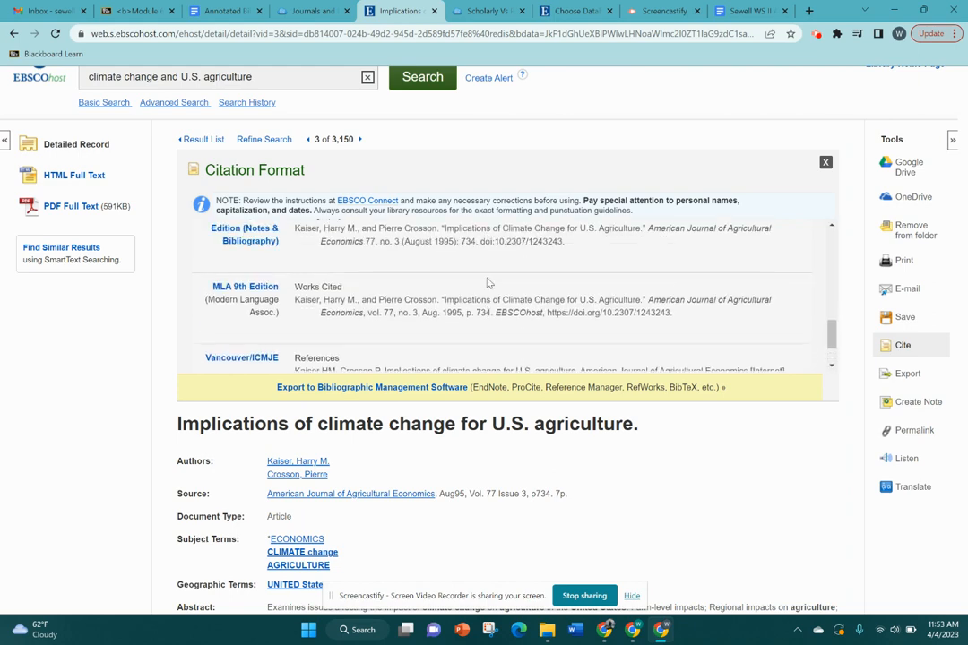
- Return to the Annotated Bibliography document and italicize the journal title in the citation
click(224, 11)
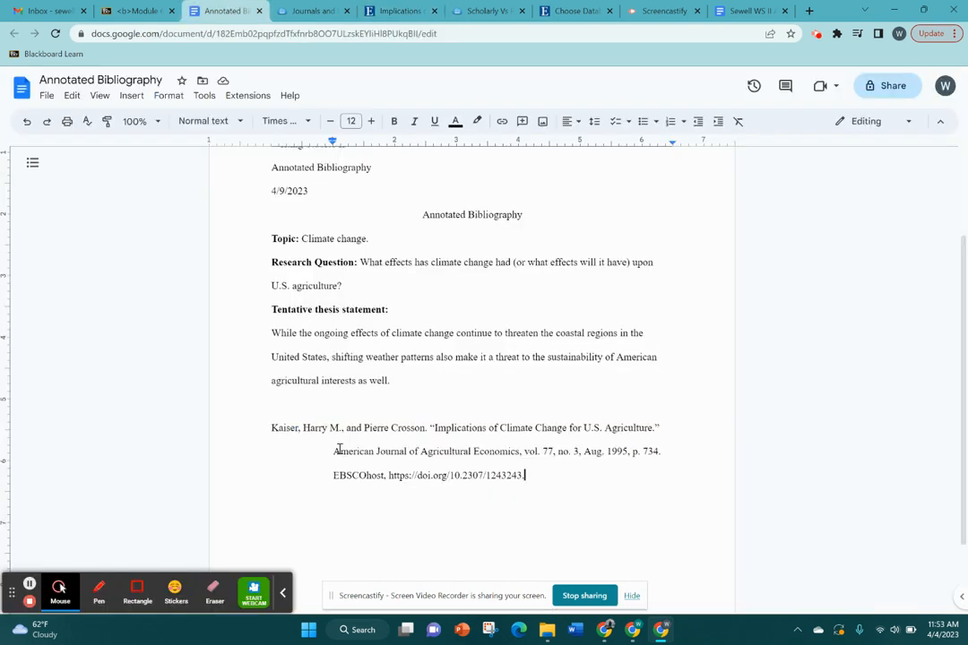
drag(334, 452, 519, 453)
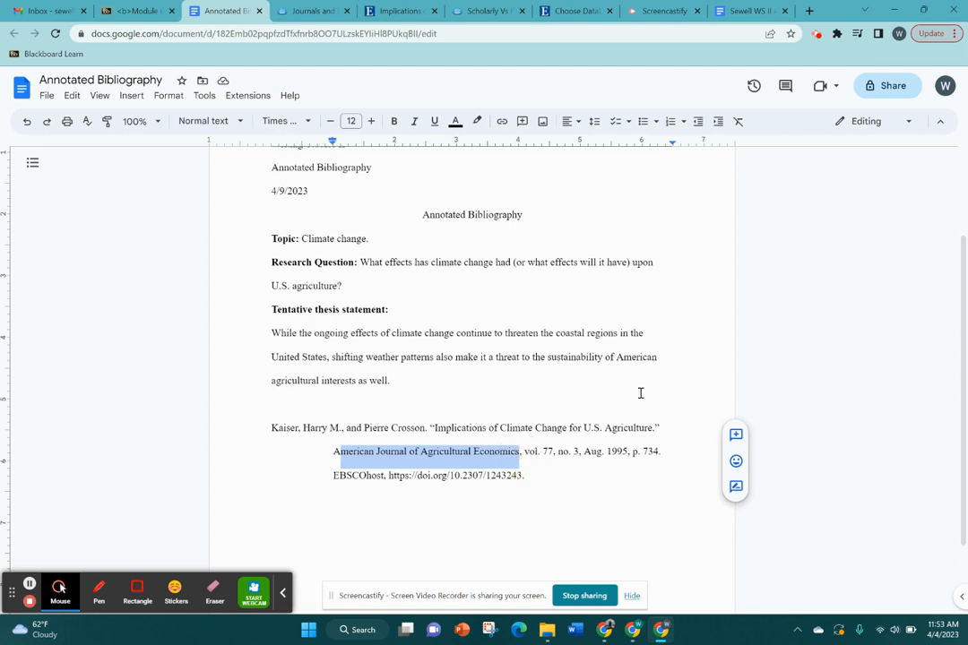
key(ctrl+i)
click(588, 485)
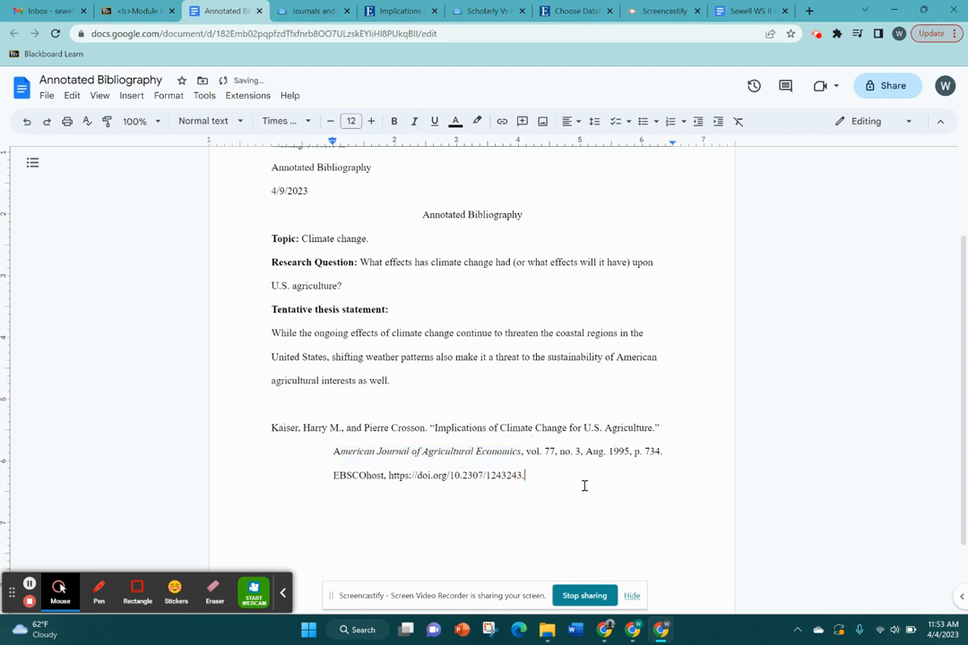
- Add an unindented line below the citation reading "Begin typing my 150 word summary, evaluation, and research plan for this entry."
key(Return)
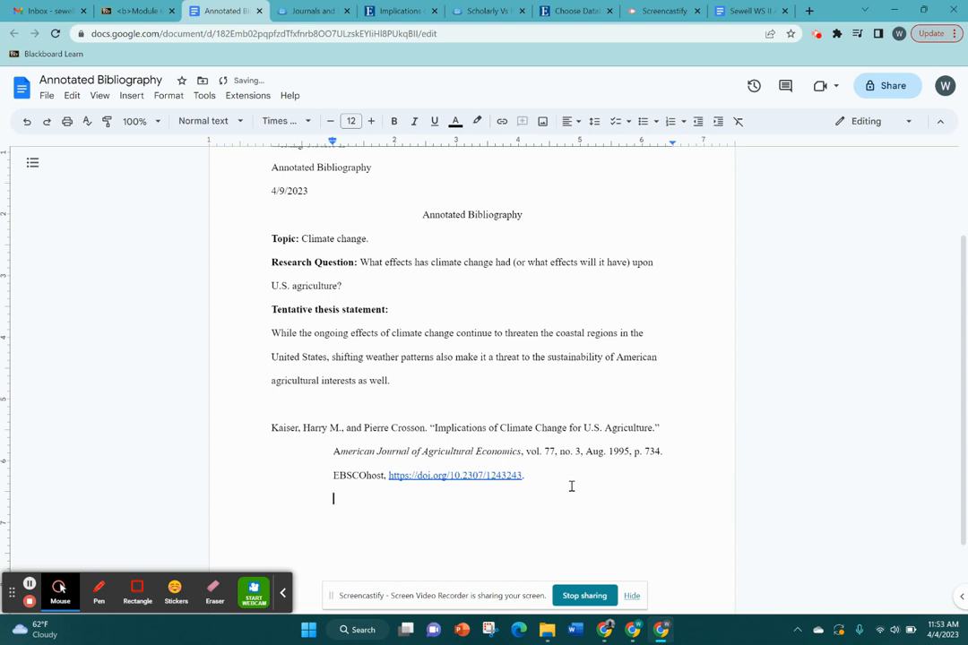
key(ctrl+z)
key(BackSpace)
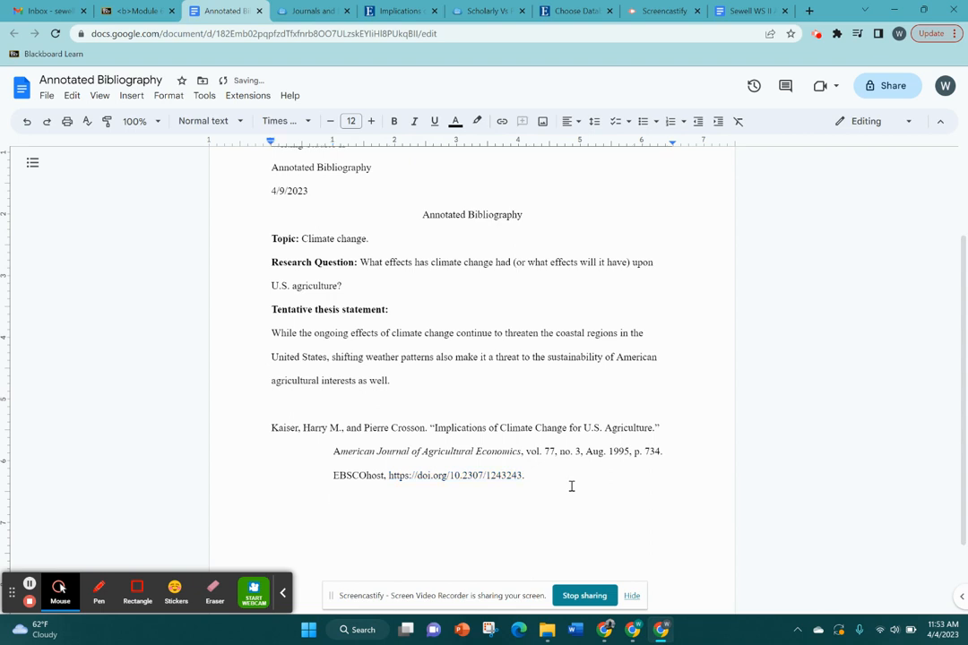
text(Begin typing my 150 wor)
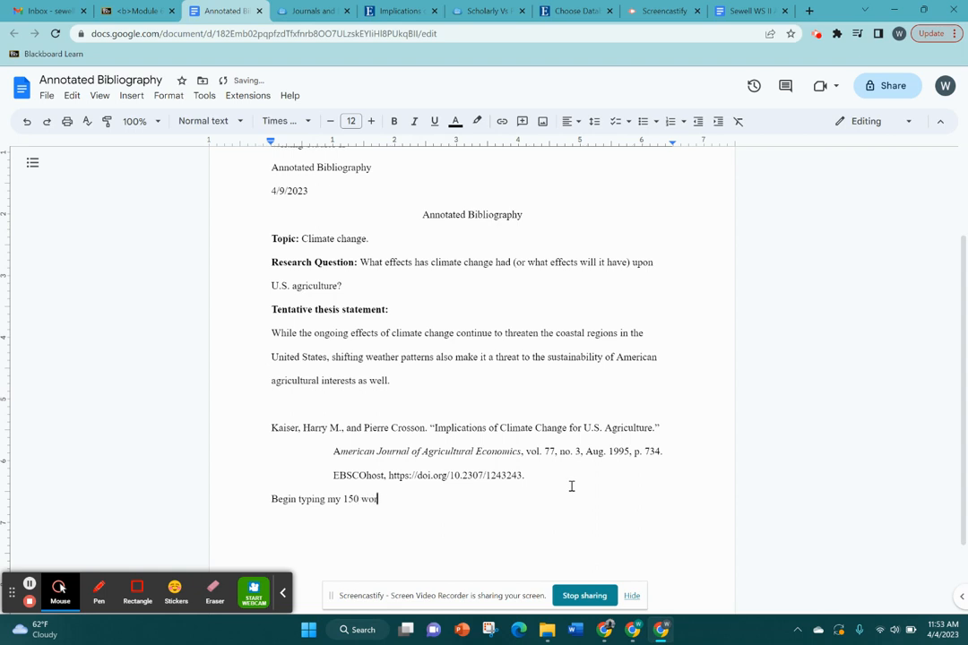
text(d summary, evaluation, )
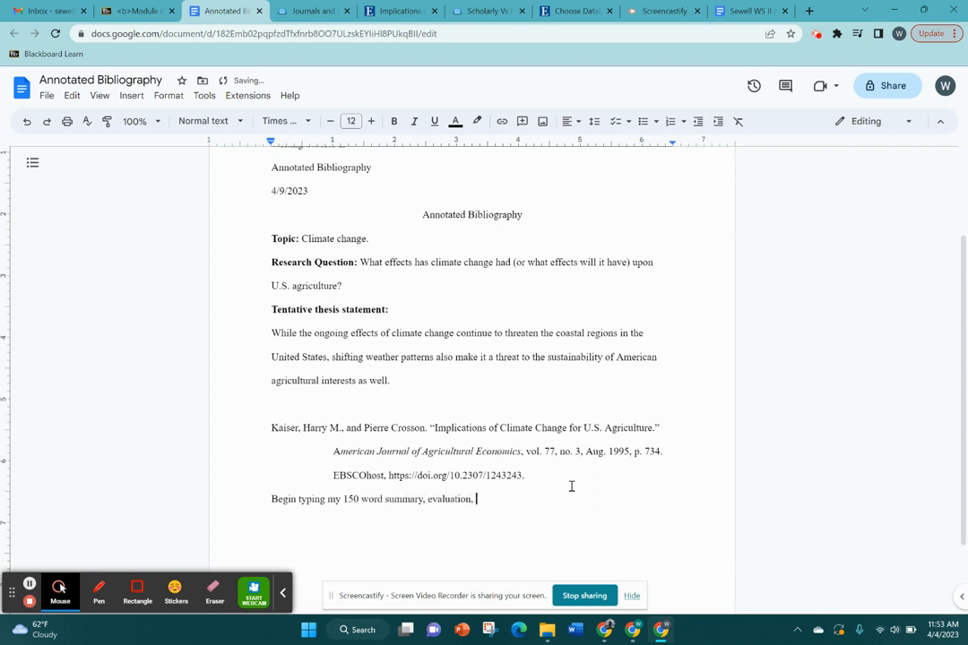
text(and research plan for this entry.)
scroll(421, 408, down, 2)
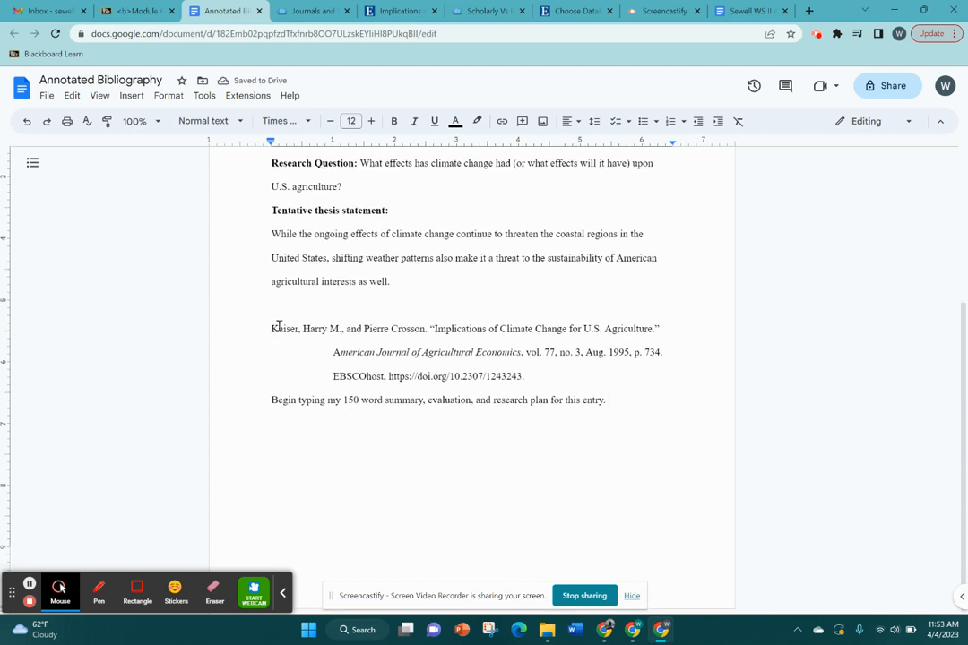
- Review the first entry's citation and the annotation line beneath it in the Annotated Bibliography document
drag(273, 328, 570, 367)
click(570, 367)
click(516, 397)
click(570, 404)
drag(237, 335, 541, 380)
click(581, 380)
scroll(553, 376, up, 1)
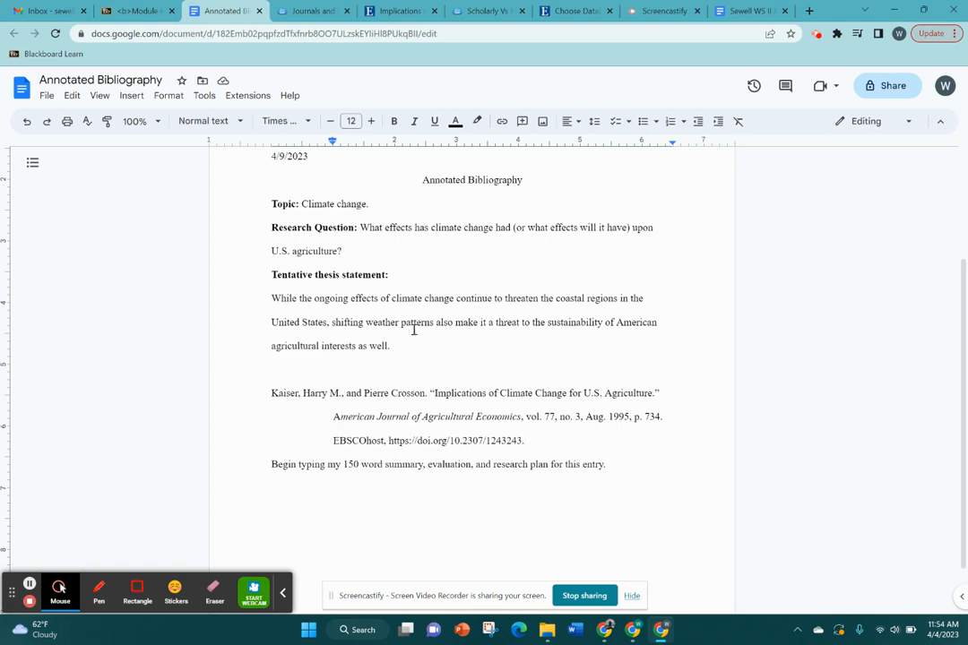
- Check the source requirements of the Annotated Bibliography (mod 6) assignment in Blackboard and return to the document
click(99, 9)
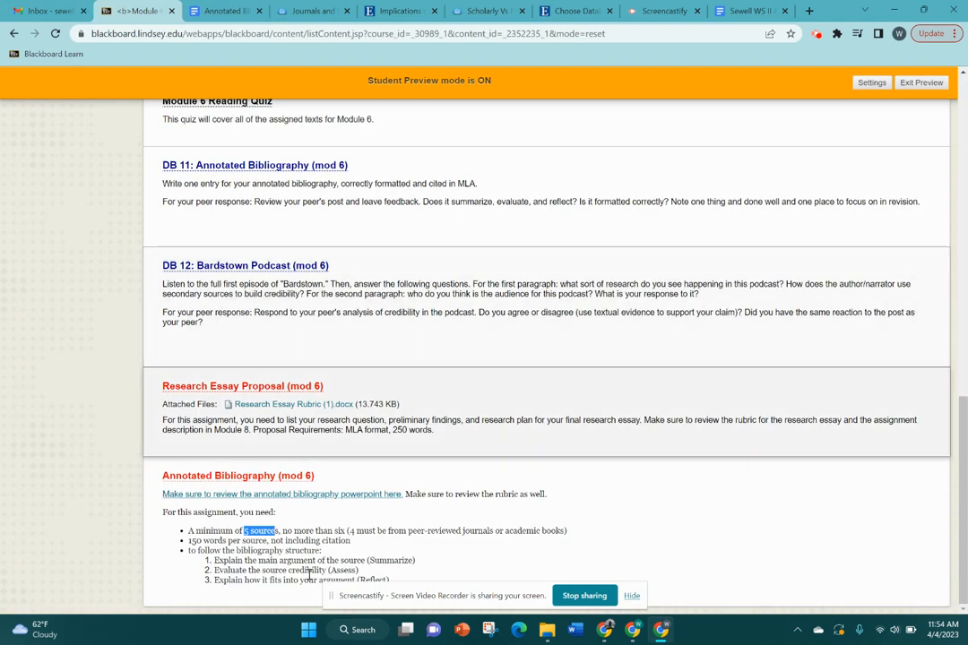
click(302, 529)
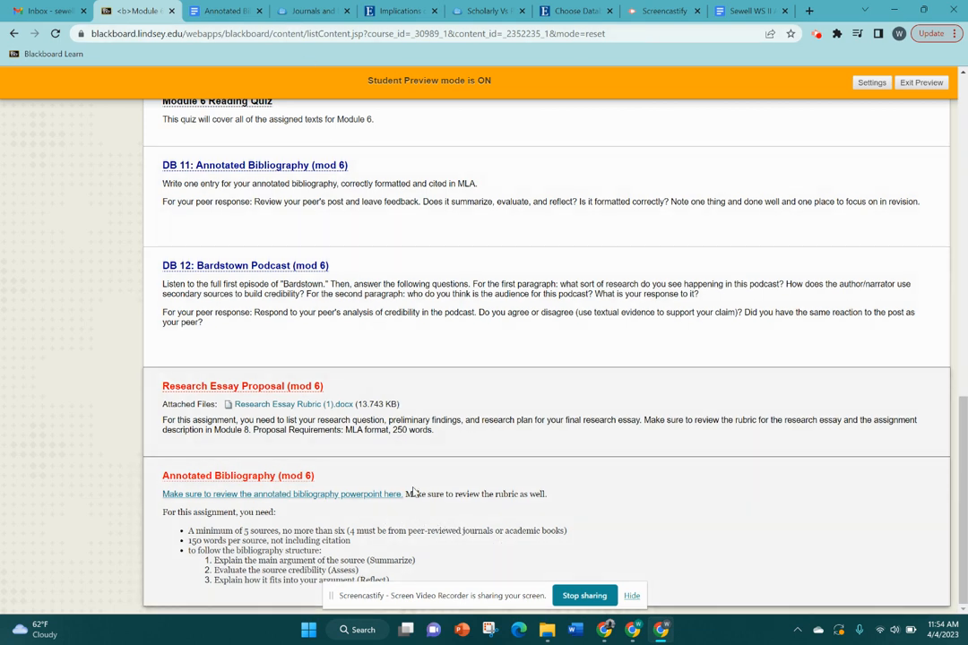
click(224, 10)
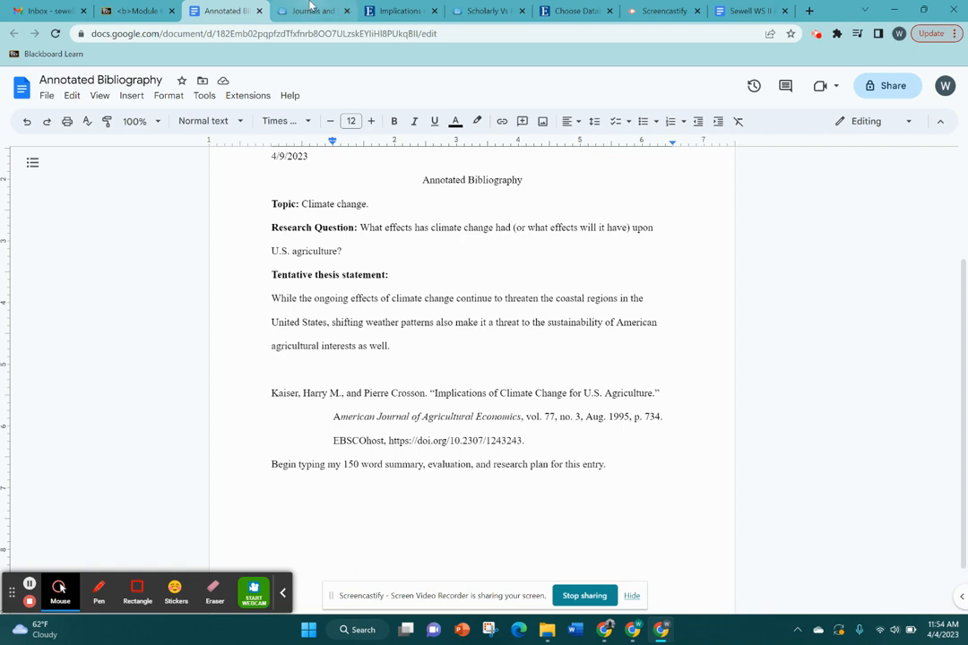
- Open JSTOR from the library guide's Journal Databases list and dismiss the prompt to create a personal account
click(282, 10)
scroll(322, 380, down, 1)
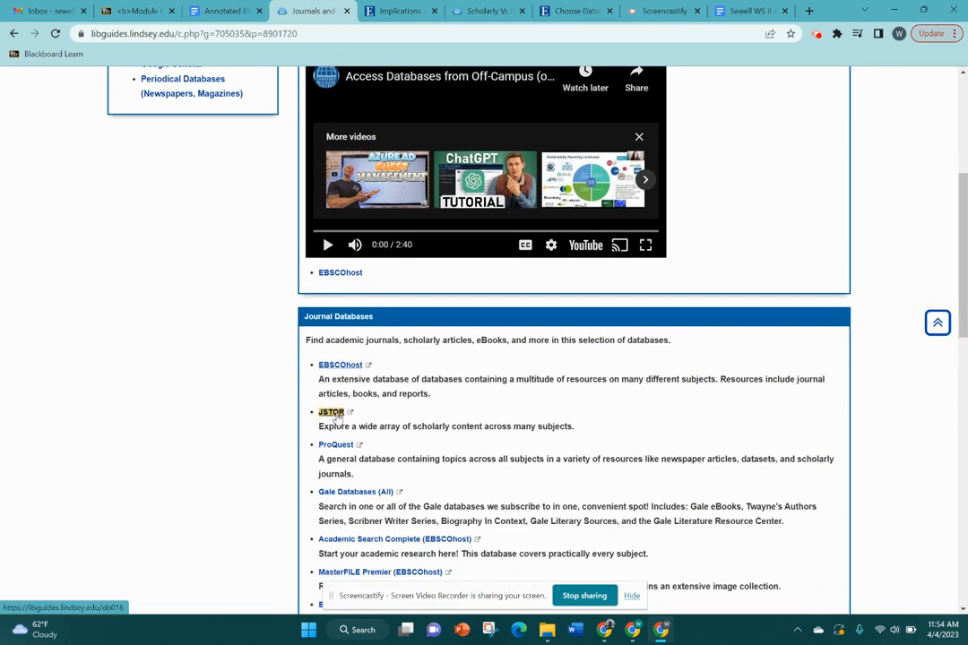
click(331, 414)
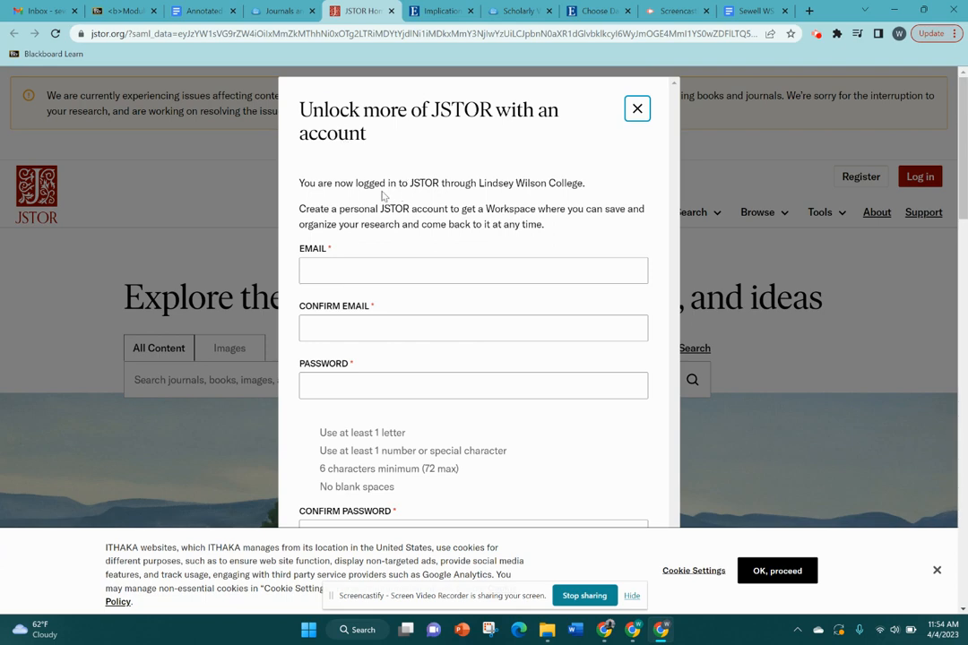
drag(412, 208, 423, 207)
click(637, 108)
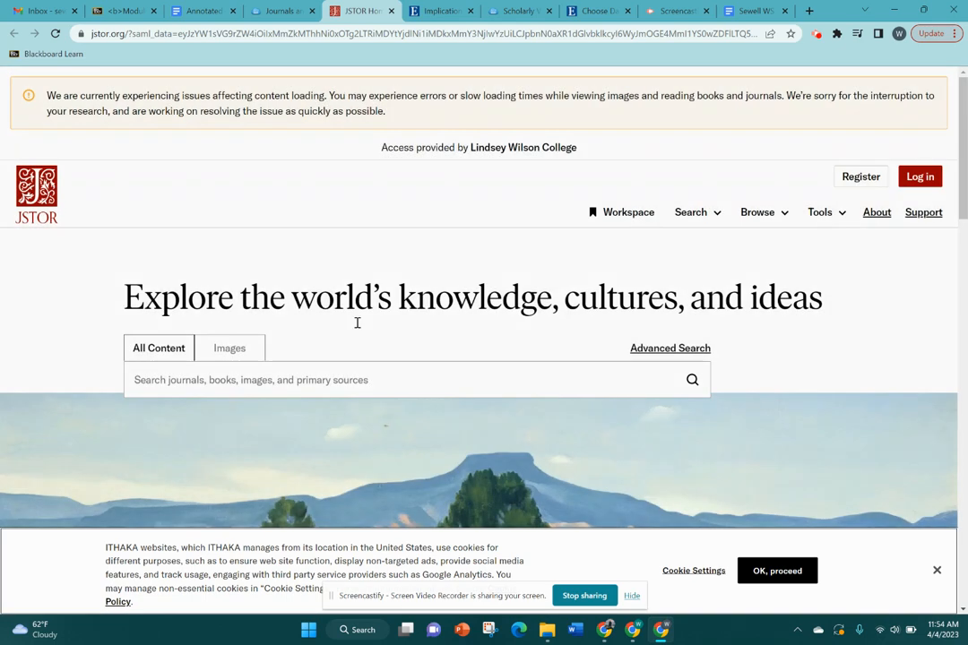
- Search all JSTOR content for "climate change and us agriculture"
scroll(324, 358, down, 1)
scroll(287, 282, down, 1)
click(276, 243)
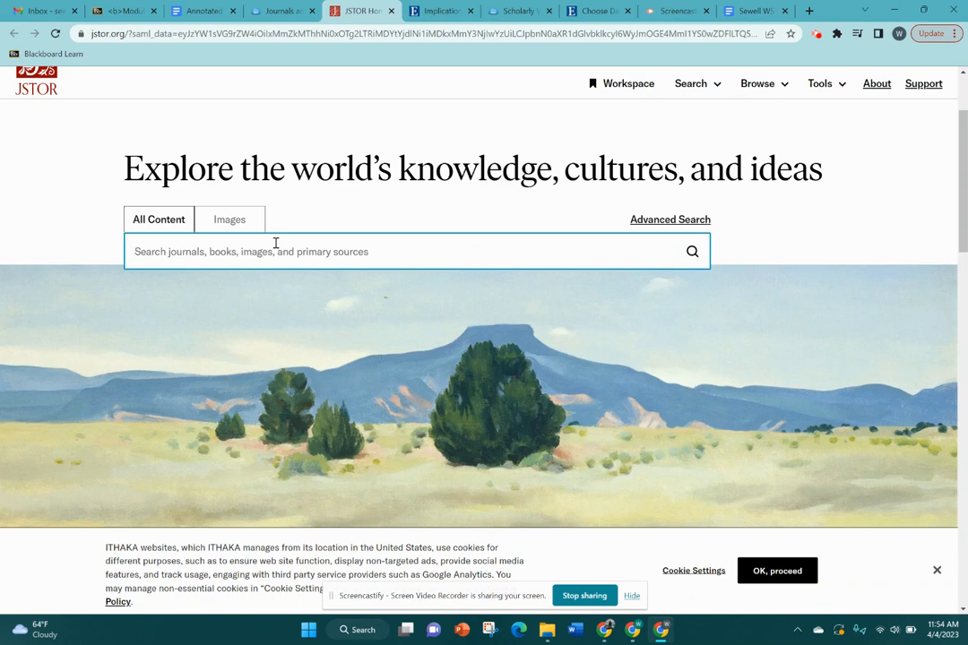
text(climate change and u)
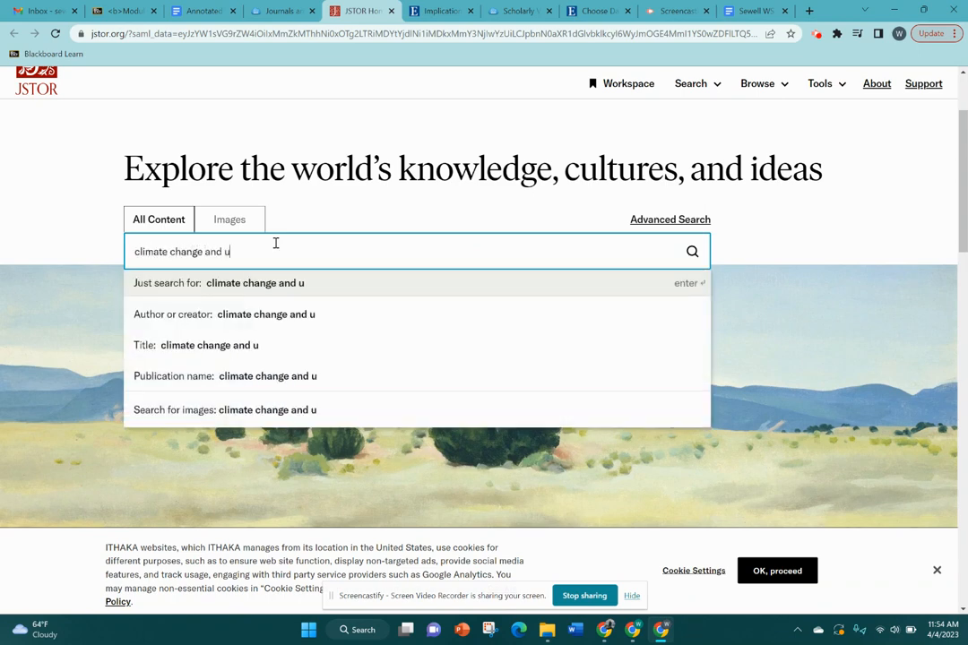
text(s agricut)
key(BackSpace)
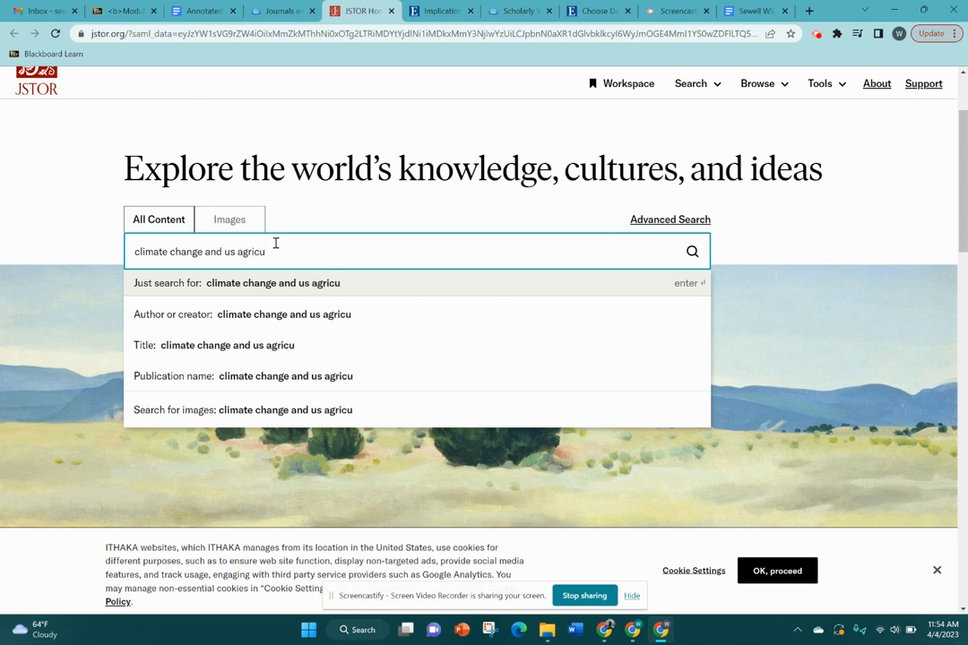
text(lut)
key(BackSpace)
key(BackSpace)
text(ture)
key(Return)
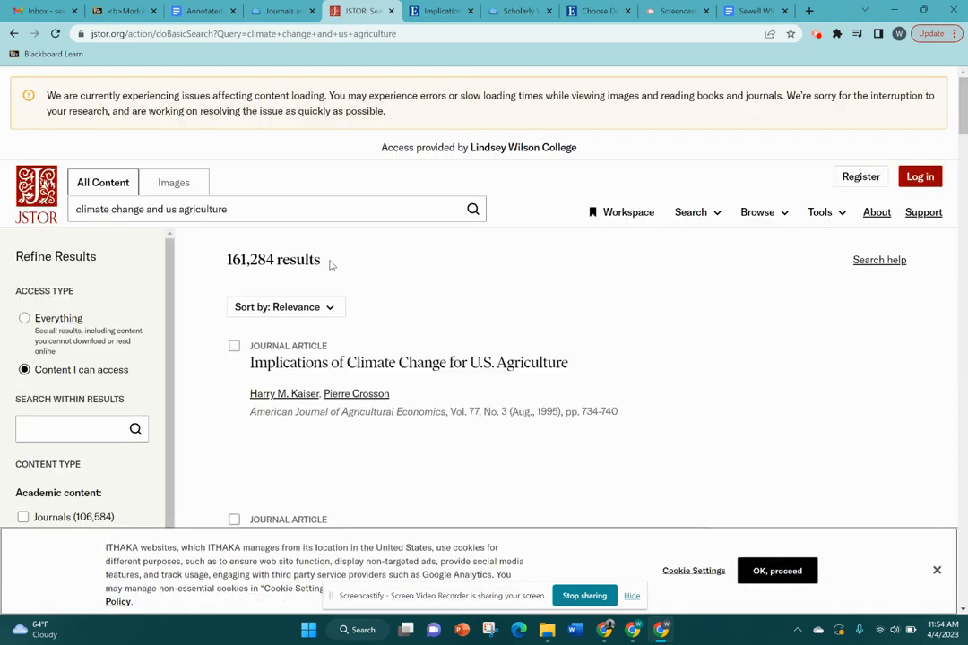
- Examine the JSTOR results, comparing article titles, authors, journals and publication dates for relevance to the research question
drag(232, 260, 315, 262)
click(346, 269)
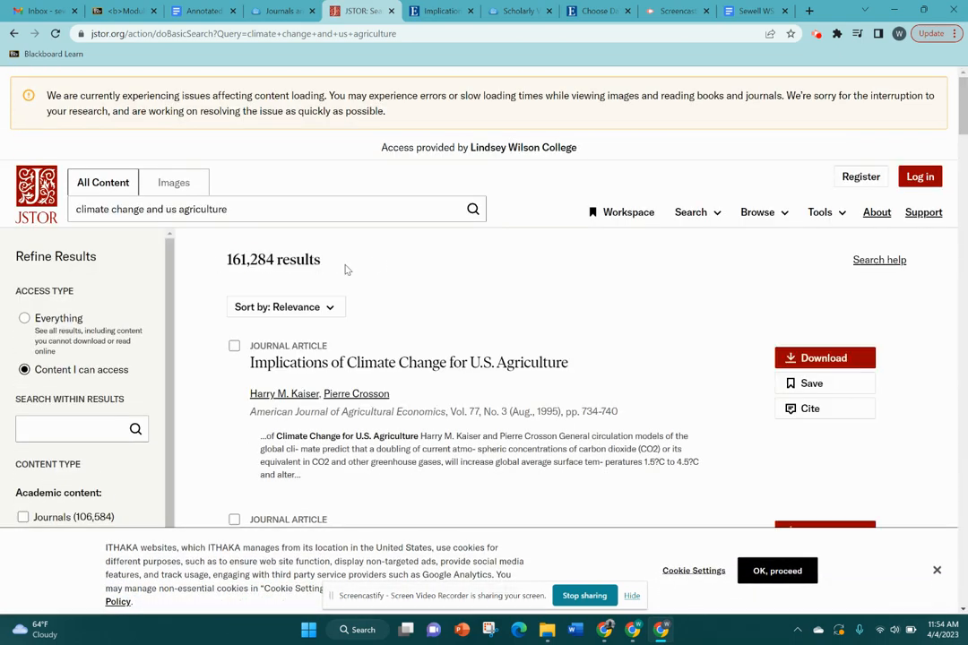
scroll(346, 268, down, 2)
scroll(346, 266, down, 1)
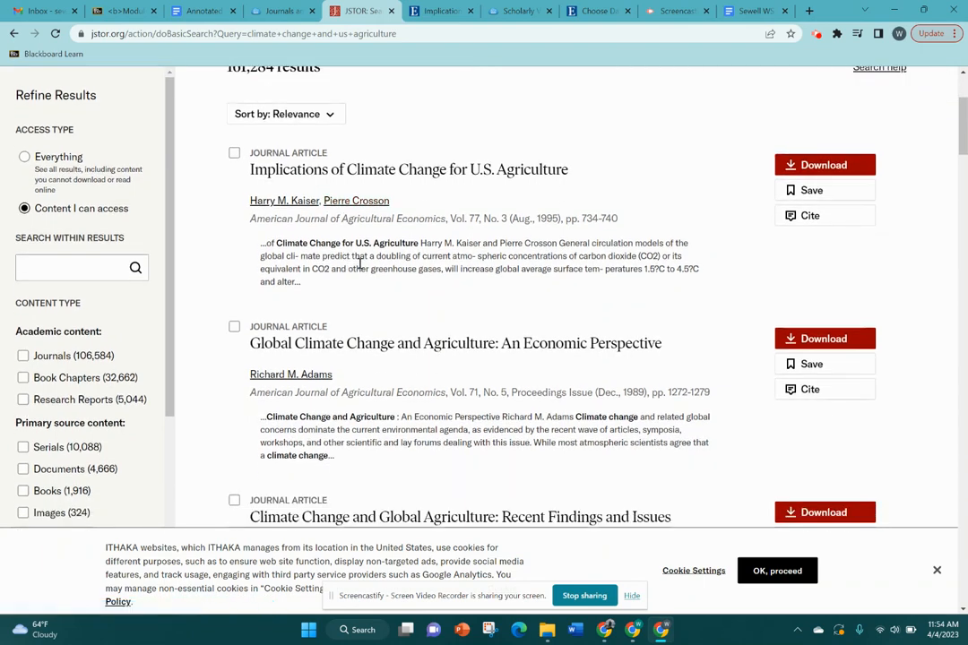
scroll(359, 265, down, 1)
scroll(269, 261, up, 2)
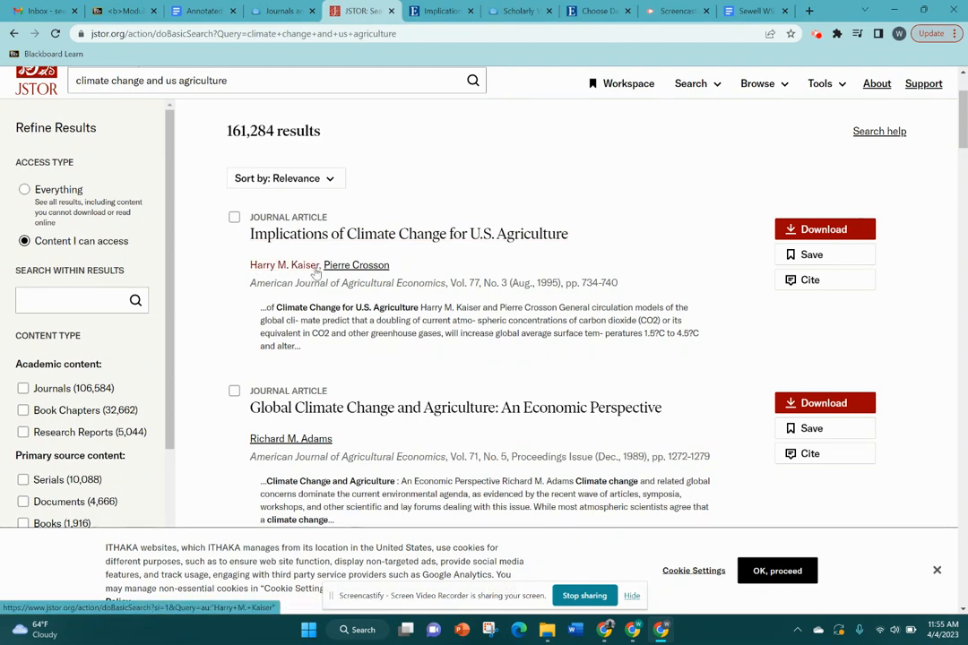
scroll(316, 272, up, 2)
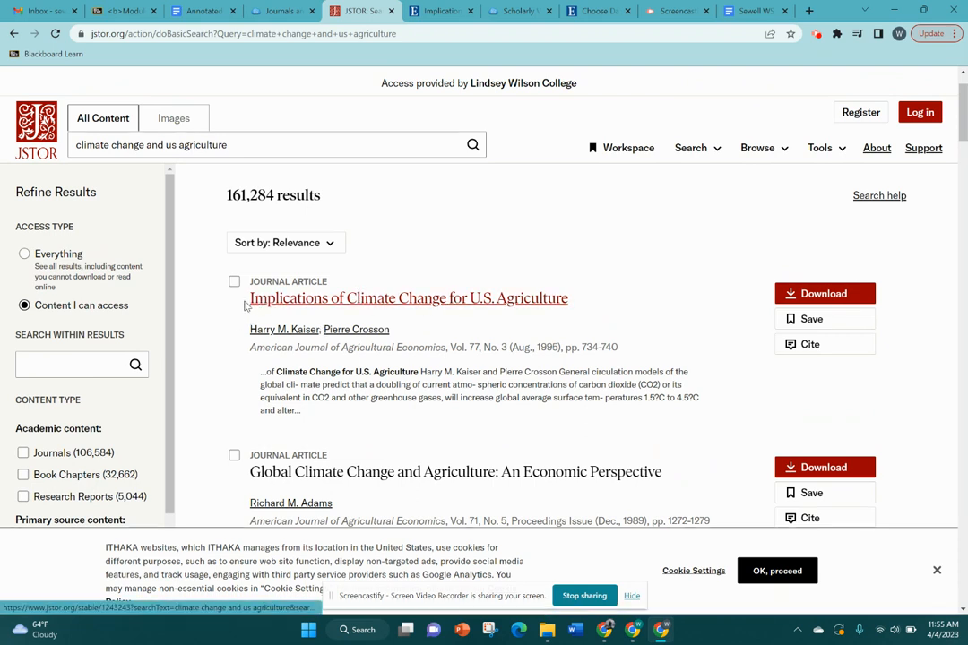
drag(223, 332, 373, 346)
click(219, 341)
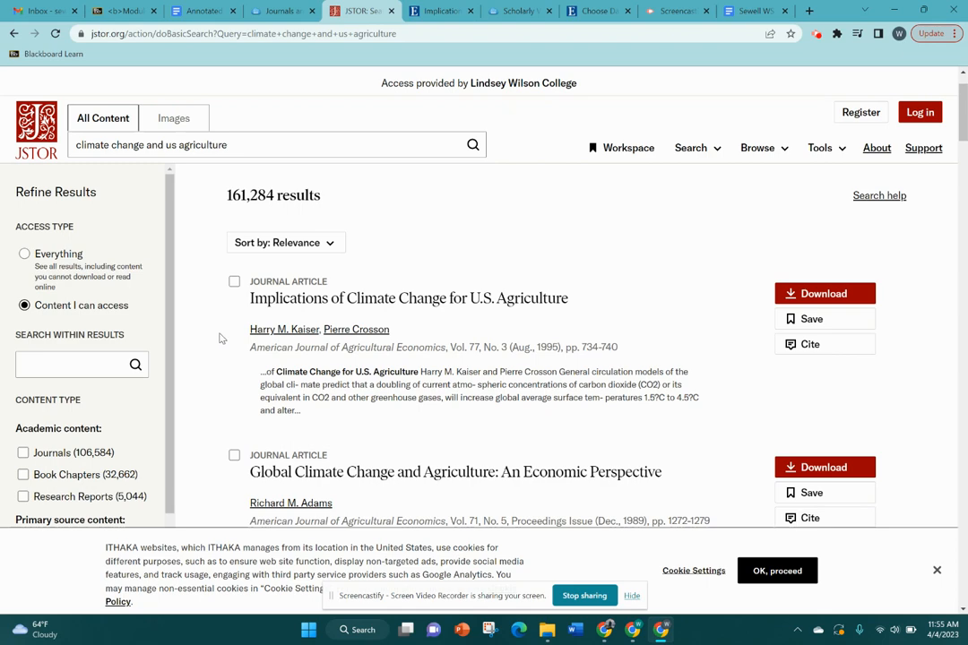
scroll(238, 383, down, 4)
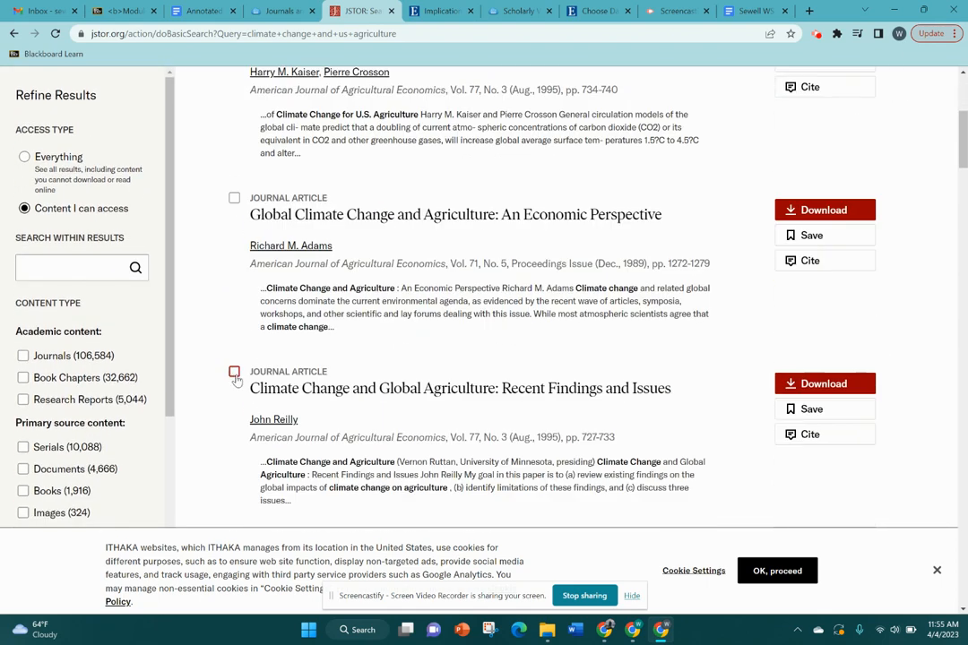
scroll(237, 332, down, 4)
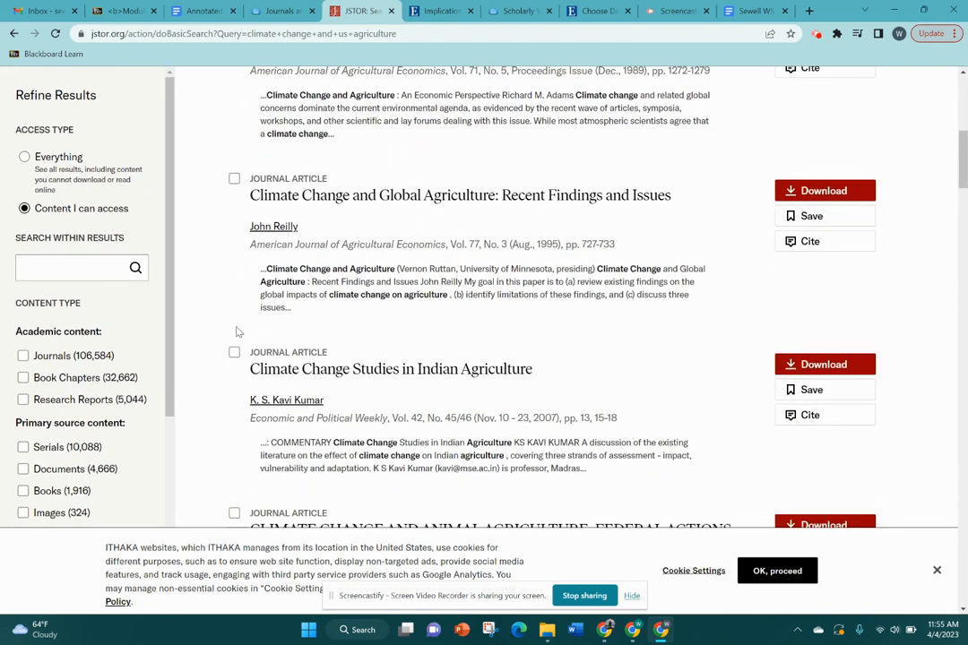
scroll(237, 333, down, 2)
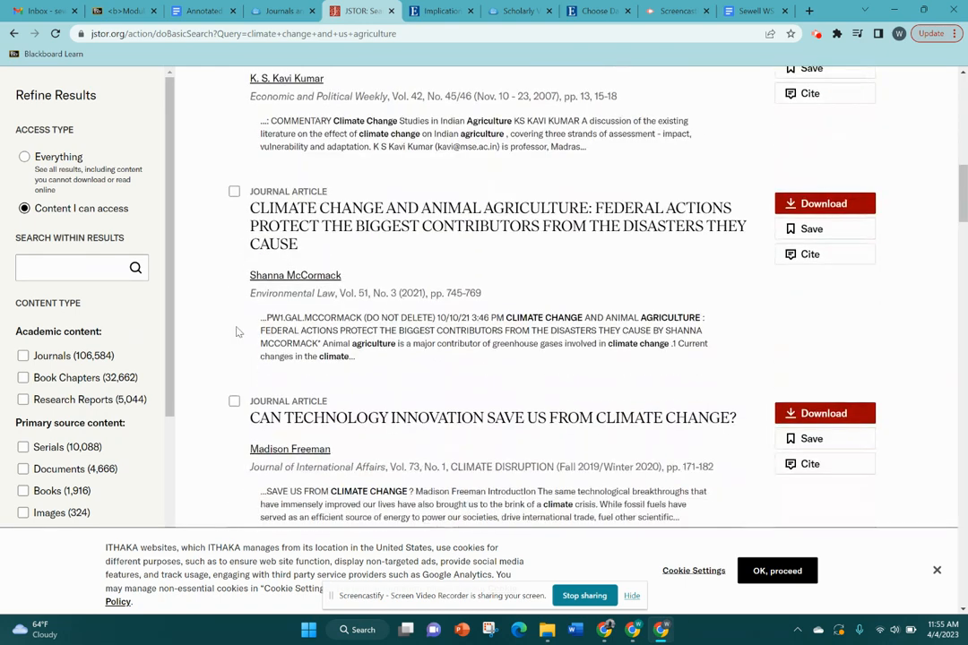
scroll(237, 333, down, 2)
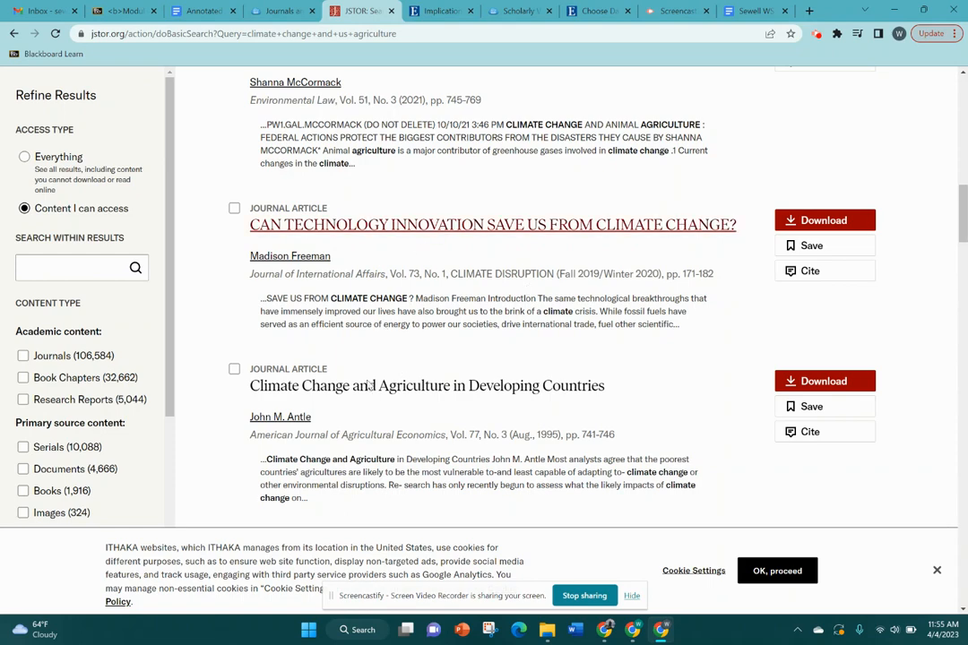
scroll(354, 403, down, 2)
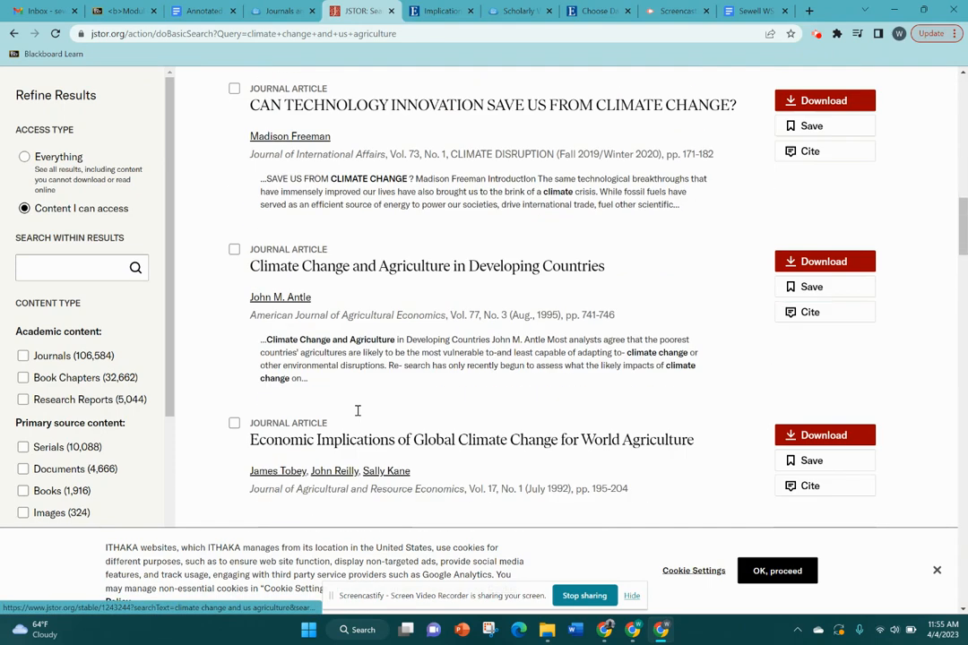
scroll(358, 415, up, 3)
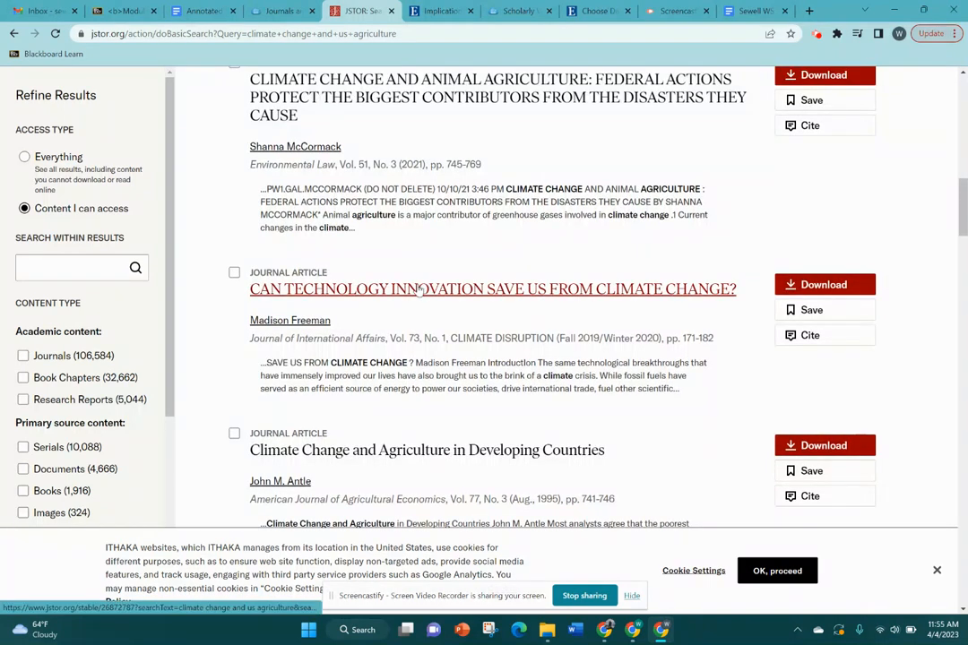
- Open the article "Can Technology Innovation Save Us from Climate Change?" and copy its MLA citation
click(414, 291)
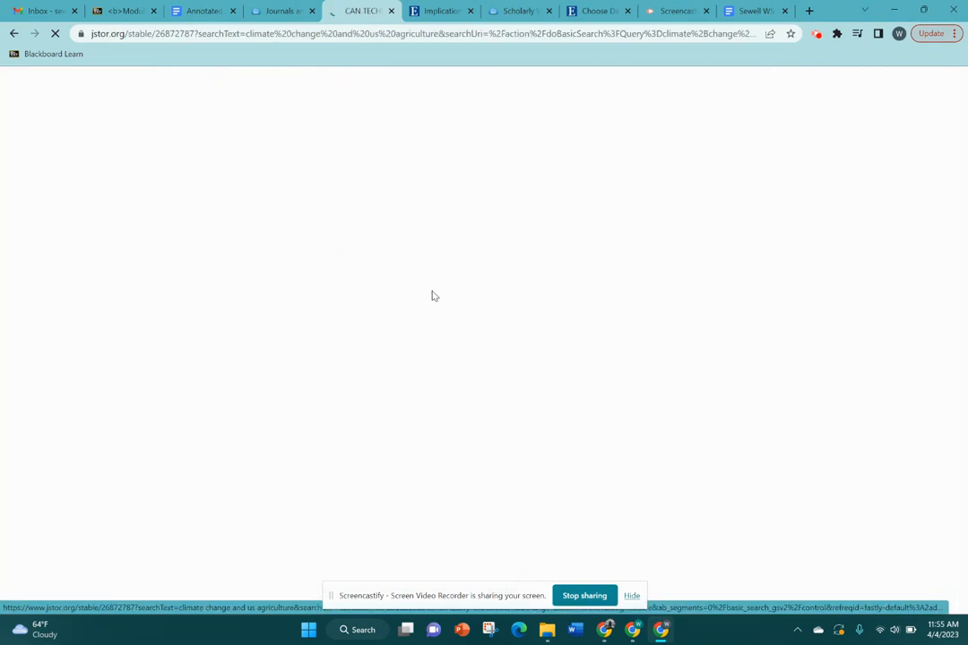
scroll(416, 323, down, 4)
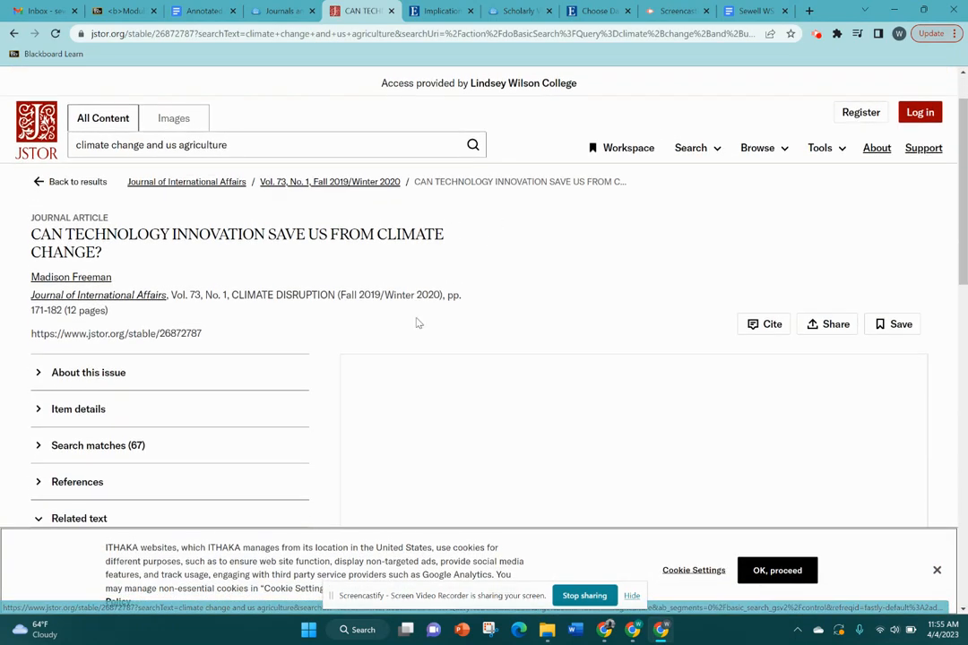
scroll(610, 237, up, 2)
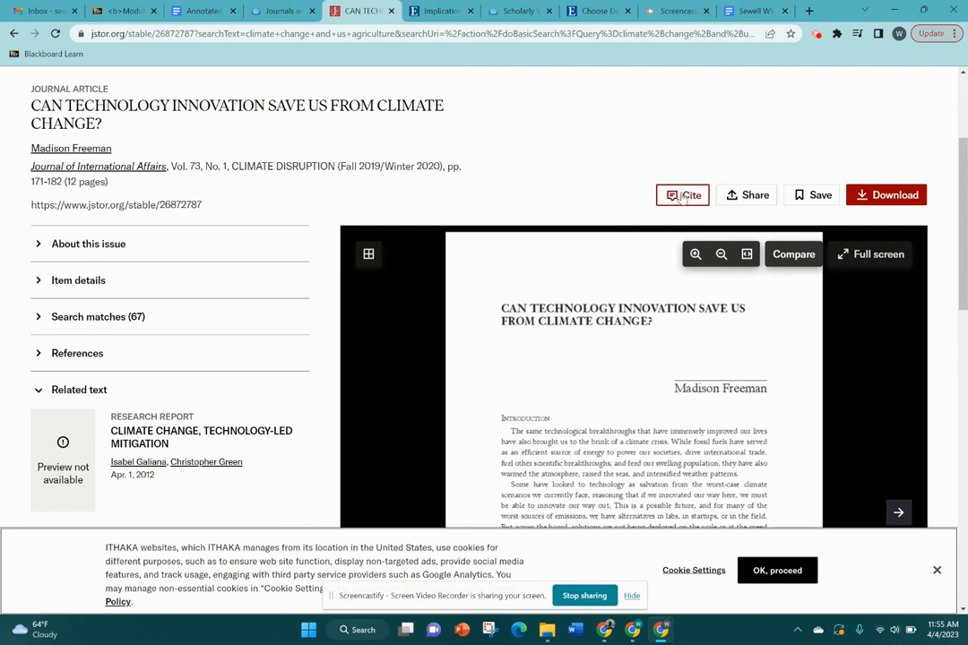
click(685, 197)
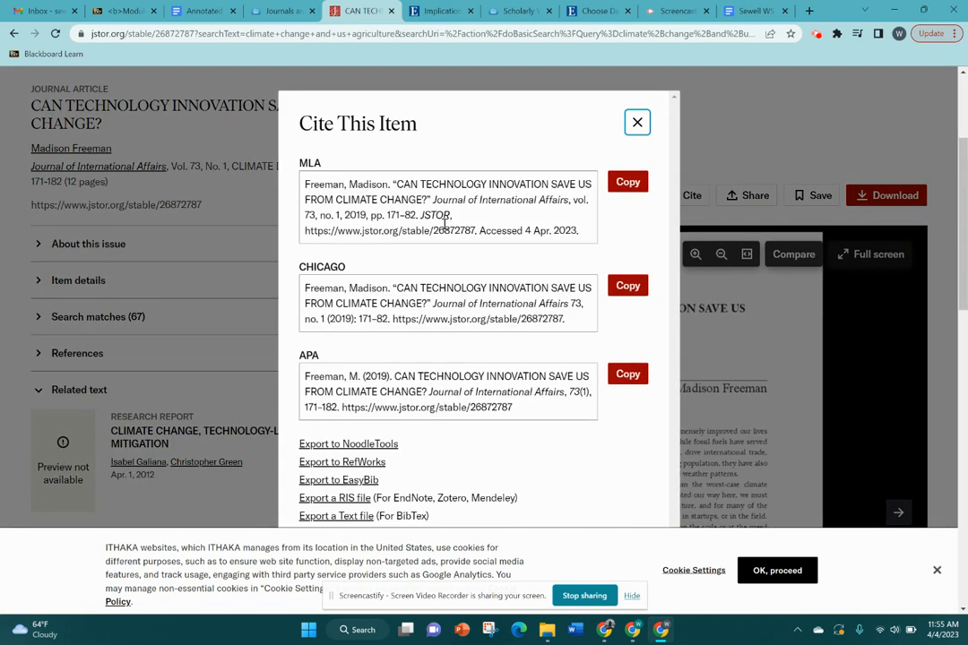
click(627, 184)
- Paste the MLA citation without formatting below the first entry in the Annotated Bibliography document, leaving a blank line between them
click(194, 8)
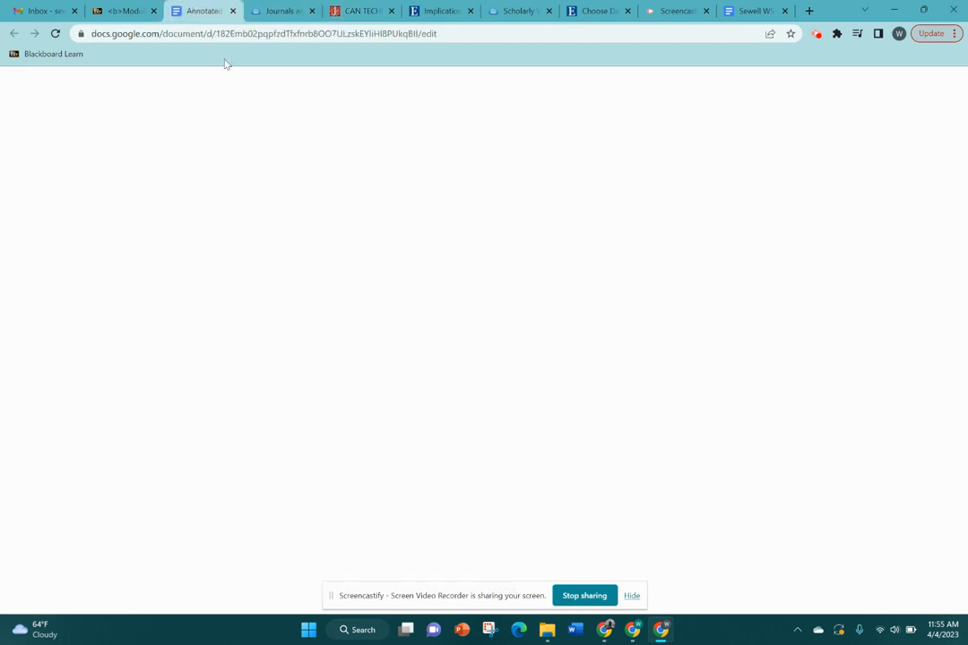
click(363, 507)
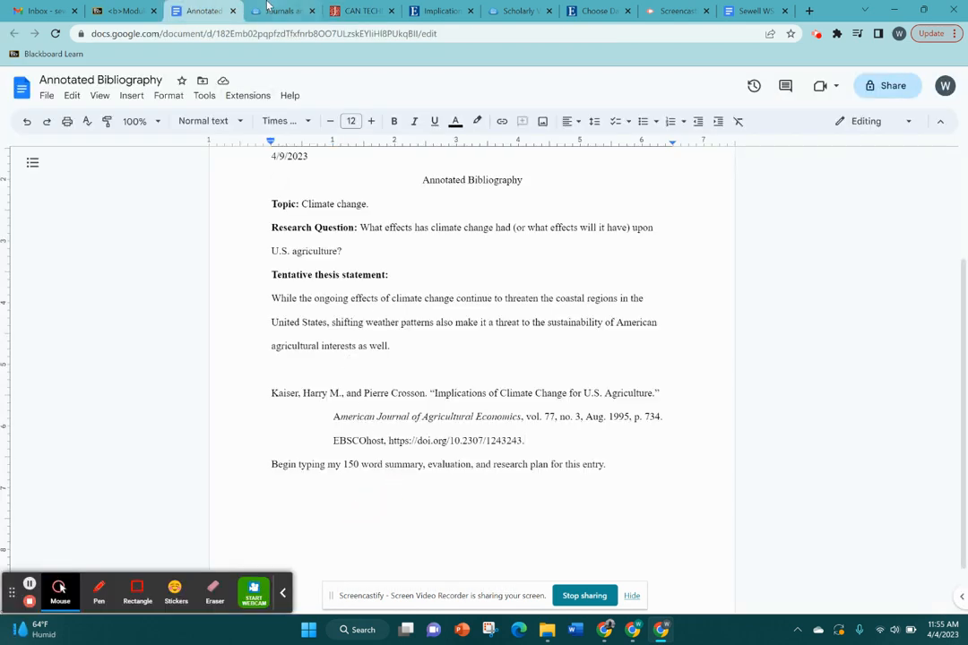
right_click(298, 518)
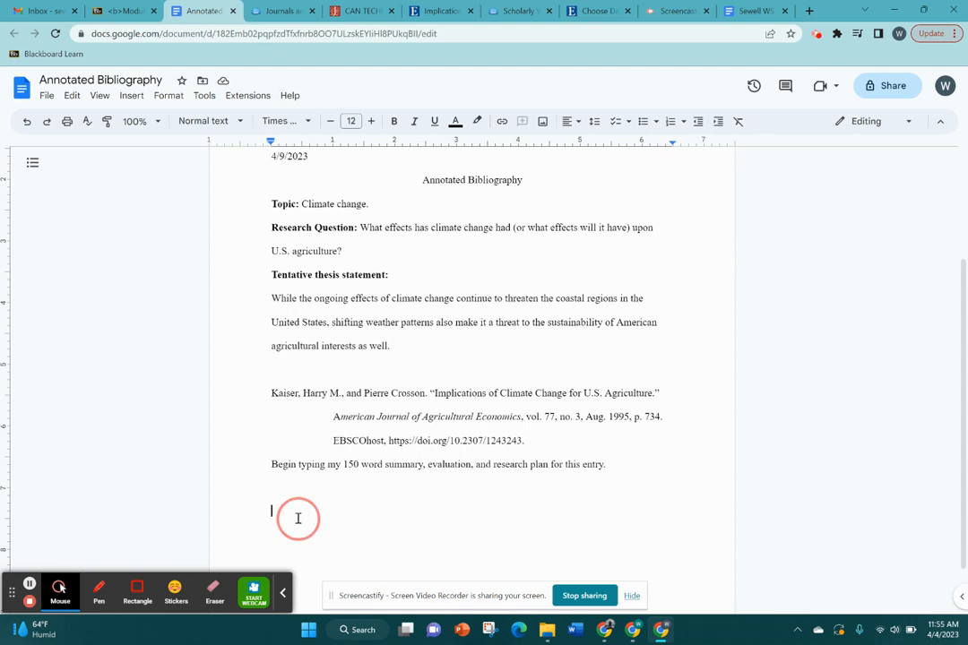
click(367, 351)
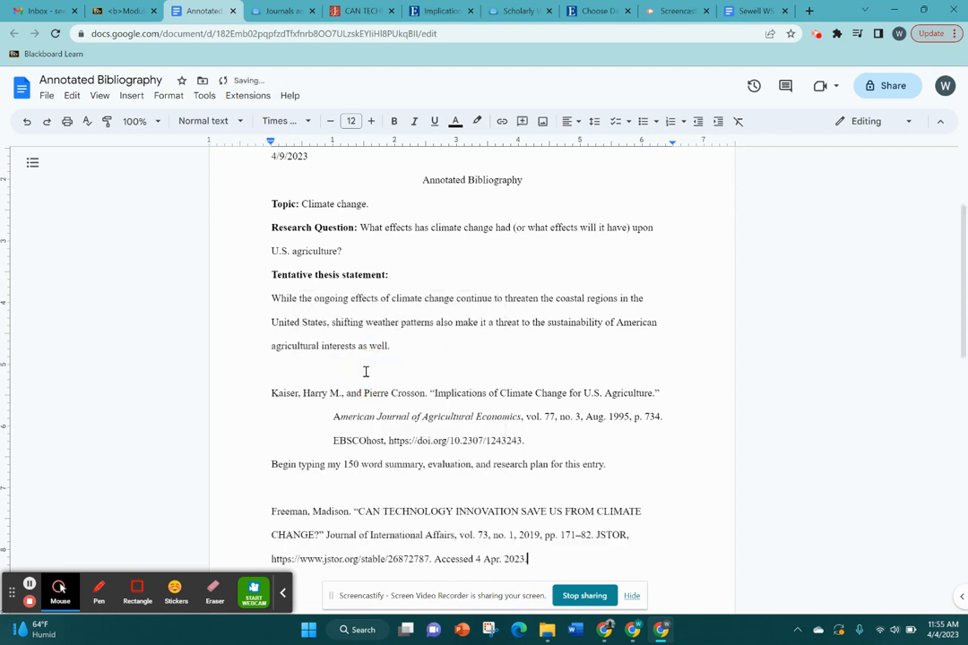
- Move the new JSTOR citation above the EBSCOhost entry to keep alphabetical order and insert a blank line between them
scroll(358, 421, down, 1)
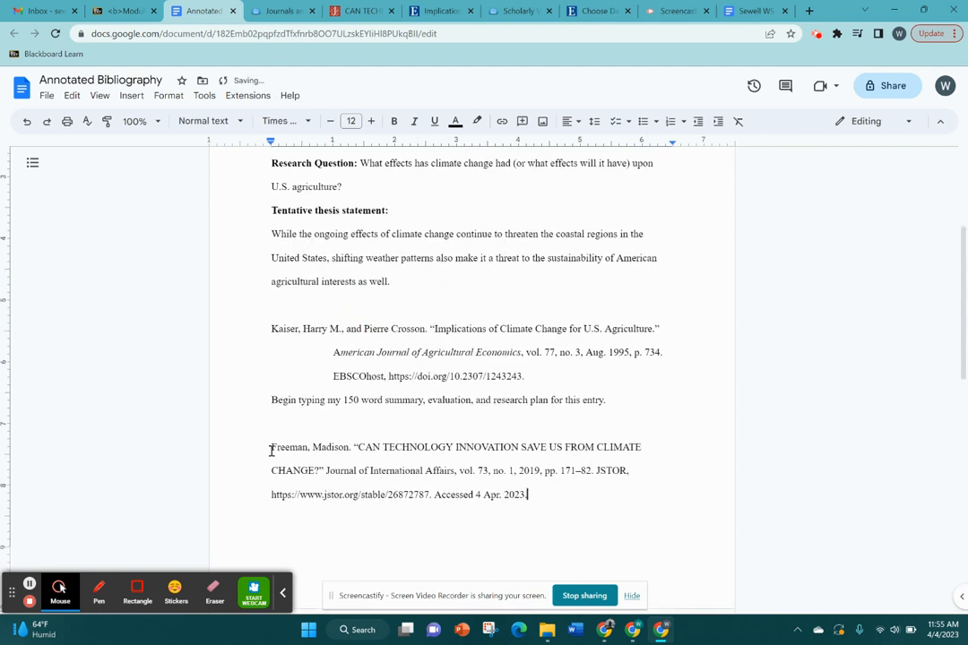
drag(271, 451, 529, 498)
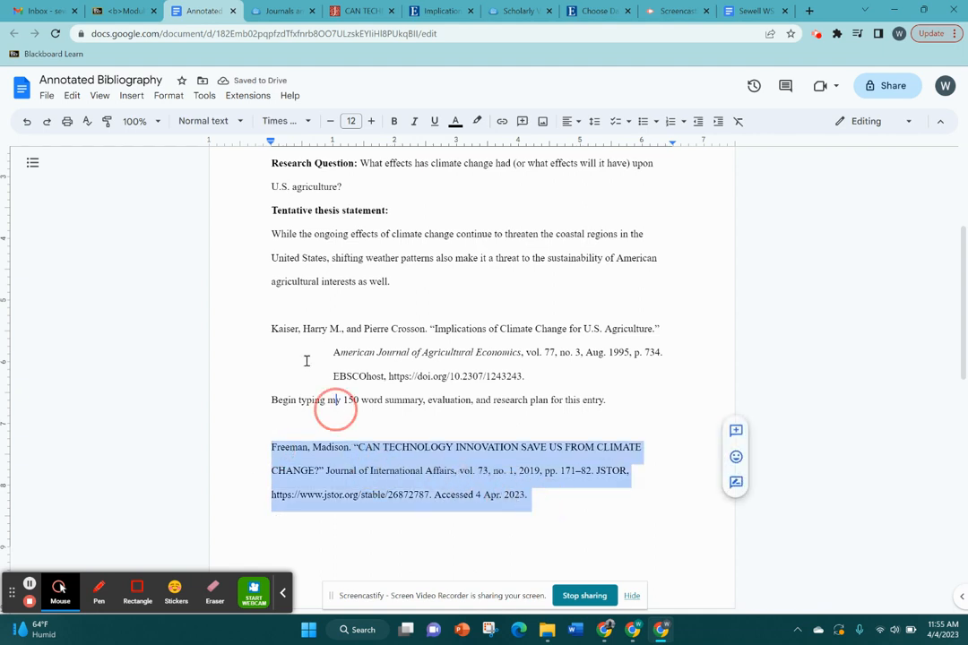
drag(336, 405, 269, 329)
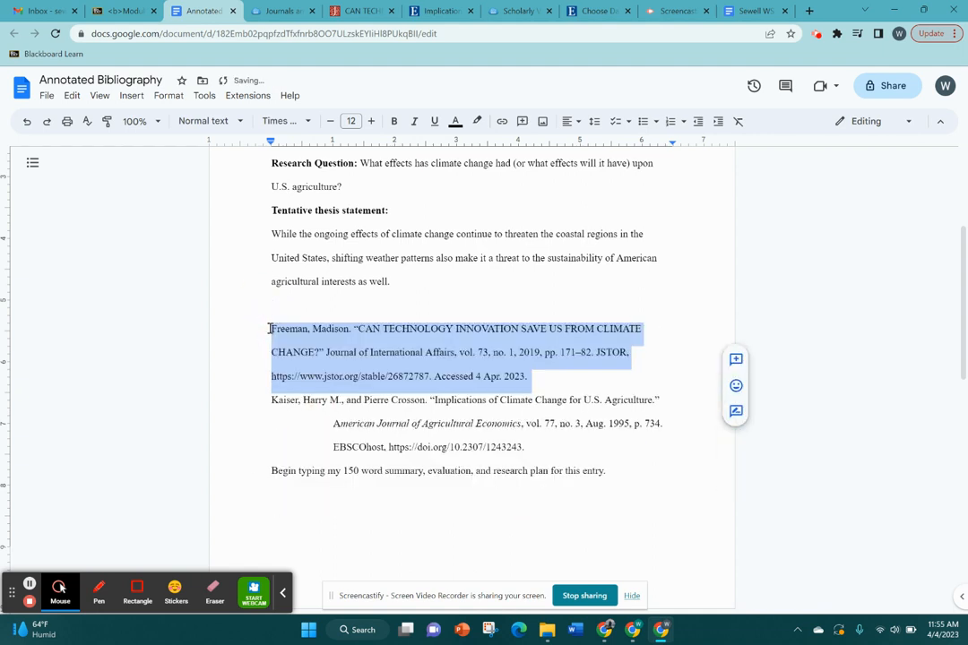
click(268, 329)
click(272, 405)
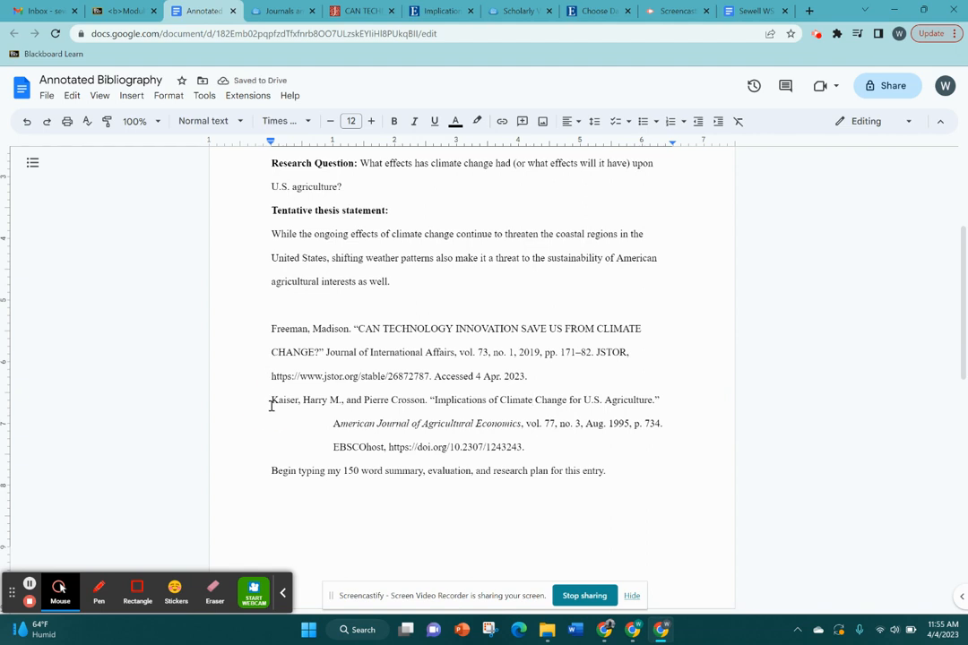
key(Return)
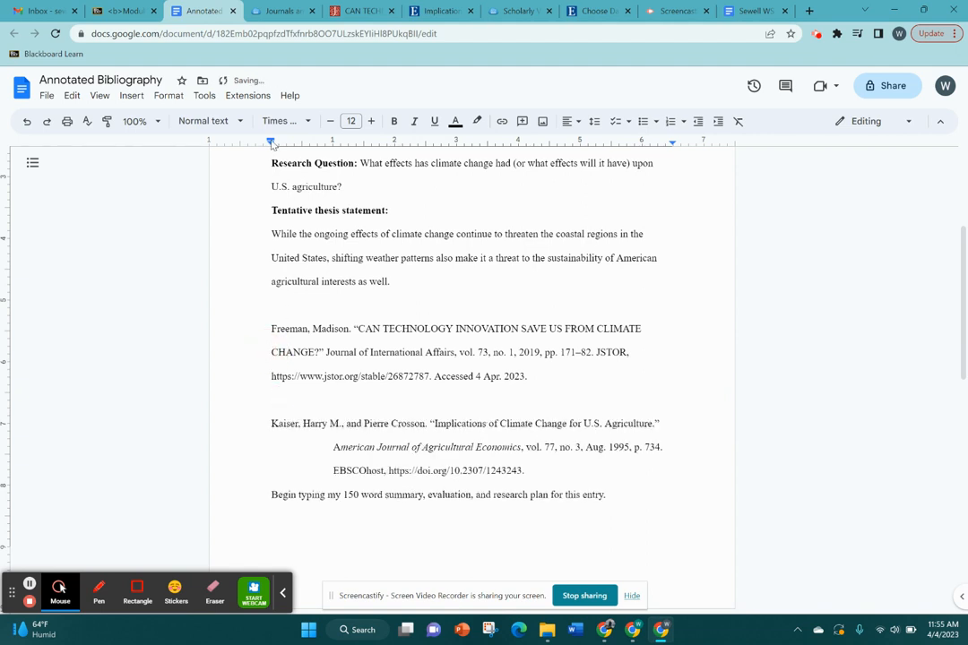
- Indent the second and third lines of the JSTOR citation one inch to match the EBSCOhost entry
drag(271, 144, 332, 142)
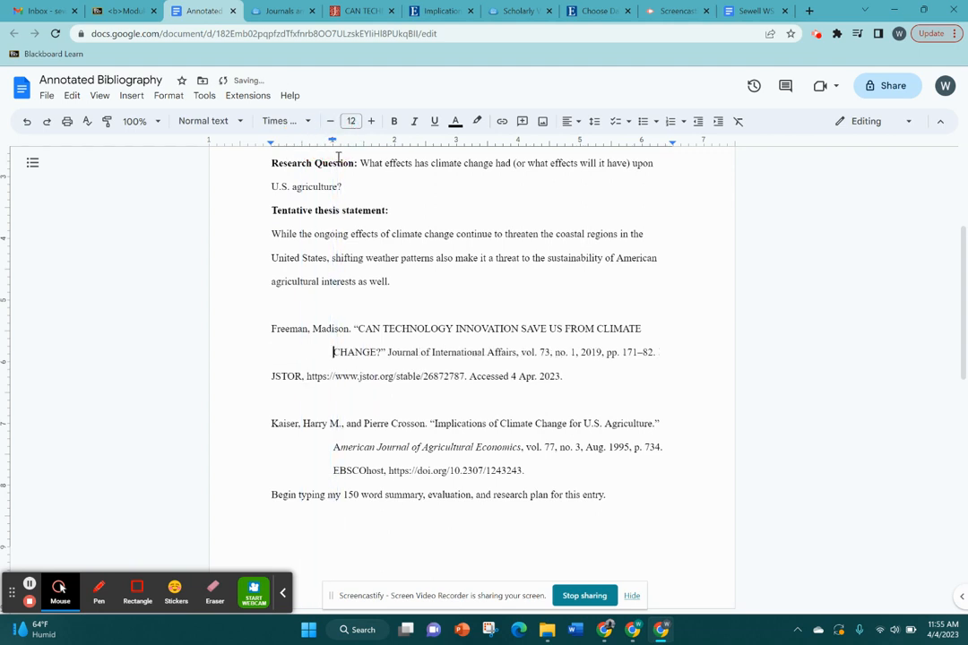
click(271, 376)
key(BackSpace)
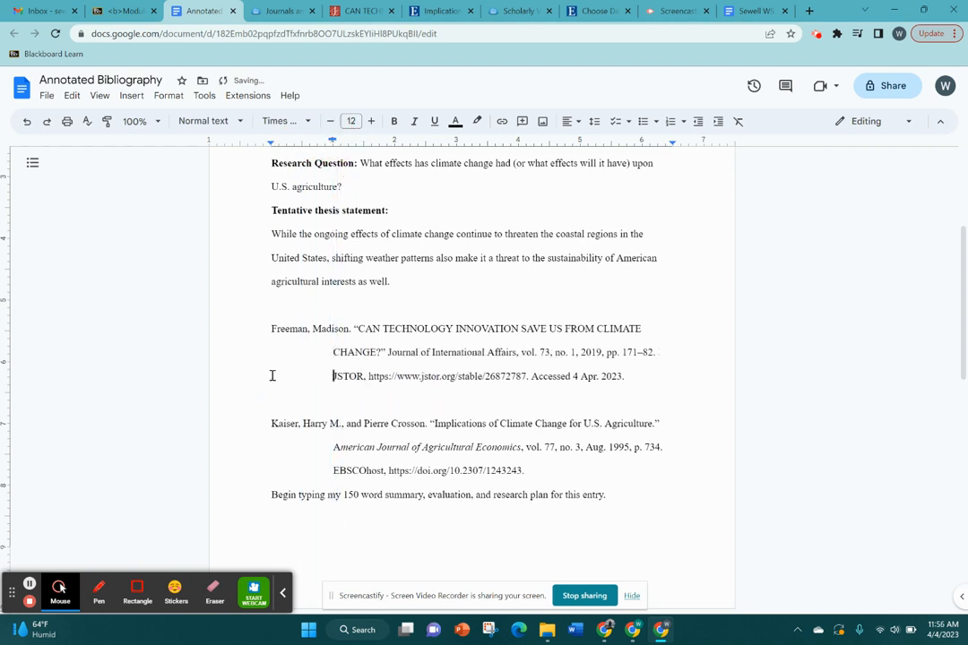
- Add the unindented line "Begin typing my 150 word summary, evaluation, and research plan for this entry." directly below the JSTOR citation
click(636, 378)
key(Return)
text(Be)
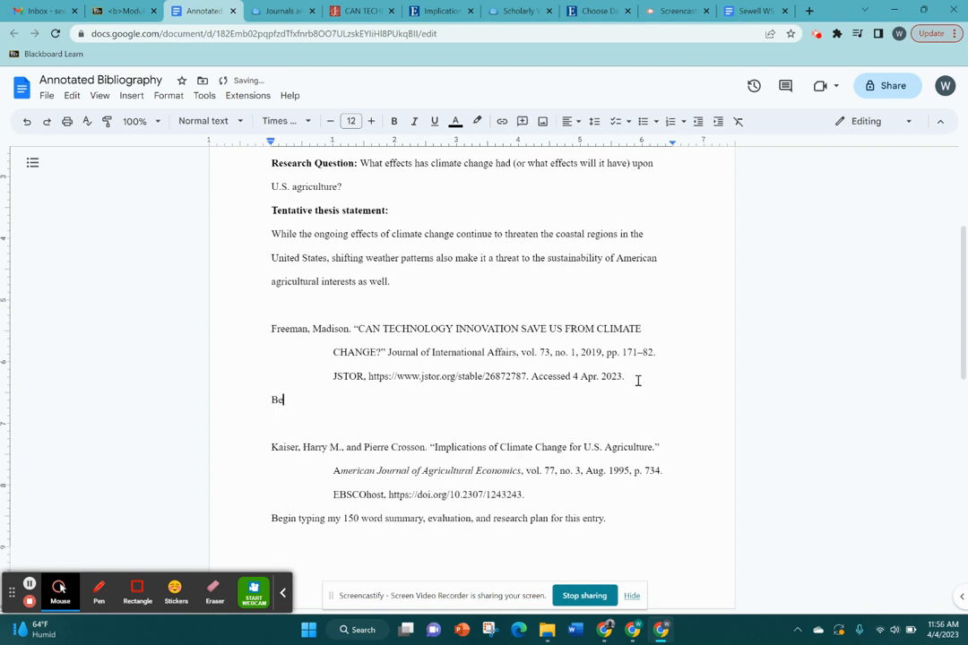
text(gin typing my 150 word summary, evaluation, and research plan for this entry.)
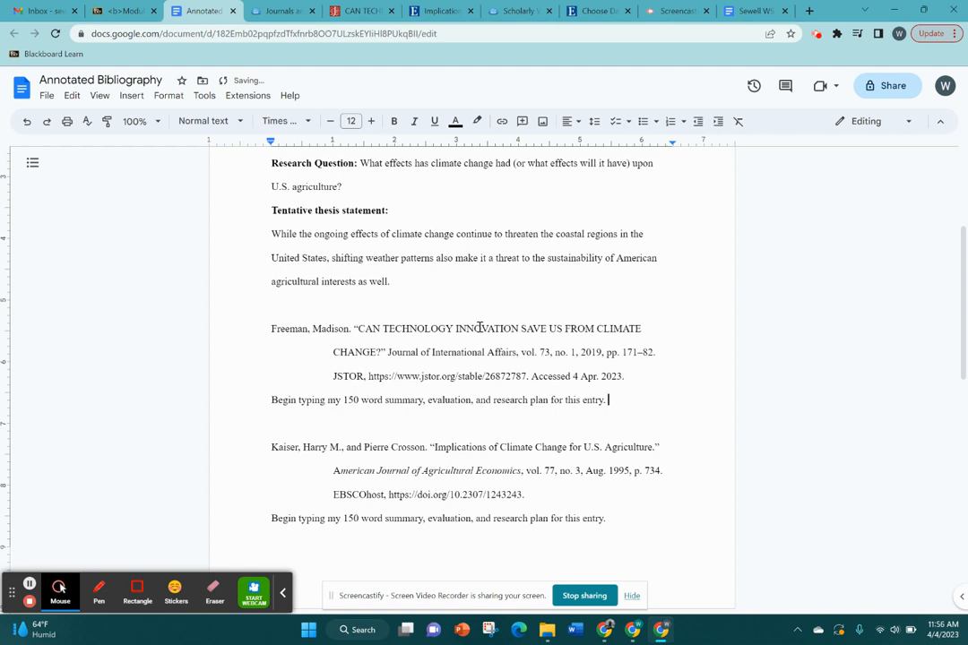
- Review both bibliography entries and examine the library guide's Journal Databases list for places to find further sources
scroll(457, 345, up, 2)
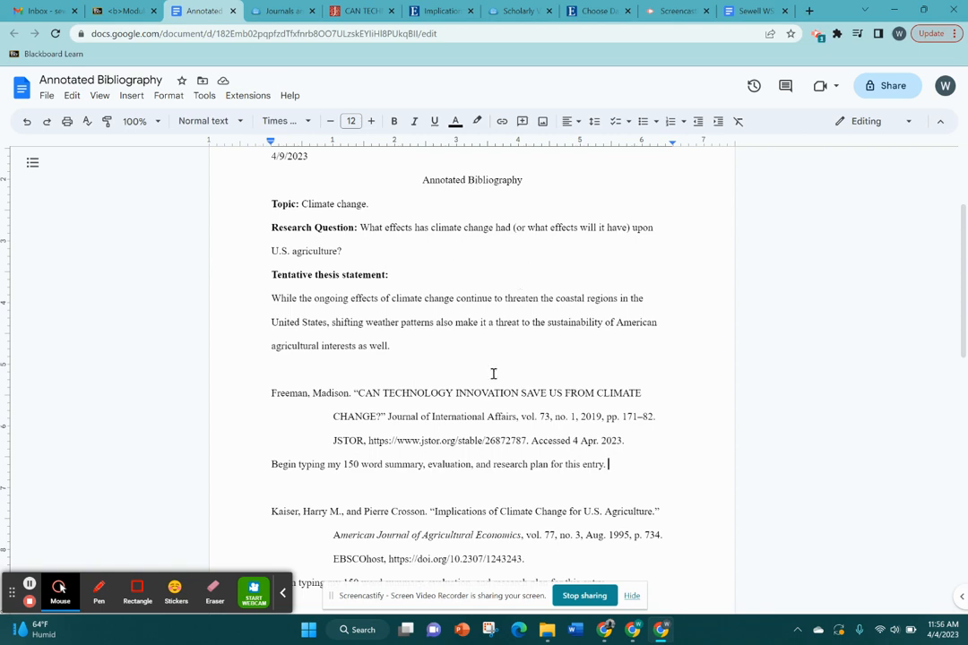
scroll(484, 373, down, 4)
scroll(471, 371, up, 2)
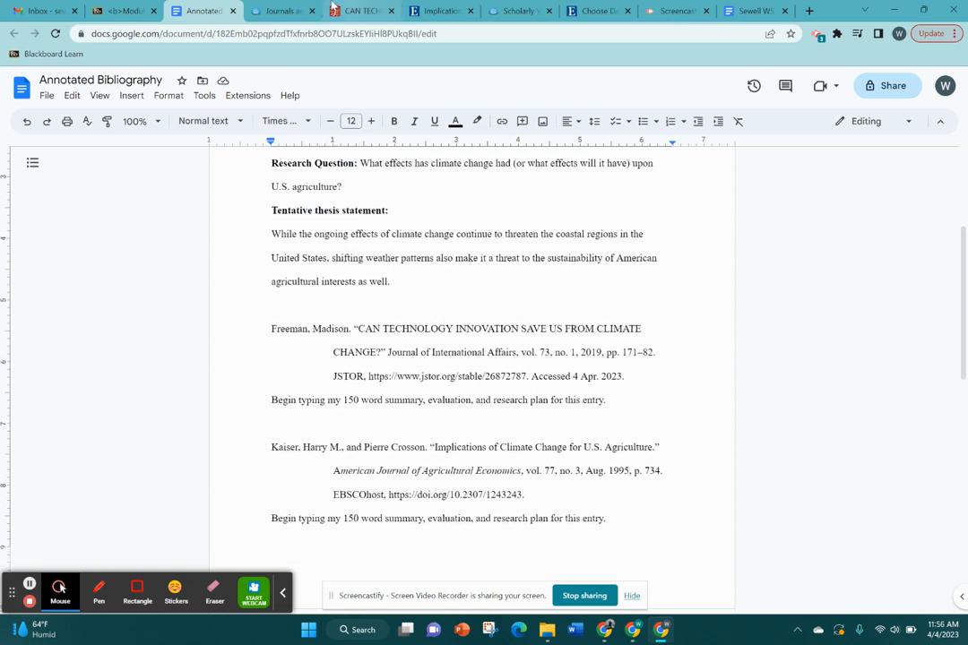
click(282, 11)
scroll(511, 488, down, 3)
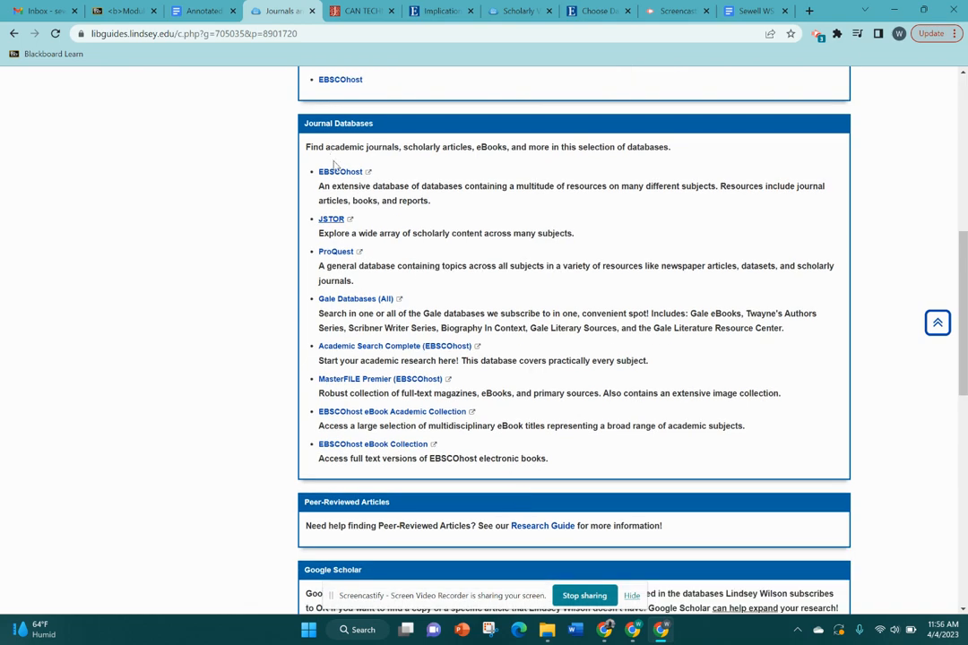
scroll(517, 382, up, 1)
scroll(518, 382, up, 3)
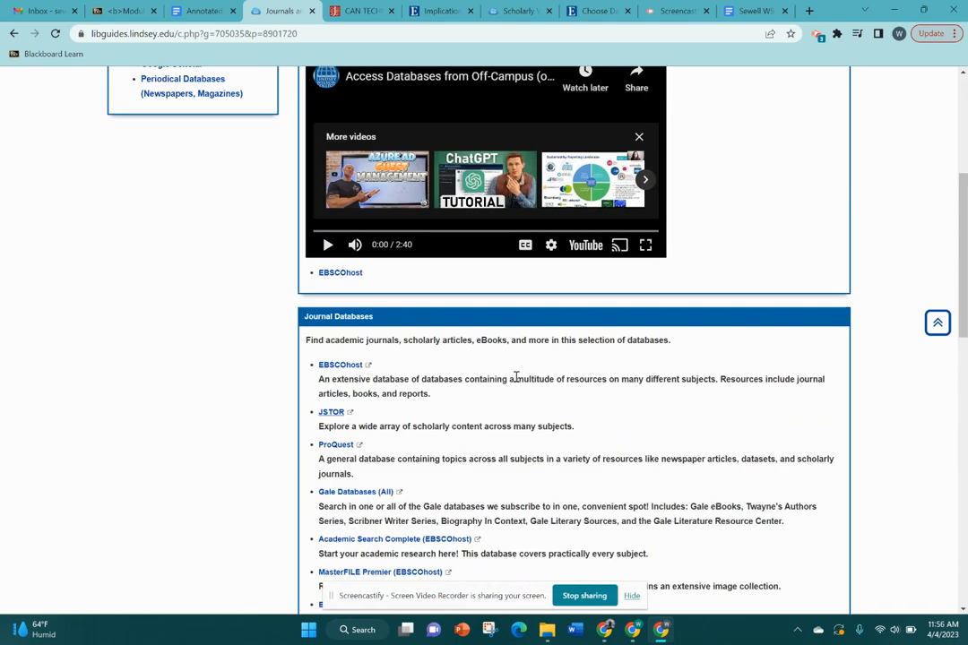
scroll(517, 385, down, 5)
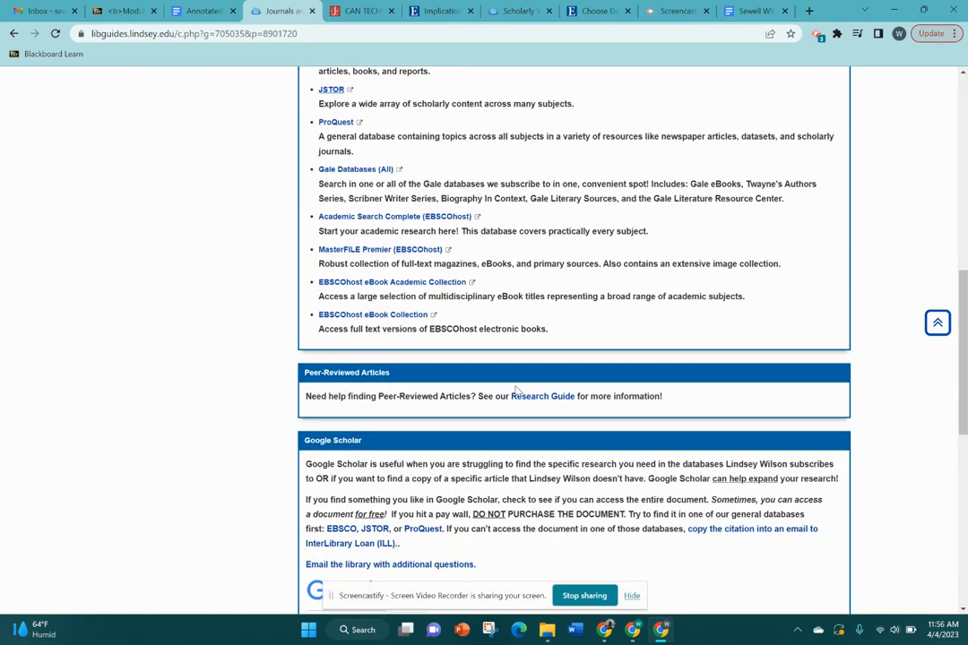
scroll(516, 387, down, 2)
scroll(377, 210, up, 3)
- Review the Annotated Bibliography from its heading through both entries, alternating with the library guide's Journals and Newspapers page
click(202, 10)
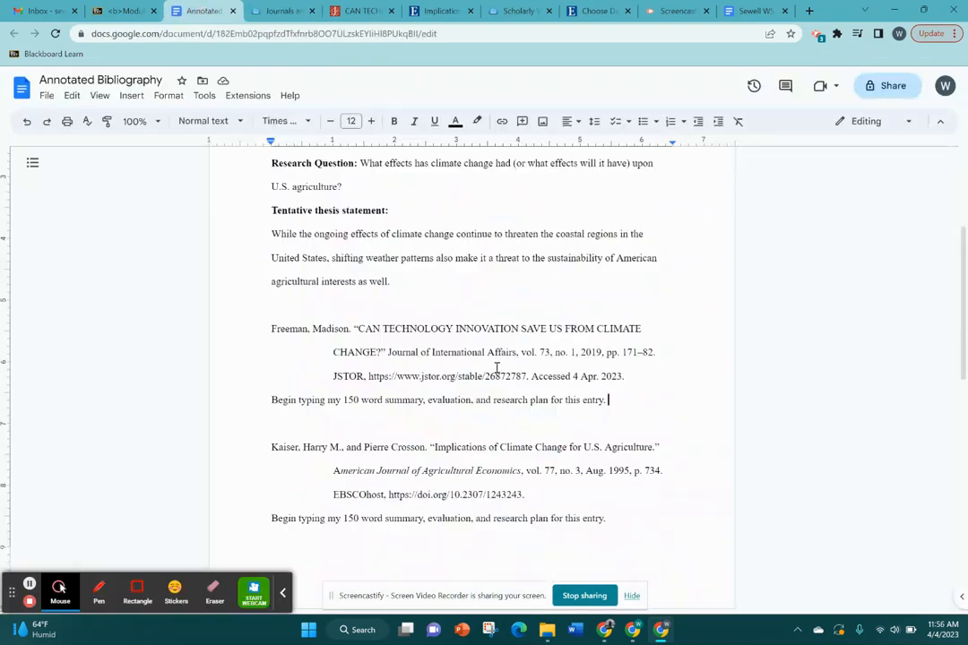
scroll(487, 380, down, 3)
scroll(486, 380, up, 2)
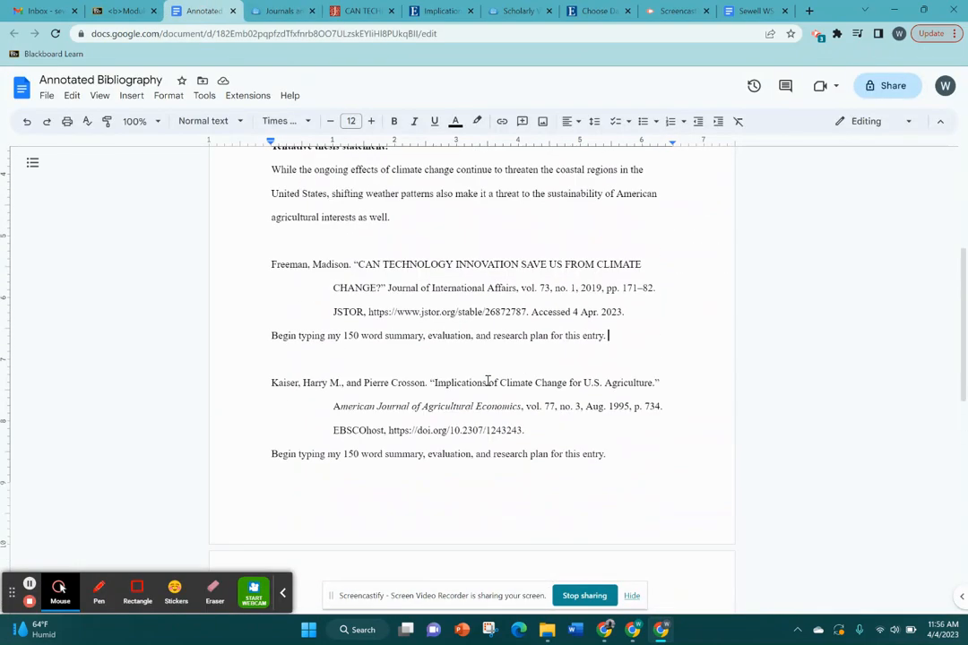
scroll(486, 380, up, 3)
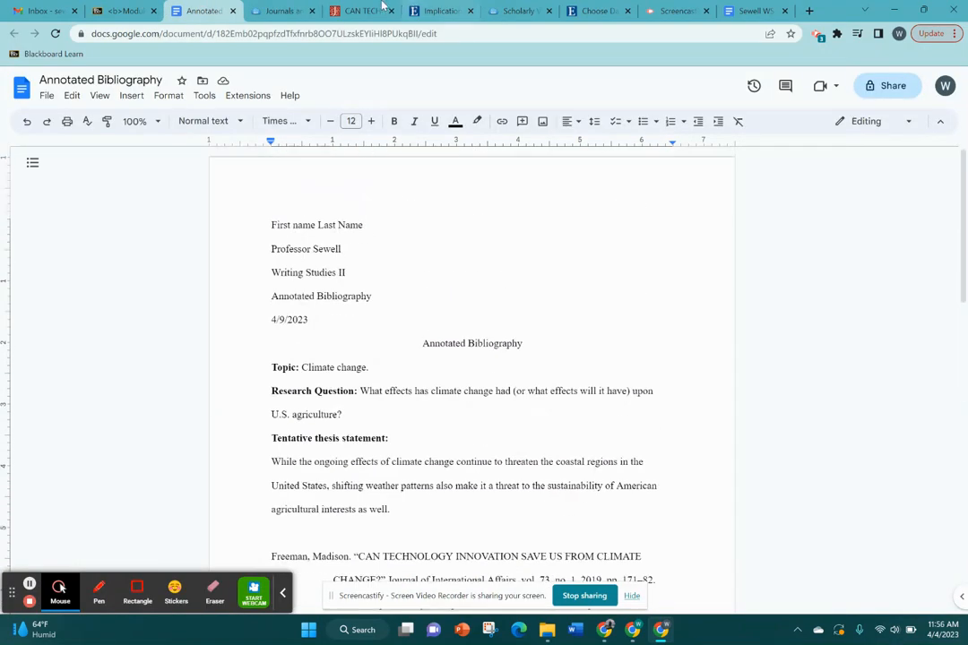
click(279, 10)
scroll(352, 251, up, 10)
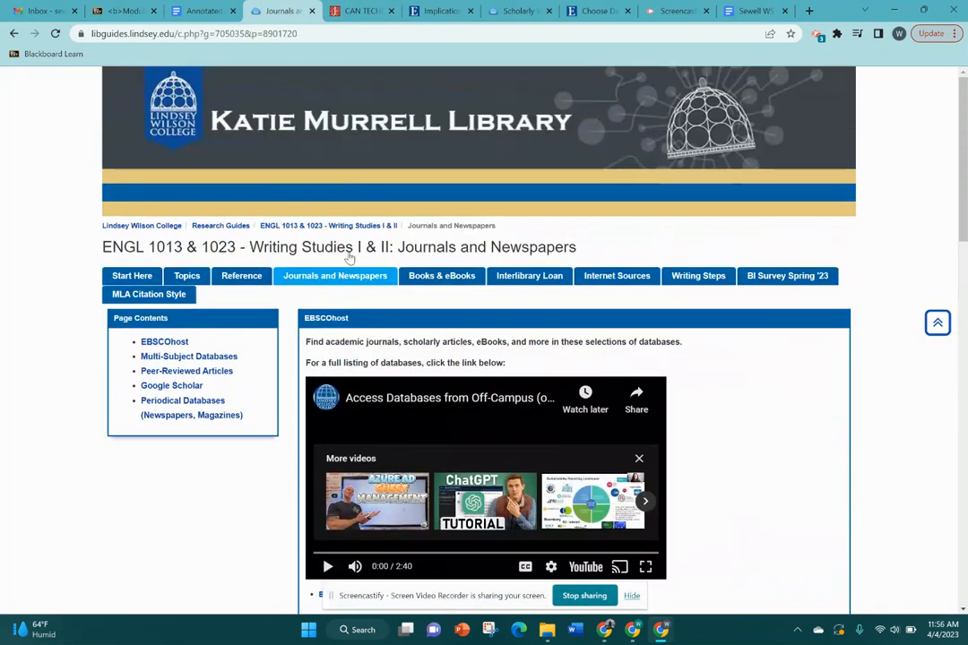
scroll(485, 358, down, 3)
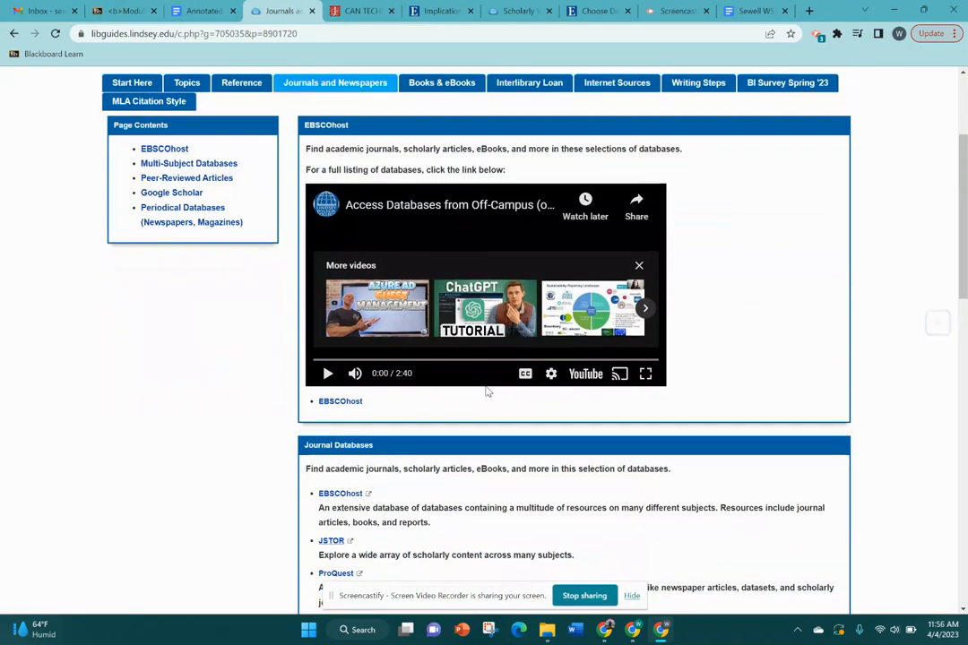
scroll(485, 341, up, 1)
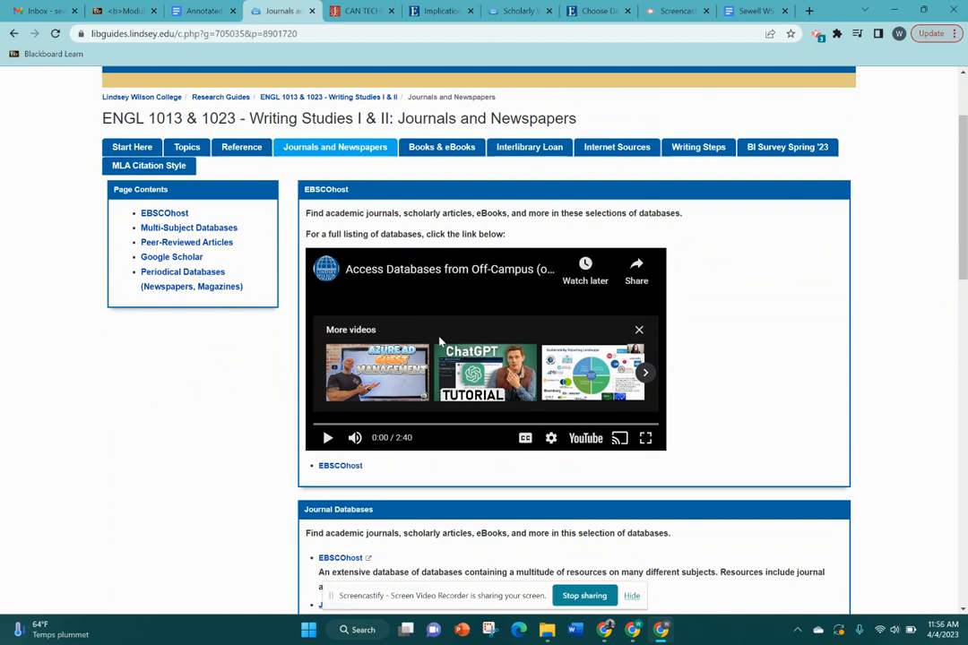
click(202, 11)
scroll(486, 497, down, 3)
click(608, 434)
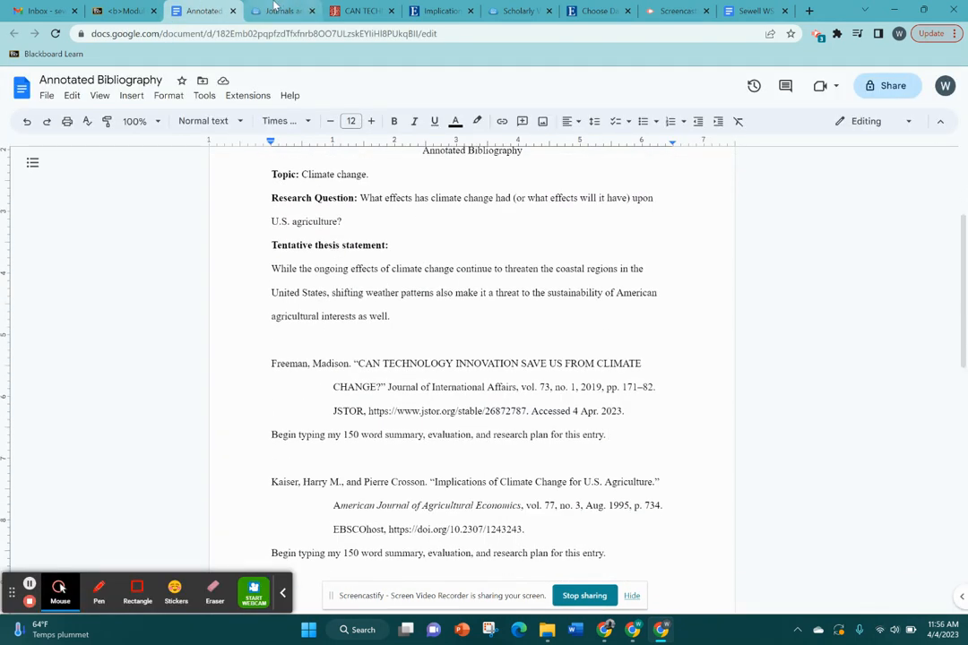
click(275, 9)
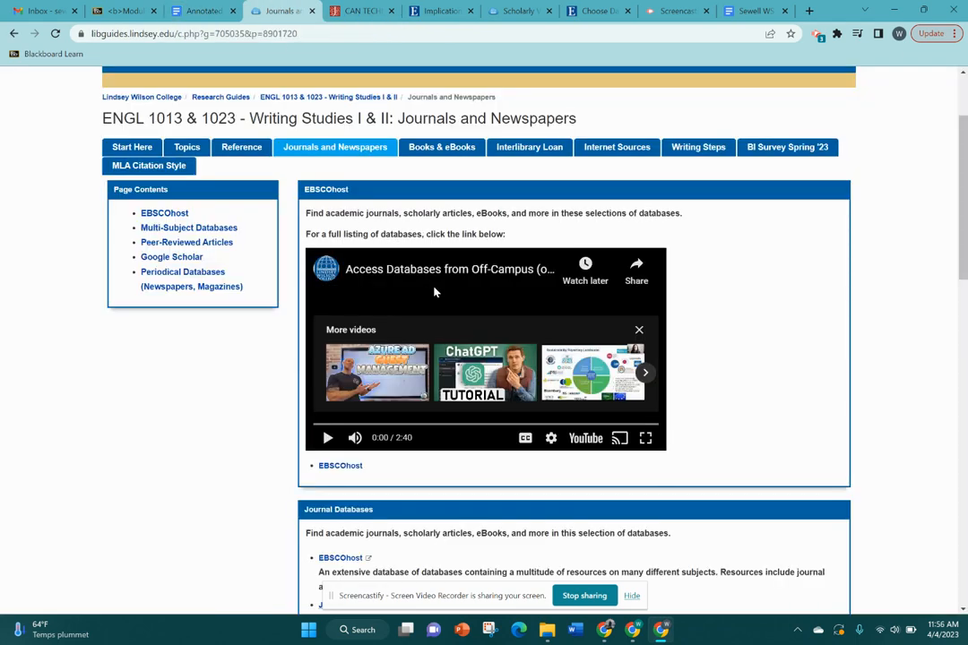